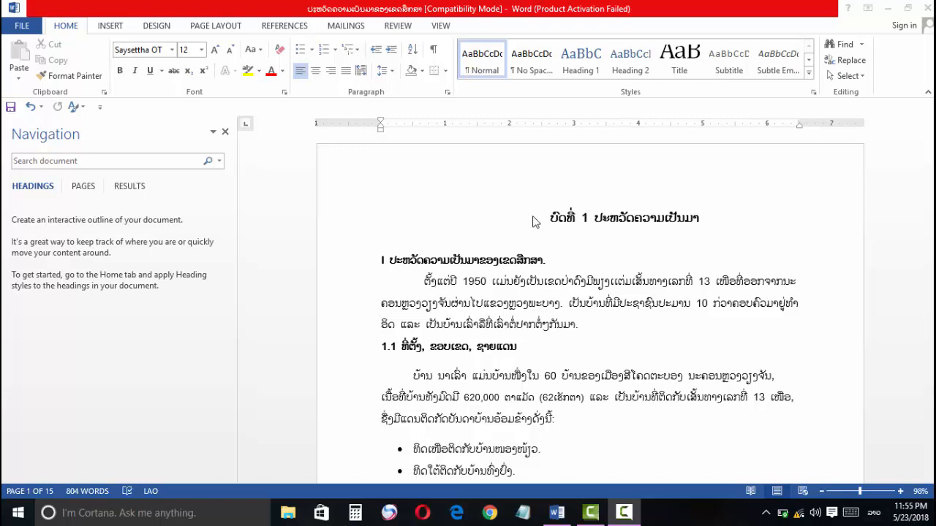
Step: Insert a Next Page section break before the chapter 1 title on the first page
click(534, 216)
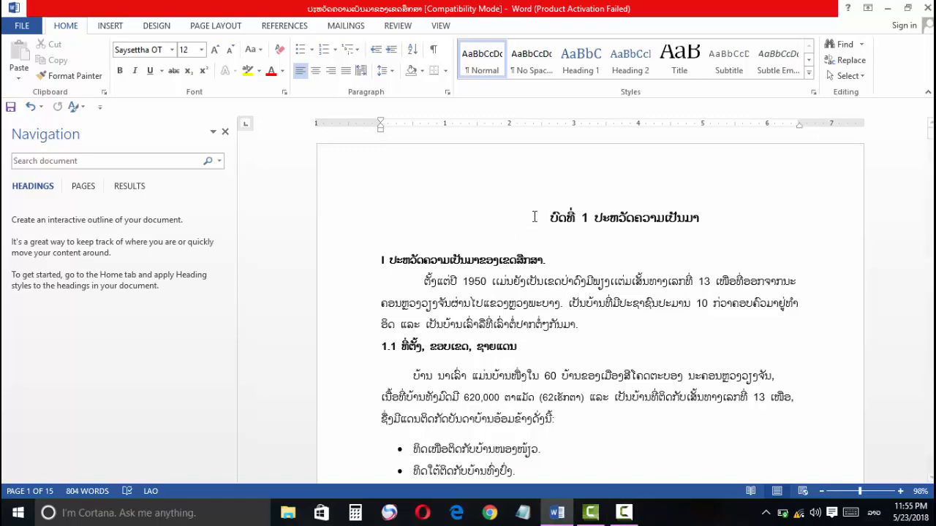
click(394, 201)
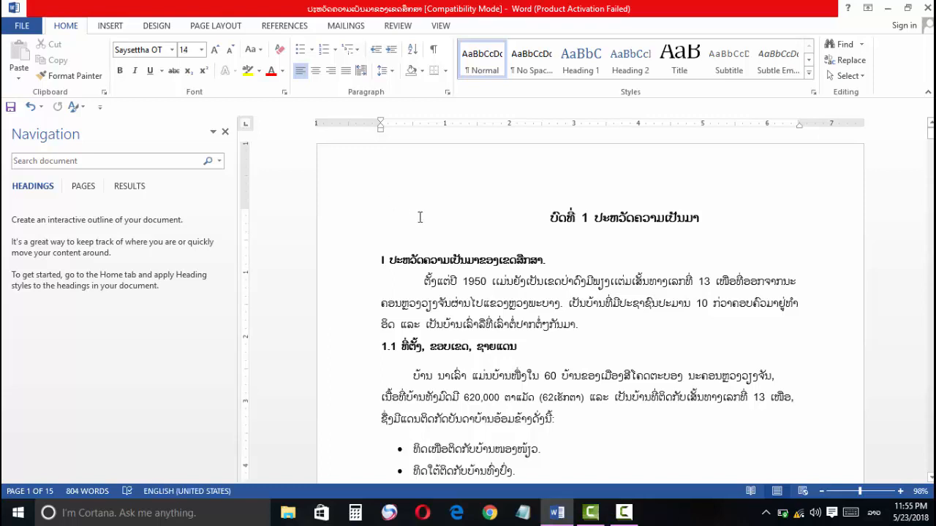
click(401, 206)
click(220, 26)
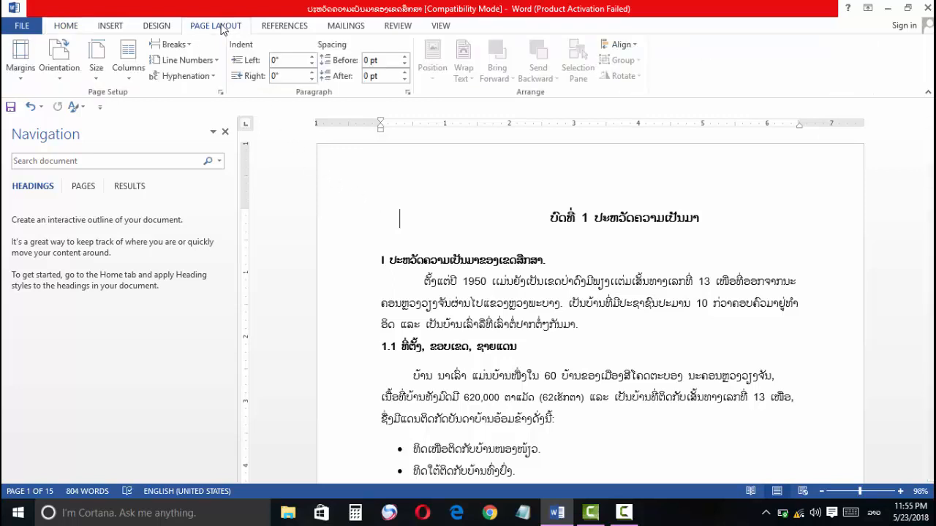
click(180, 45)
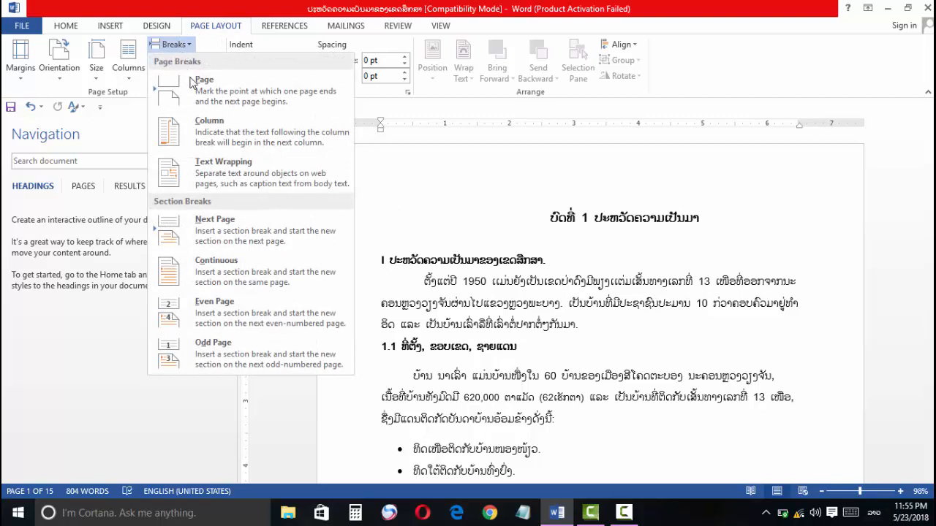
click(241, 237)
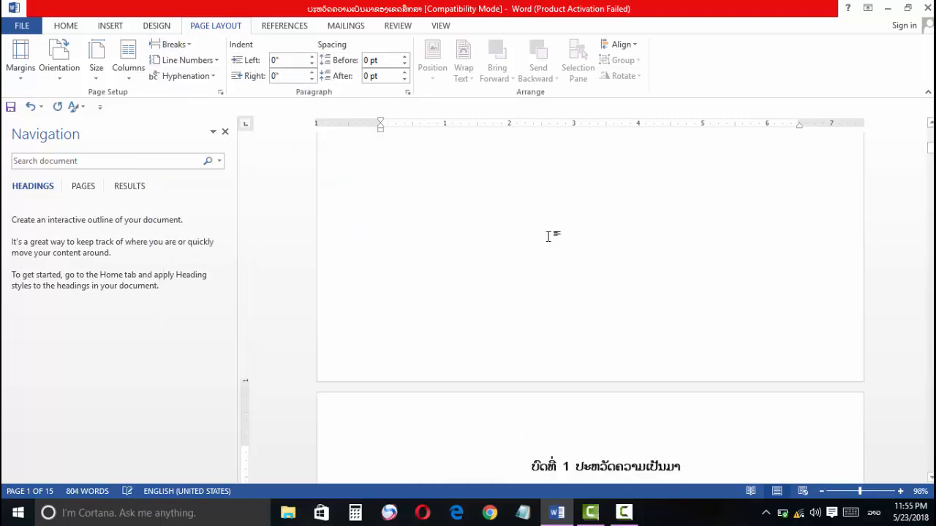
Step: Insert a page number at the bottom of the page in the Plain Number 2 style, starting from the chapter 1 page
scroll(460, 221, up, 3)
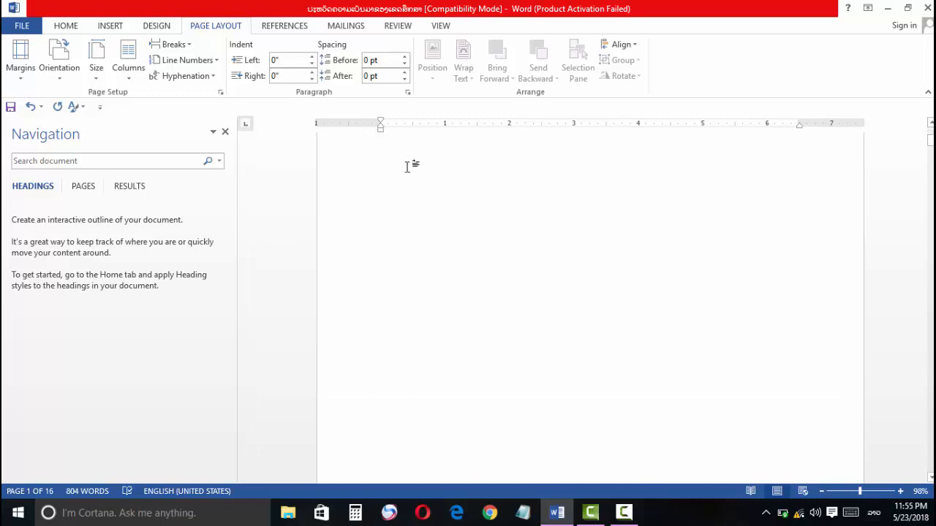
scroll(439, 175, down, 3)
scroll(461, 175, down, 6)
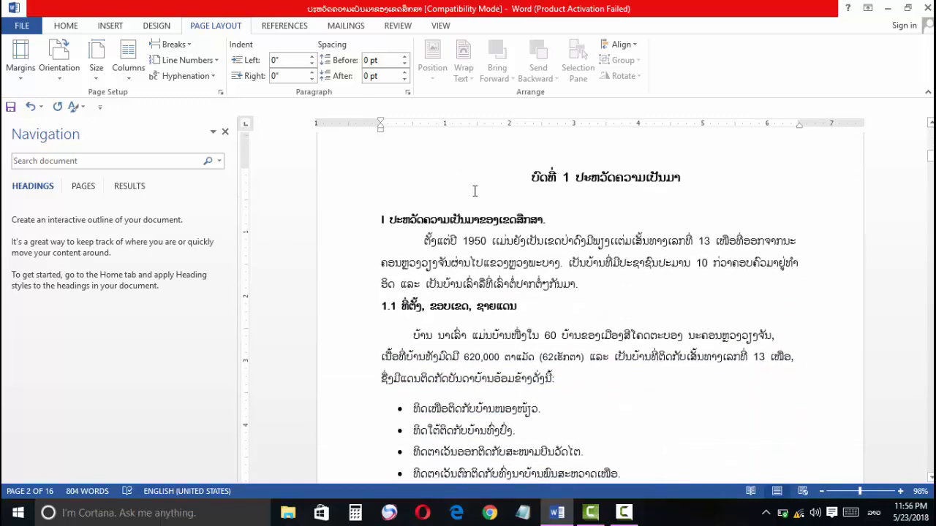
scroll(472, 189, up, 3)
scroll(472, 184, down, 5)
scroll(472, 185, up, 5)
click(112, 26)
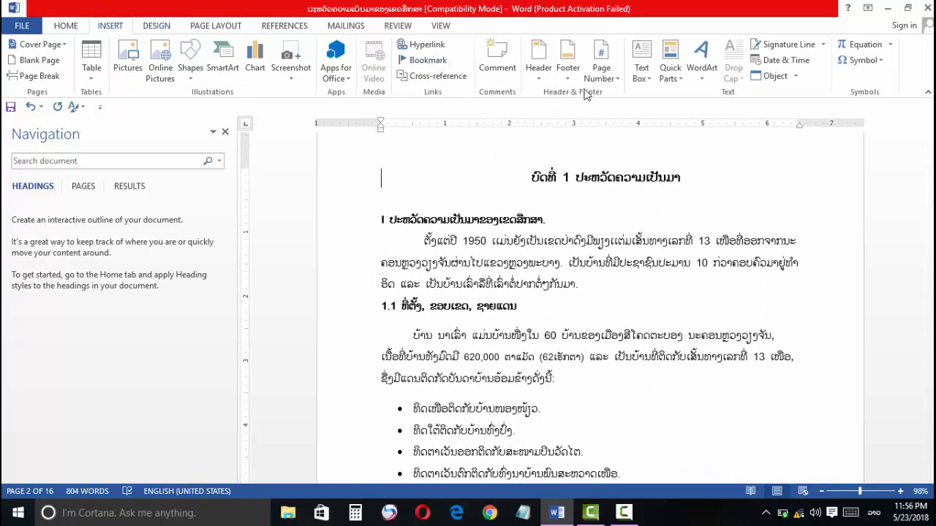
click(603, 73)
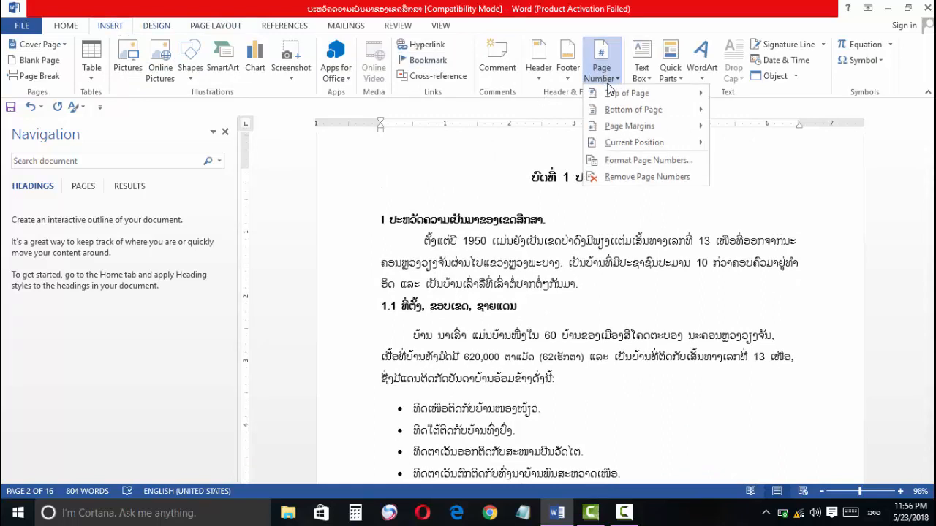
mouse_move(616, 96)
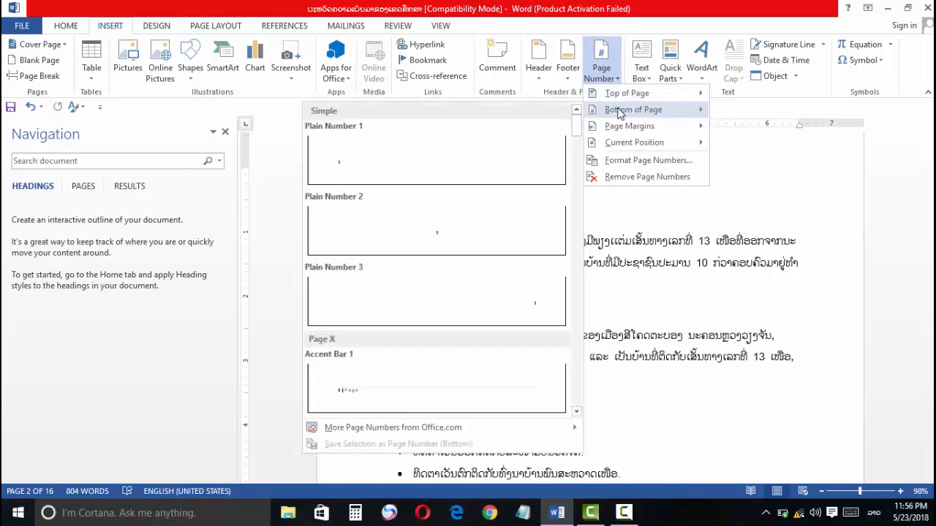
click(459, 217)
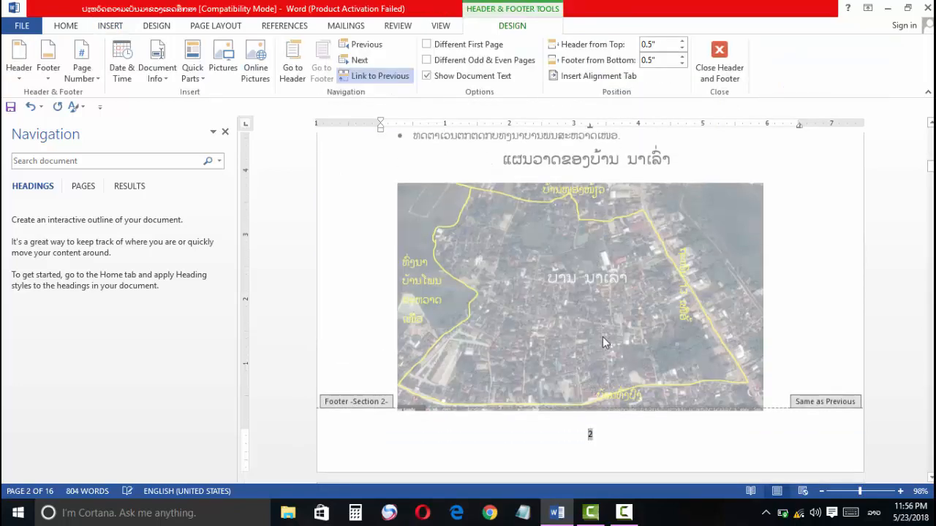
Step: Examine the page numbering and the header and footer areas on the blank first page of Section 1
scroll(588, 326, up, 10)
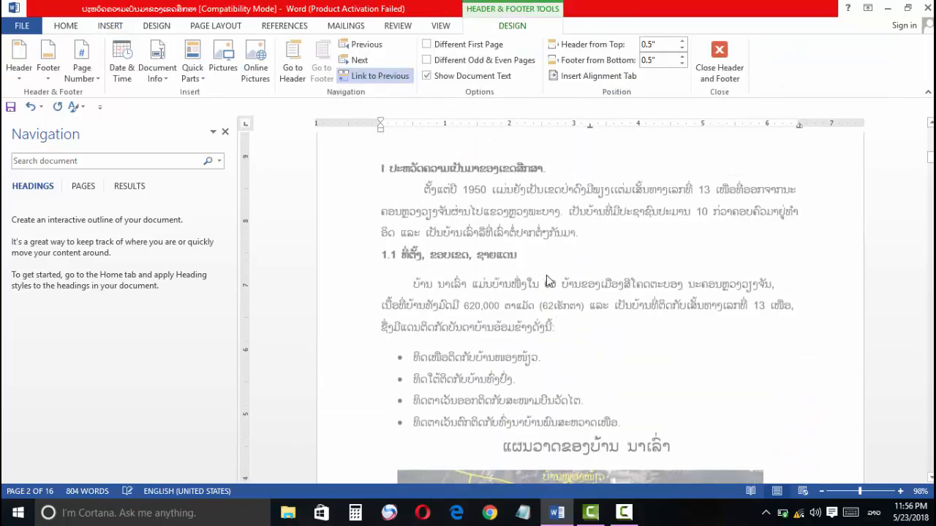
scroll(541, 270, up, 8)
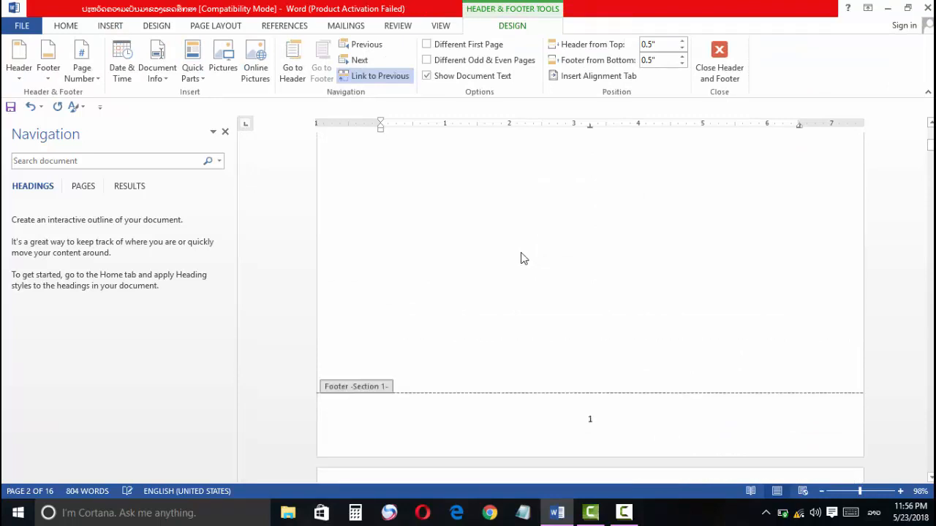
scroll(448, 245, up, 2)
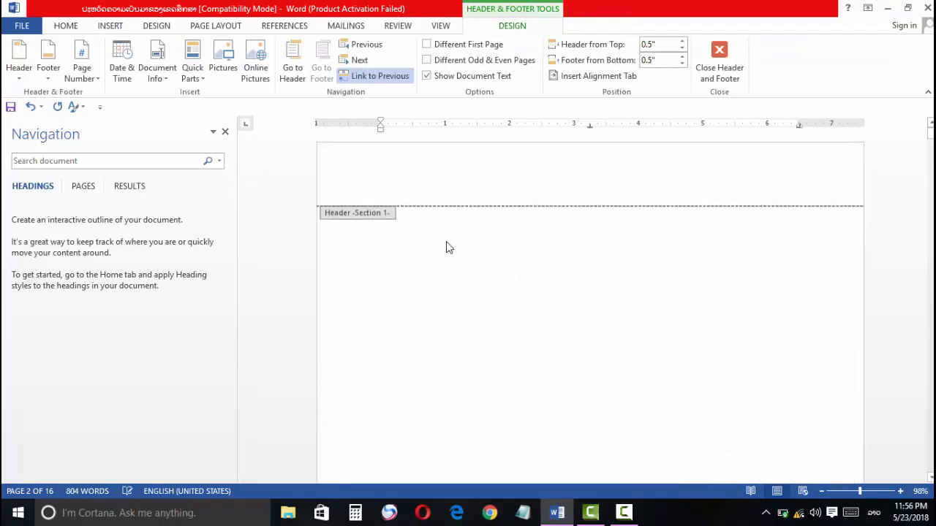
scroll(438, 249, down, 2)
scroll(431, 251, down, 3)
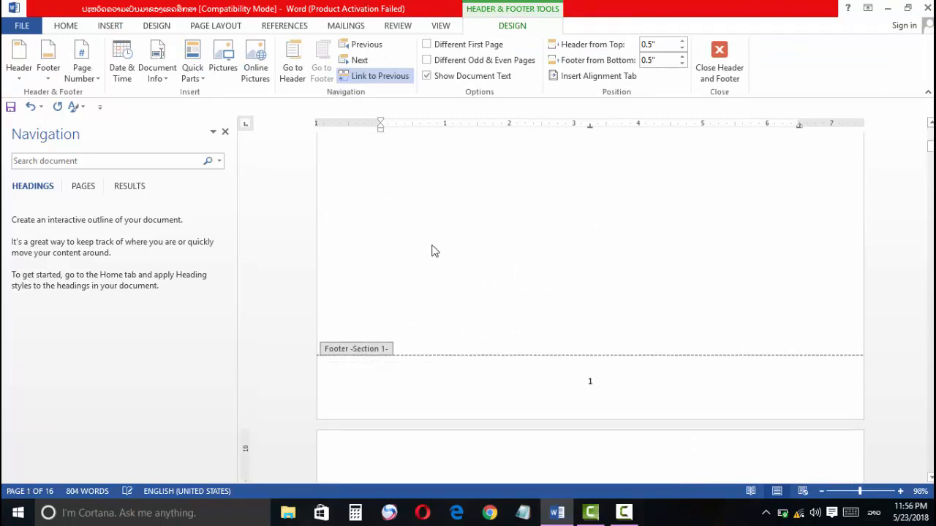
scroll(432, 251, up, 3)
scroll(430, 246, down, 3)
scroll(478, 242, down, 5)
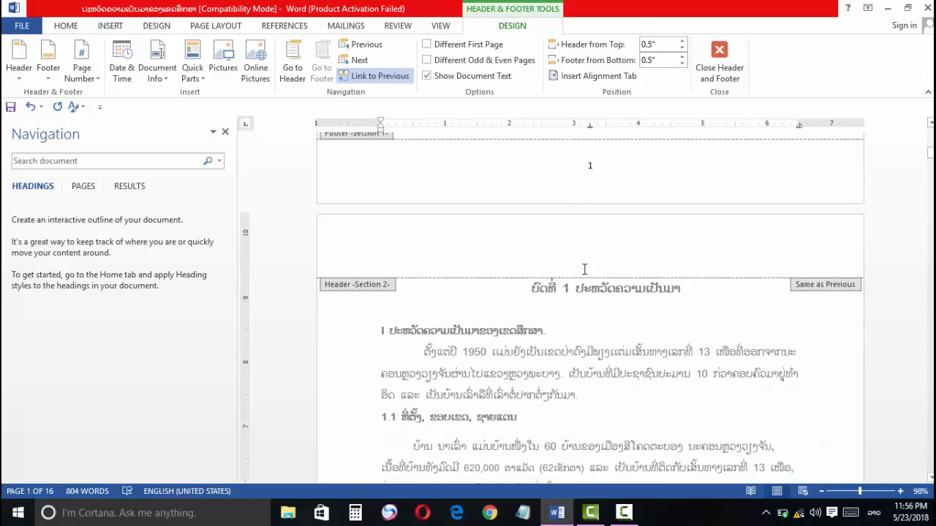
Step: Unlink the Section 2 footer from the previous section and leave footer editing
scroll(545, 298, down, 12)
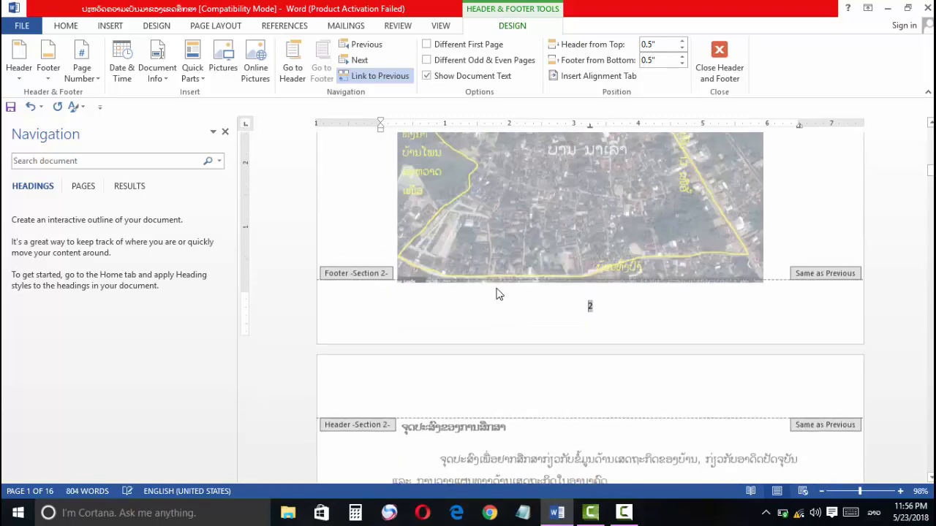
scroll(498, 294, down, 1)
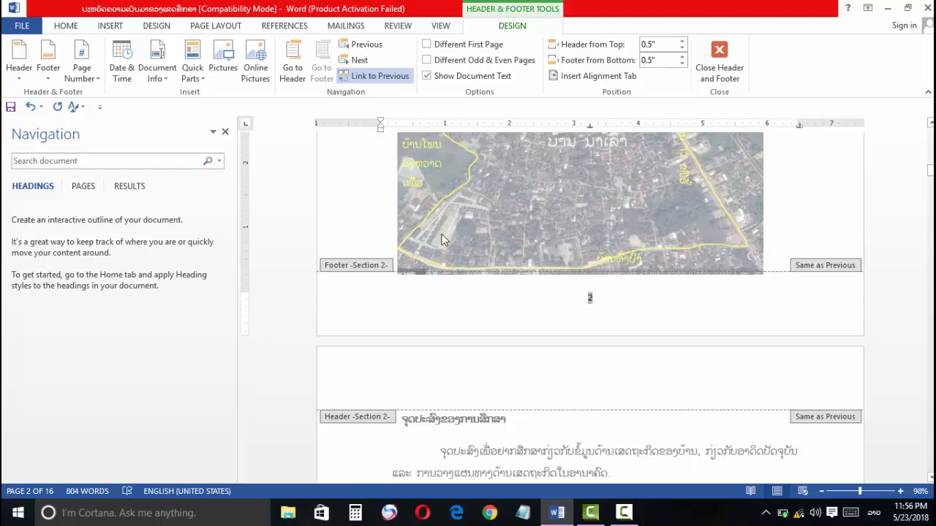
click(372, 79)
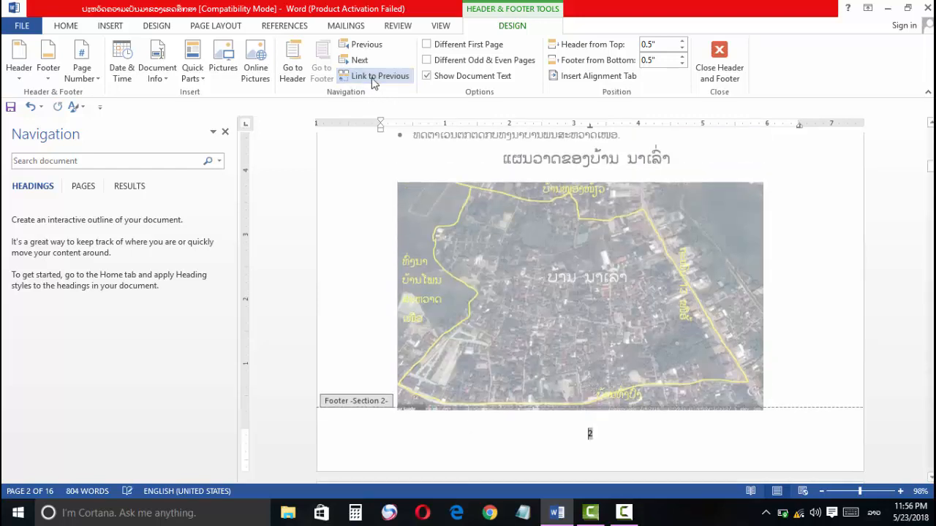
click(719, 62)
Step: Insert a Next Page section break after the village map and remove the empty space above heading 1.2
scroll(618, 262, down, 7)
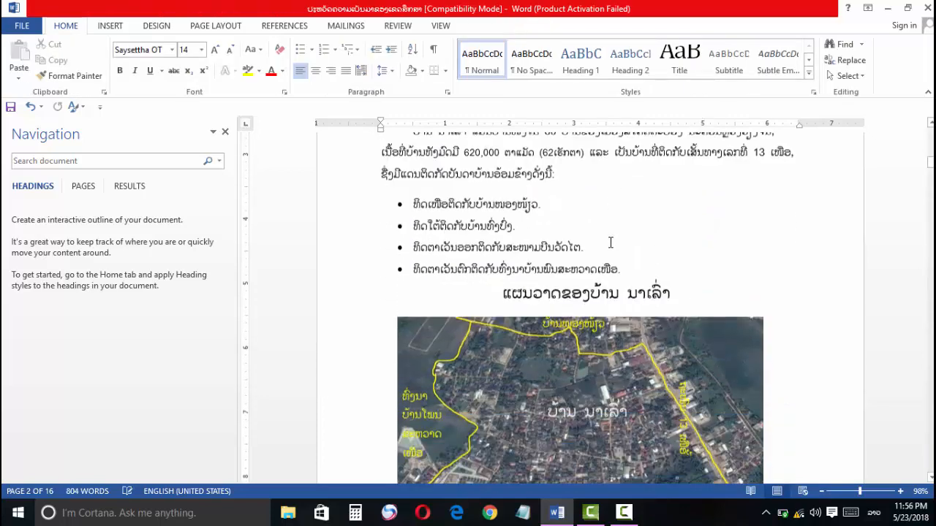
scroll(600, 230, down, 2)
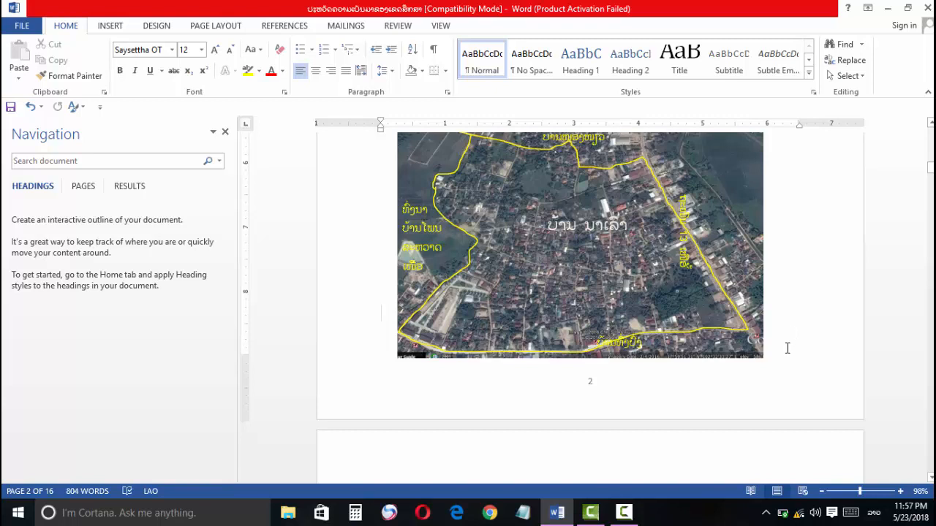
double_click(785, 348)
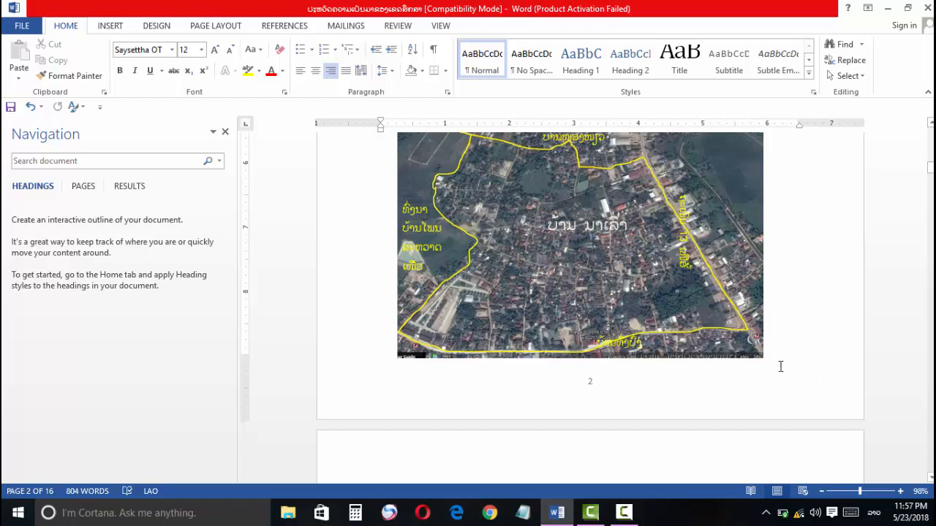
click(220, 27)
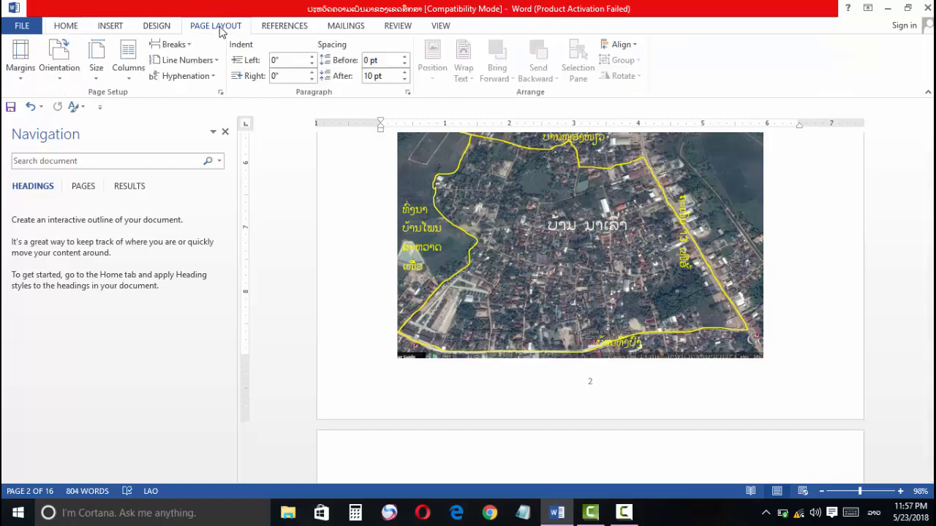
click(172, 47)
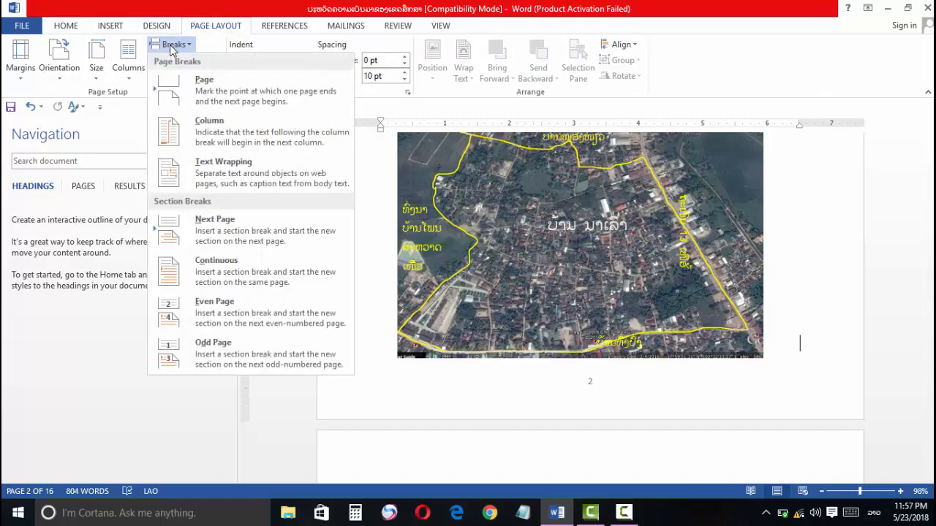
click(229, 227)
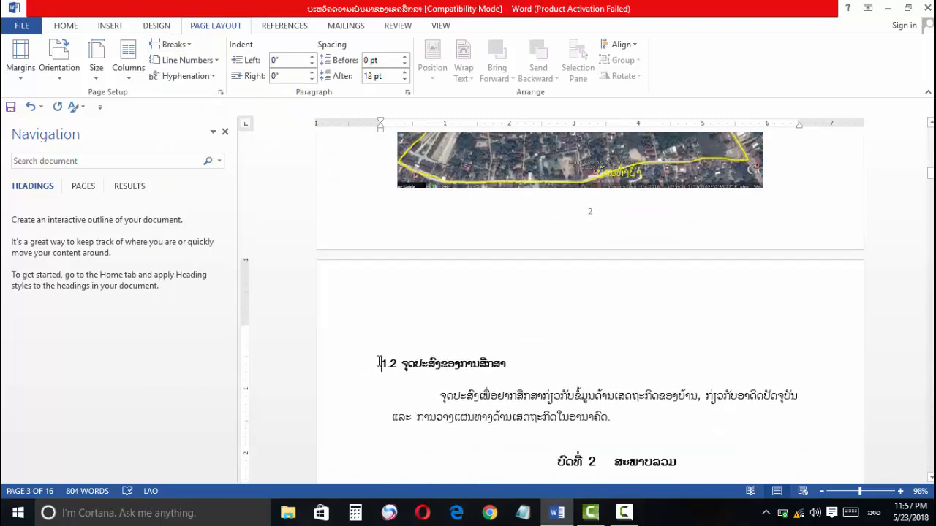
key(BackSpace)
key(BackSpace)
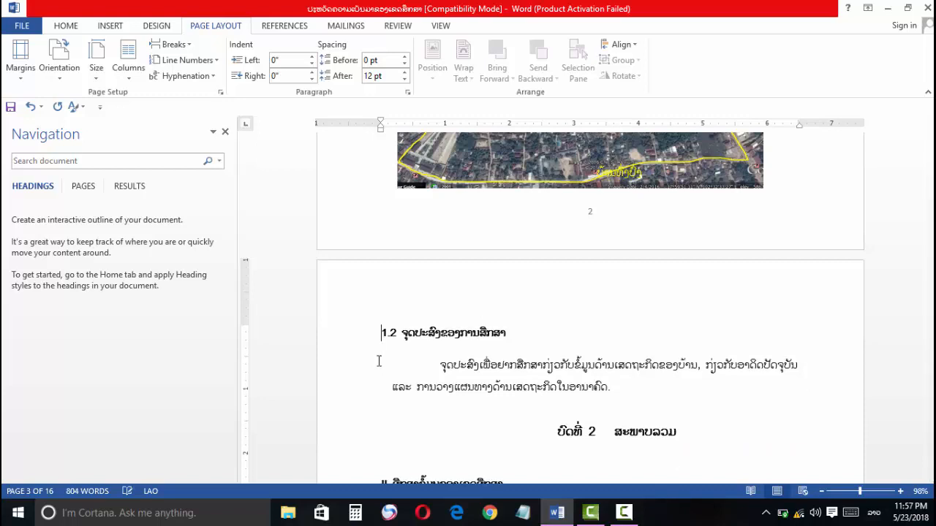
Step: Set the Section 2 footer's page numbering to start at 1
scroll(618, 295, up, 2)
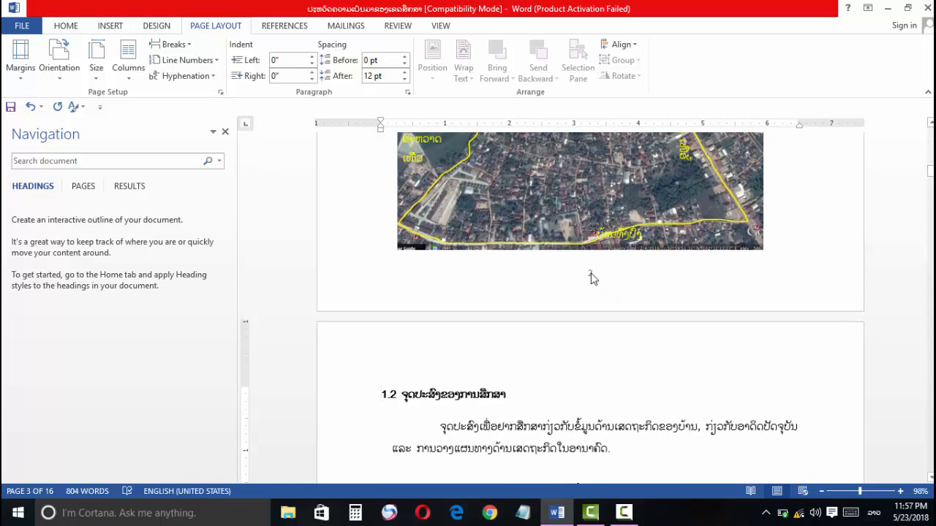
double_click(589, 275)
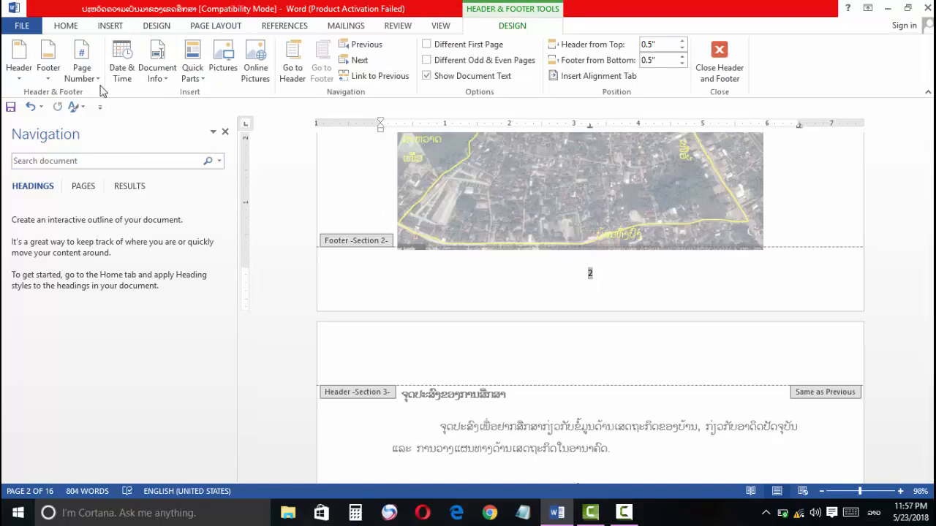
click(84, 68)
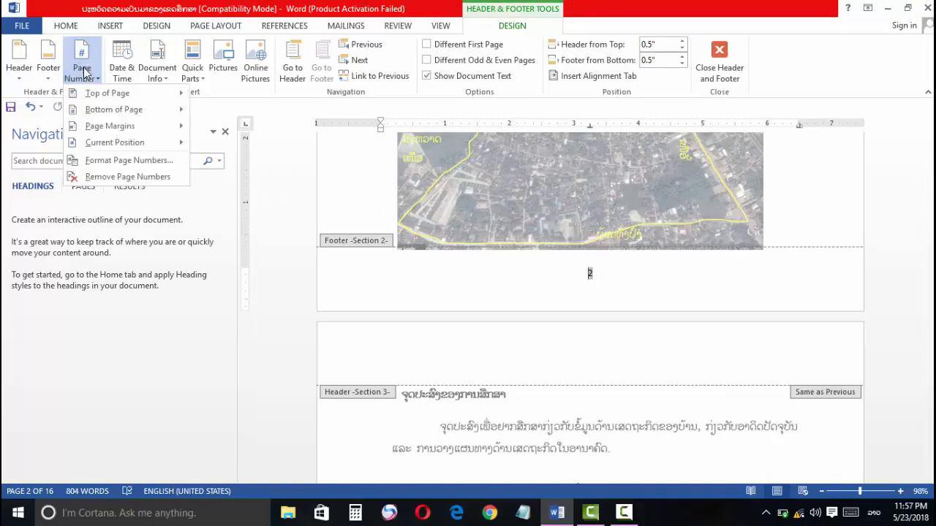
click(93, 162)
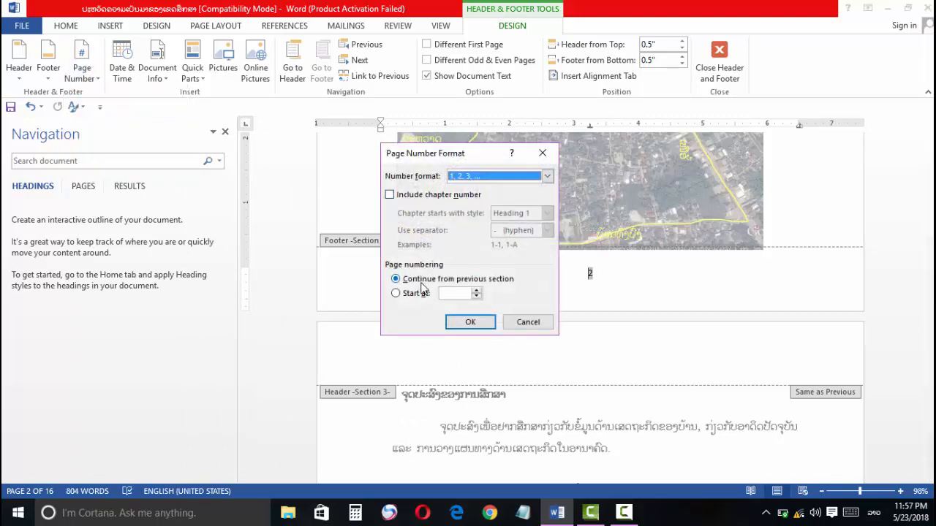
click(400, 297)
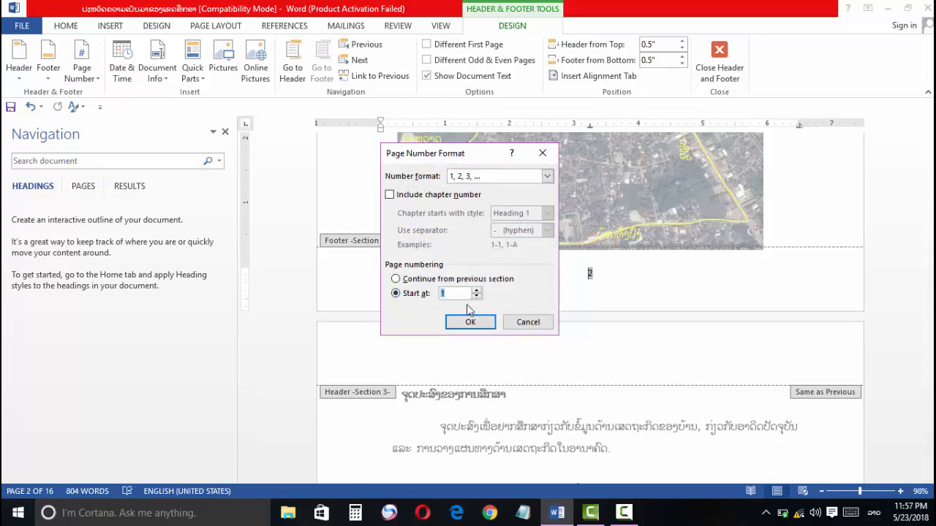
click(470, 321)
scroll(511, 324, up, 2)
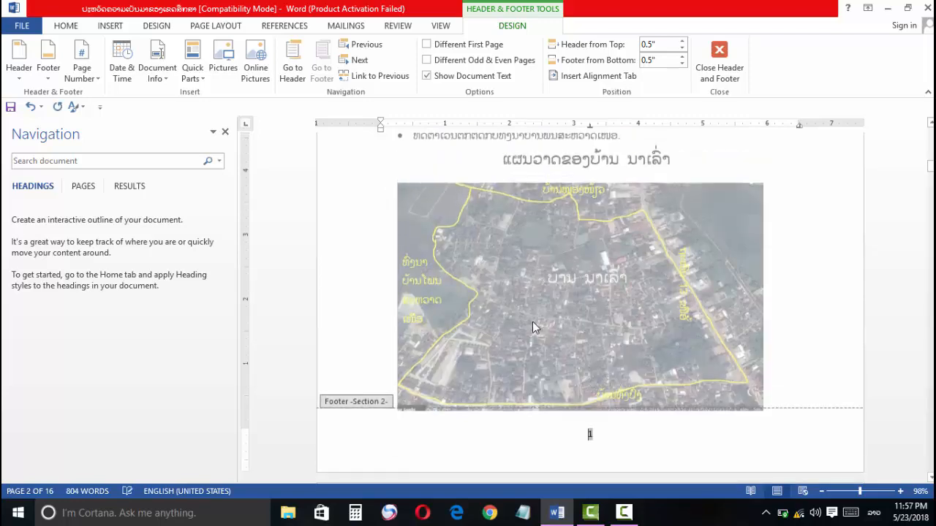
scroll(532, 316, up, 5)
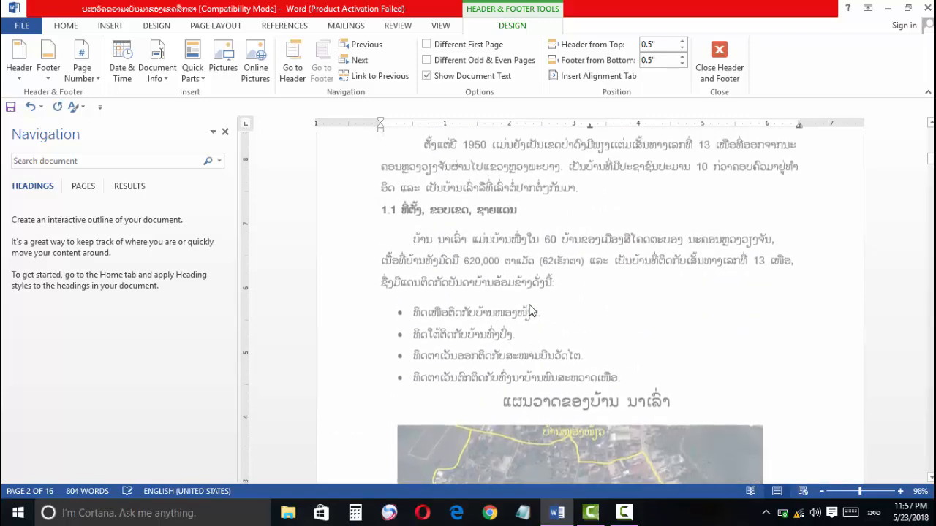
scroll(532, 311, down, 10)
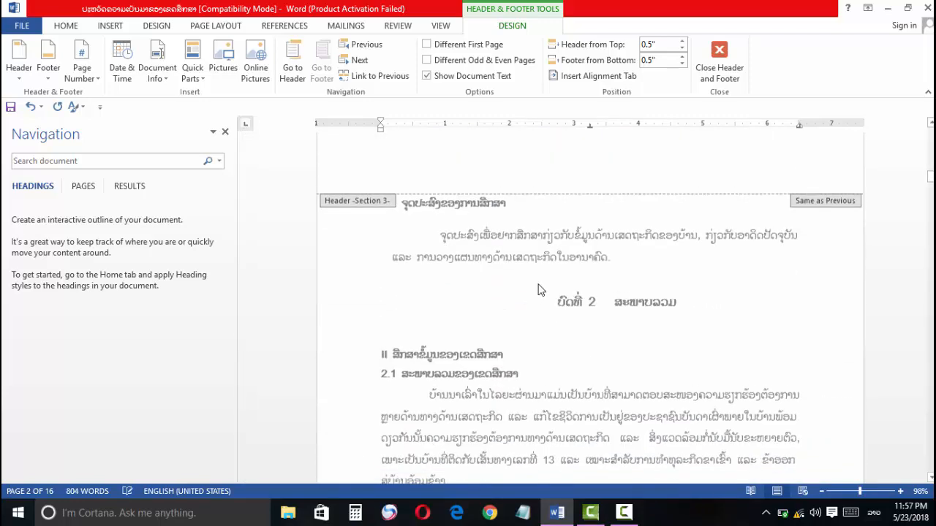
Step: Examine the footer page numbers across Sections 1 to 3, from the blank first page to the pages after the village map
scroll(539, 288, down, 6)
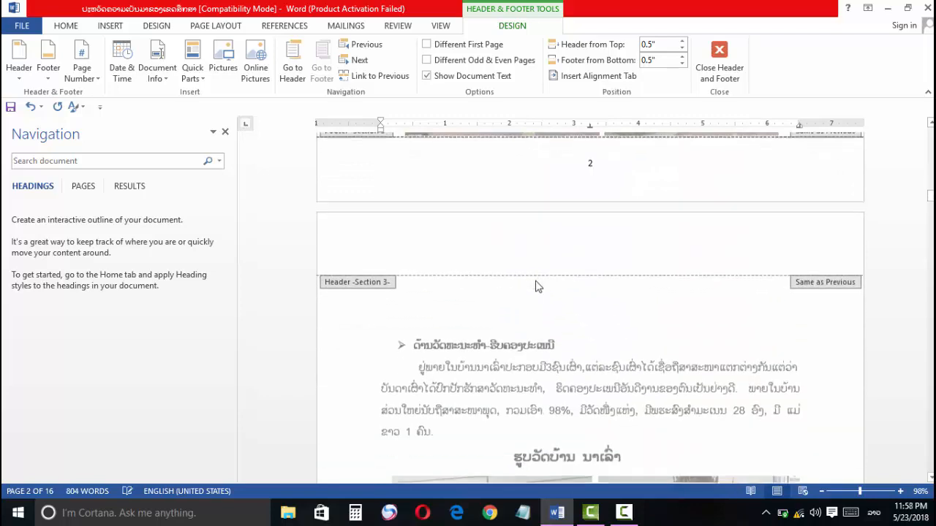
scroll(533, 283, up, 2)
scroll(533, 279, up, 10)
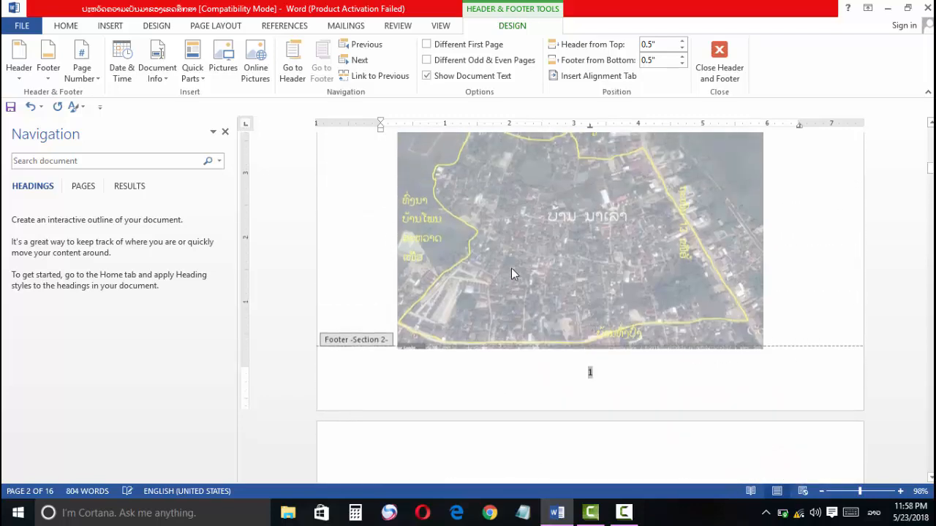
scroll(511, 268, up, 8)
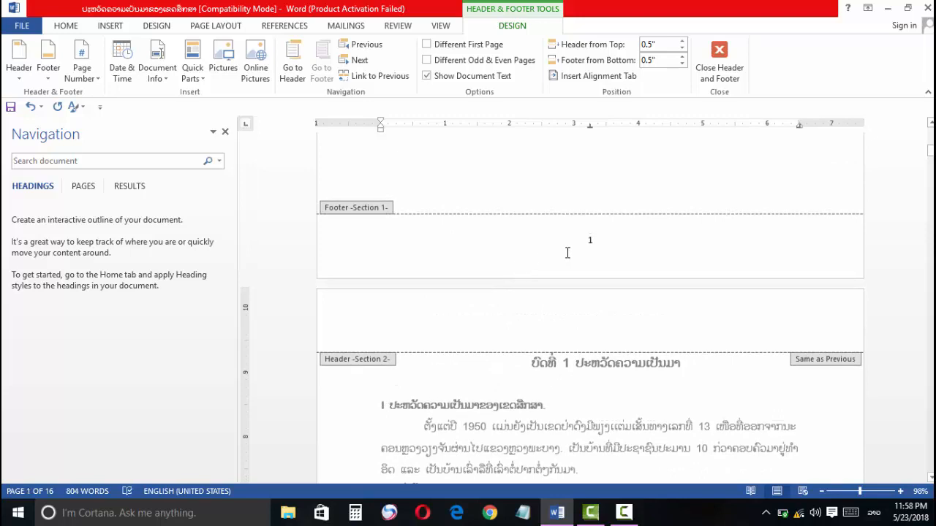
scroll(564, 256, up, 6)
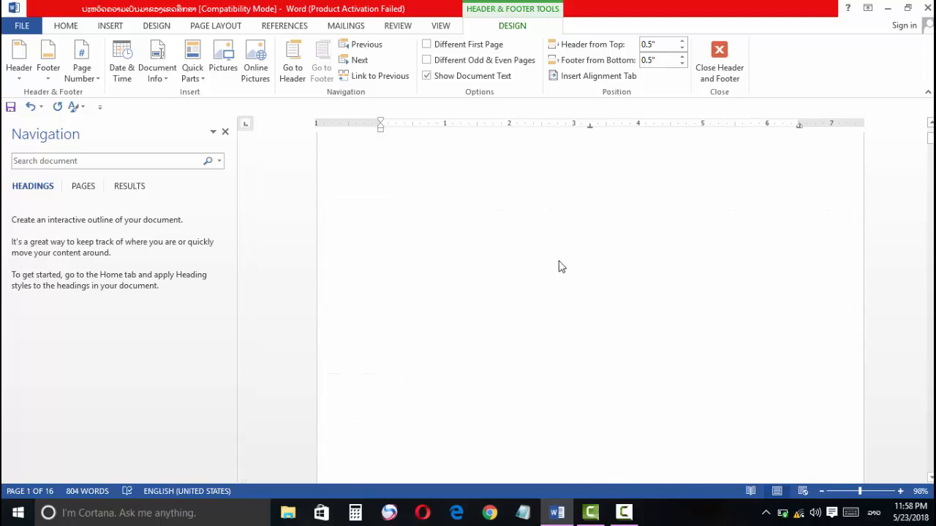
scroll(558, 265, down, 3)
scroll(557, 267, up, 1)
scroll(555, 265, down, 5)
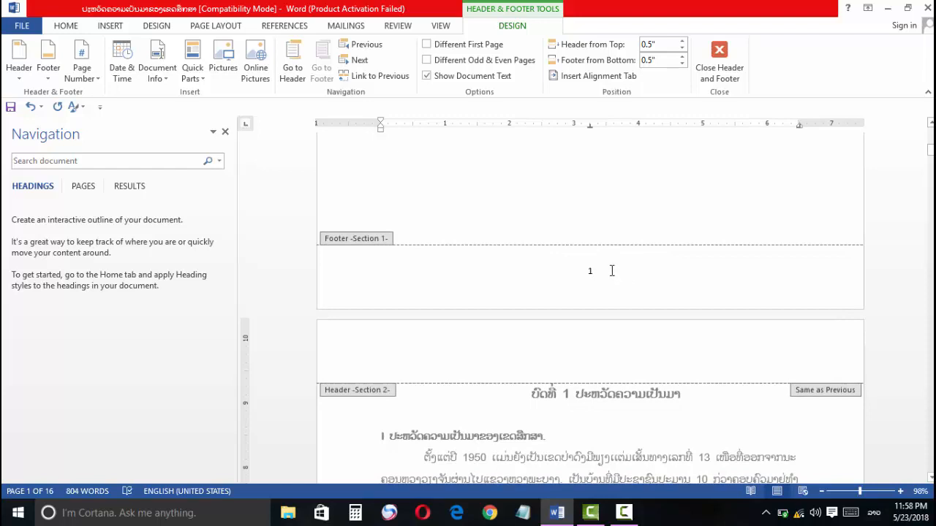
Step: Remove the page number from the Section 1 footer and leave footer editing
double_click(590, 270)
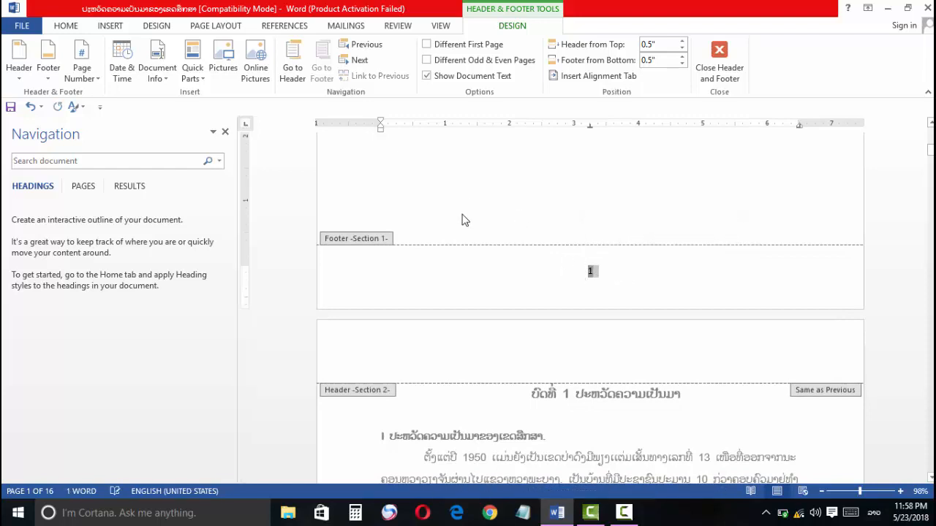
click(82, 68)
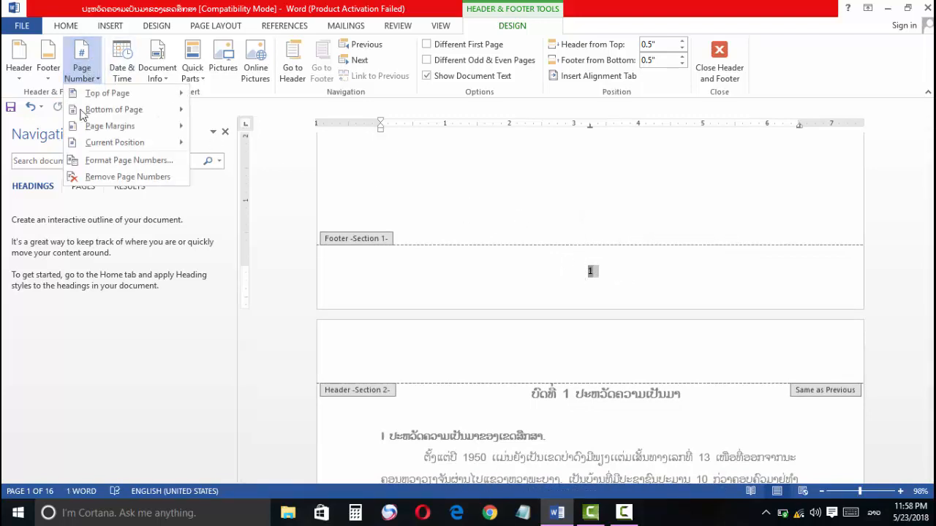
click(89, 177)
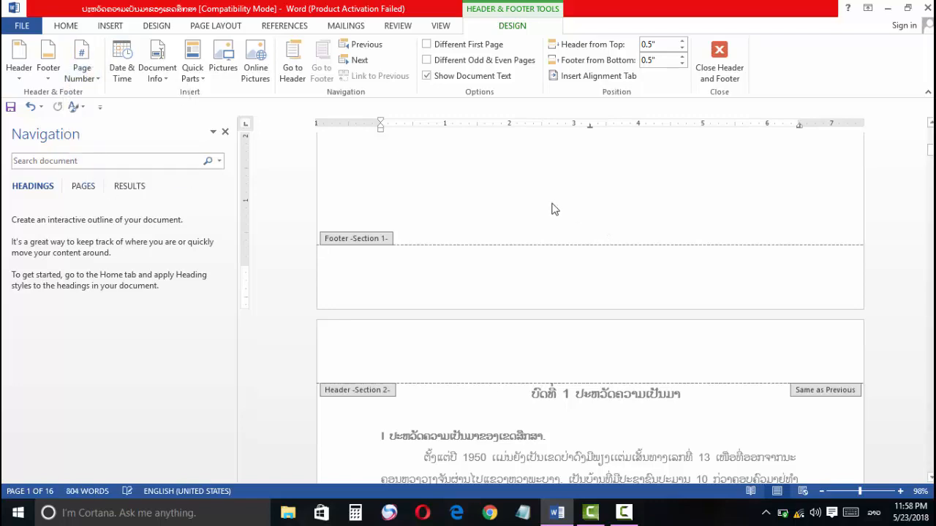
click(719, 58)
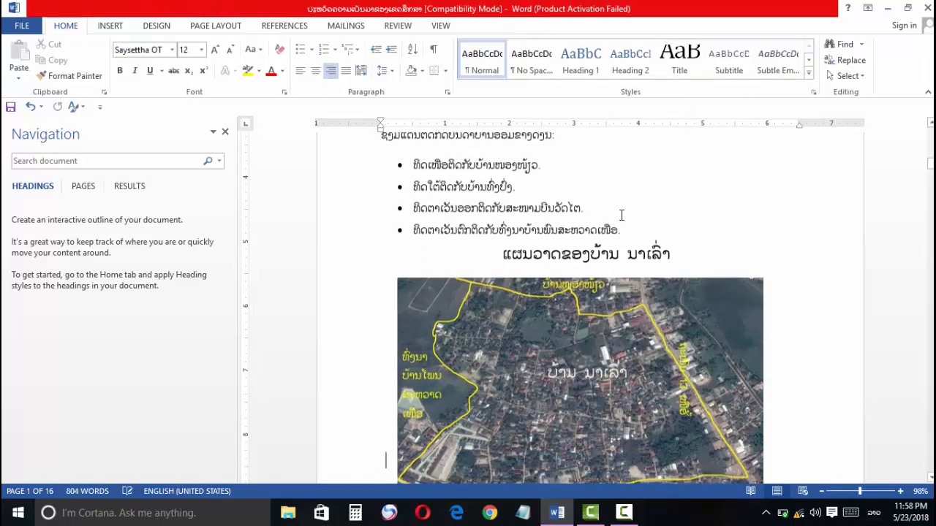
scroll(591, 187, up, 5)
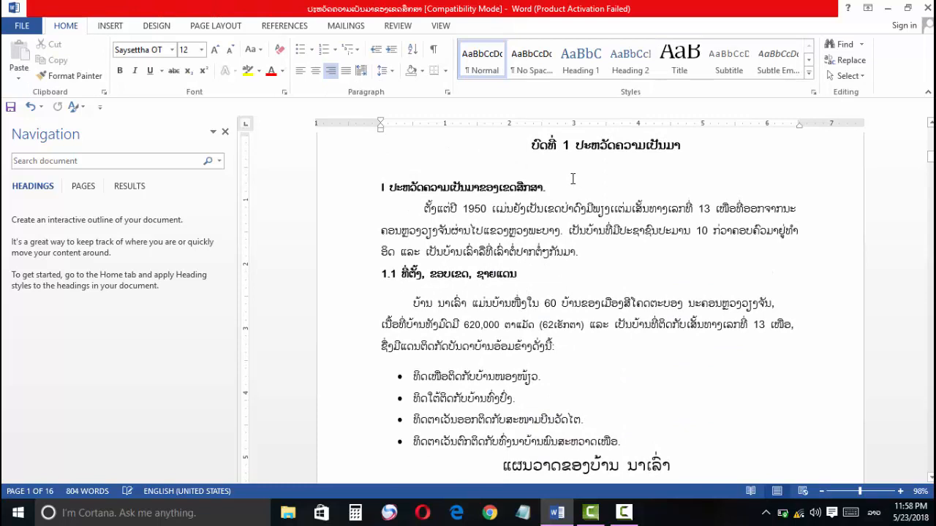
scroll(571, 182, up, 2)
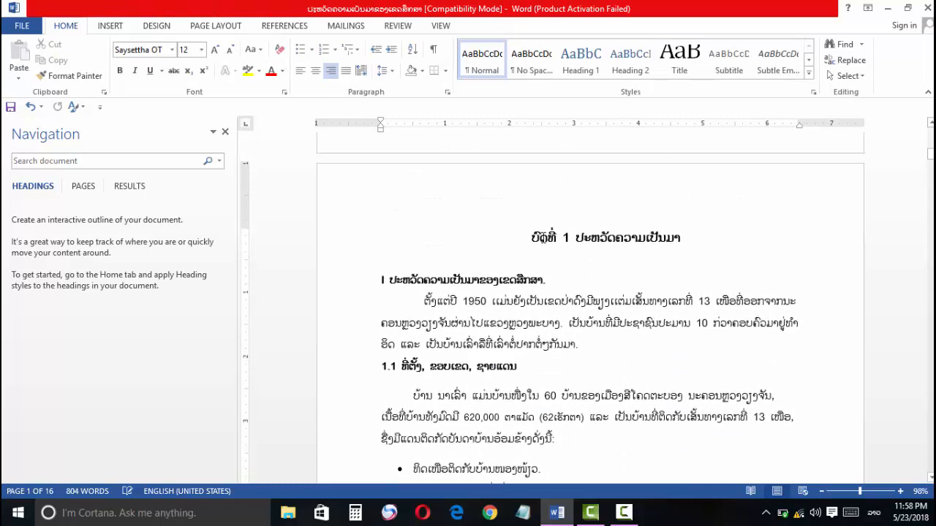
click(521, 236)
click(625, 255)
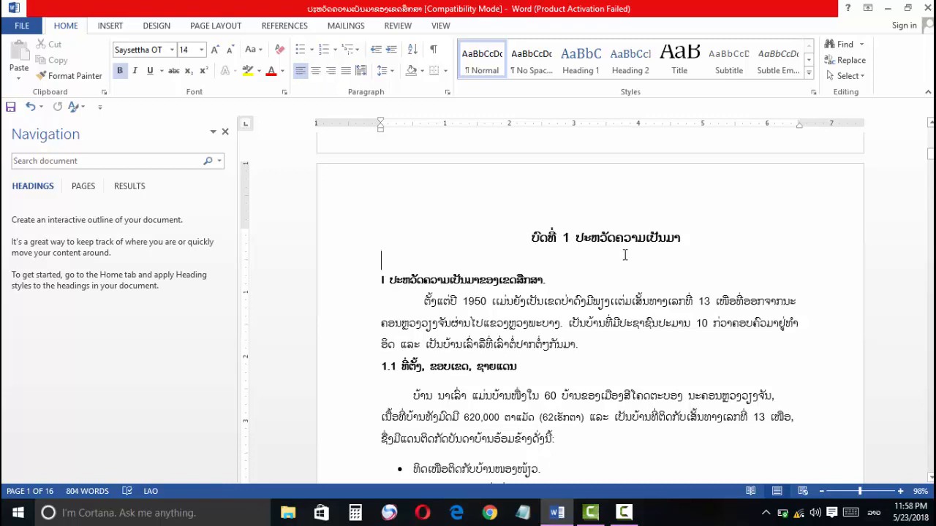
click(523, 241)
click(537, 239)
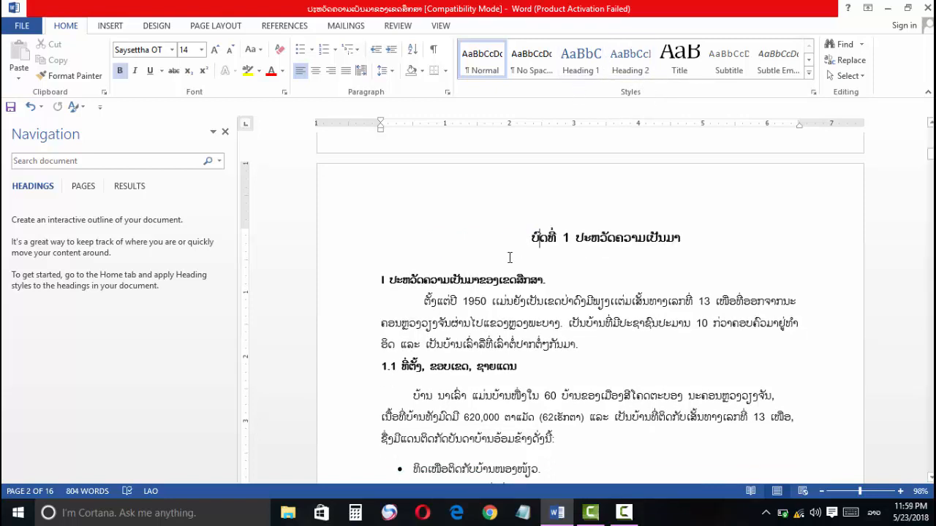
click(383, 280)
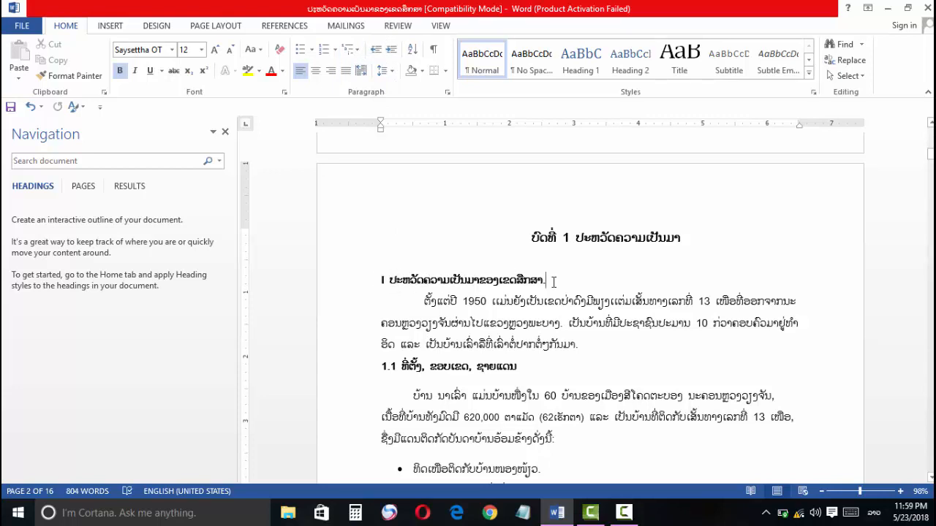
click(379, 277)
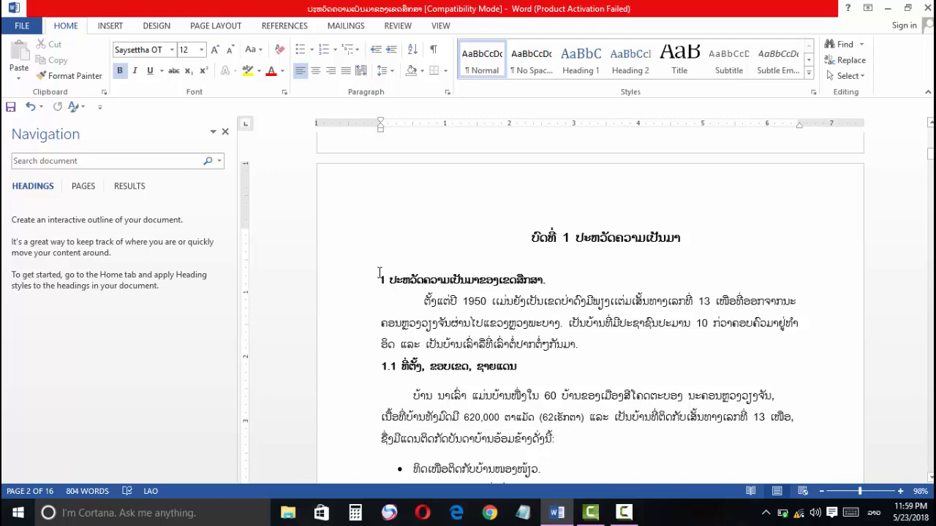
click(334, 51)
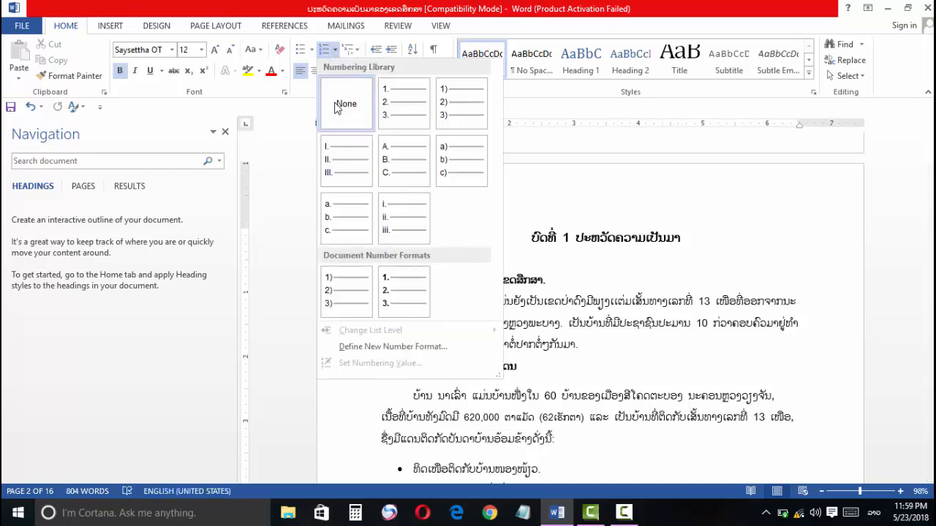
click(575, 292)
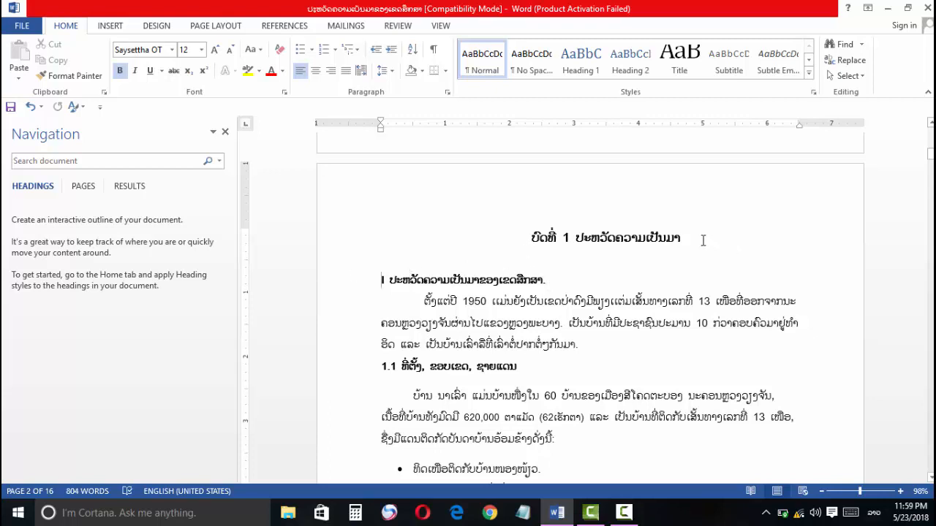
Step: Update the Heading 1 style to match the chapter 1 title, applying it to that title
drag(681, 238, 533, 238)
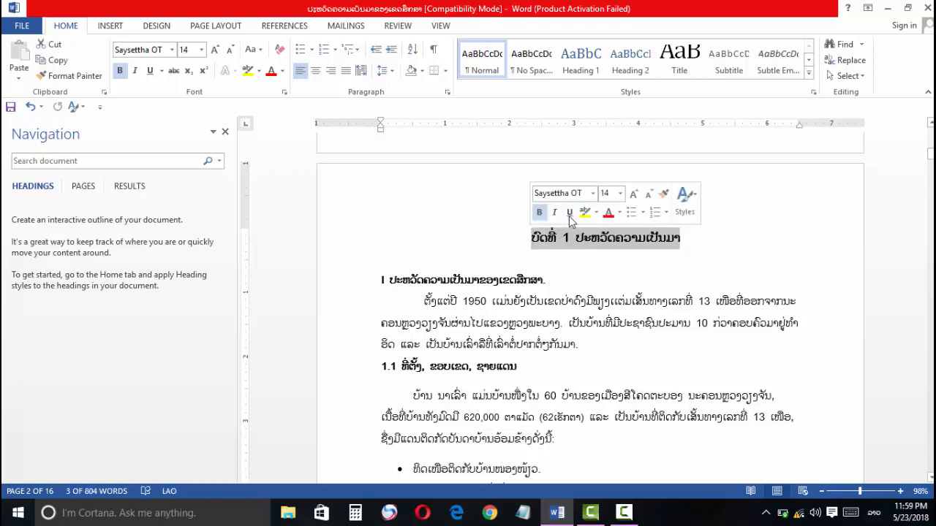
click(582, 70)
right_click(582, 73)
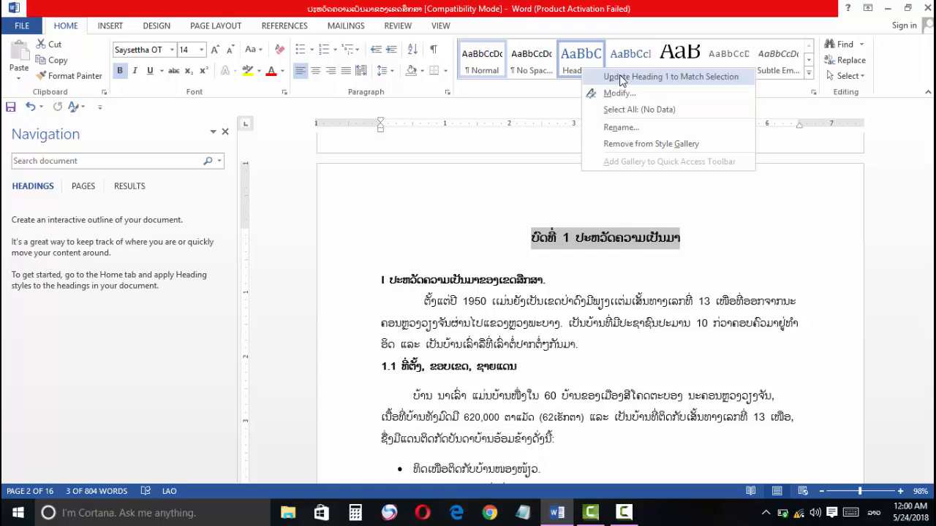
click(620, 78)
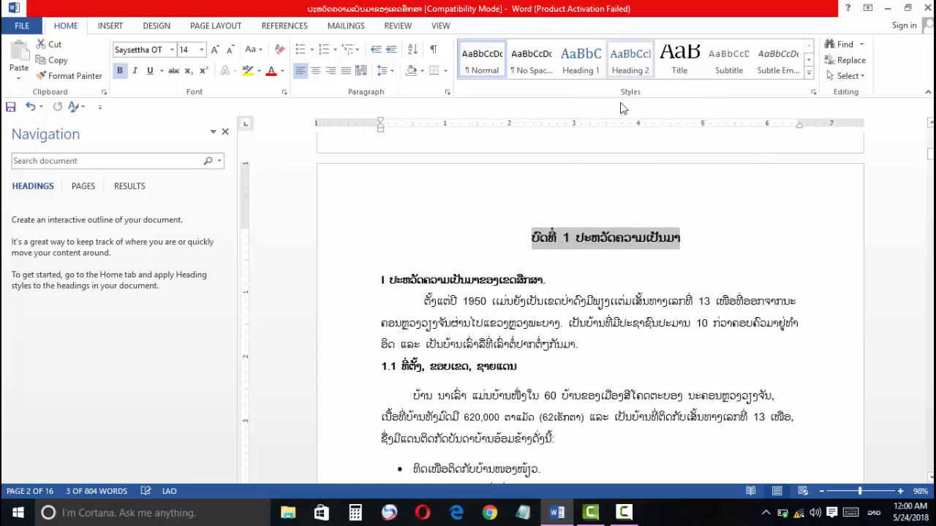
click(543, 269)
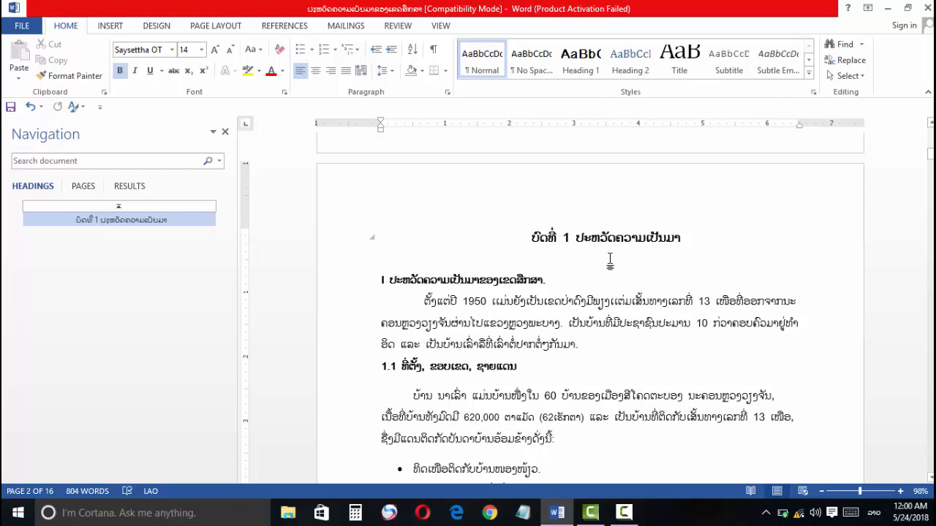
Step: Update the Heading 2 style to match the heading numbered I under the chapter 1 title, applying it there
scroll(563, 227, down, 1)
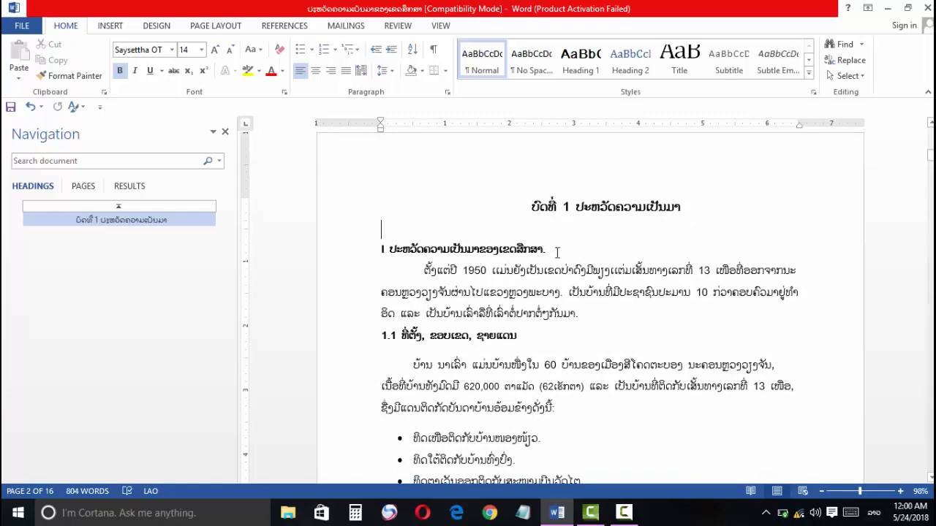
drag(558, 251, 381, 250)
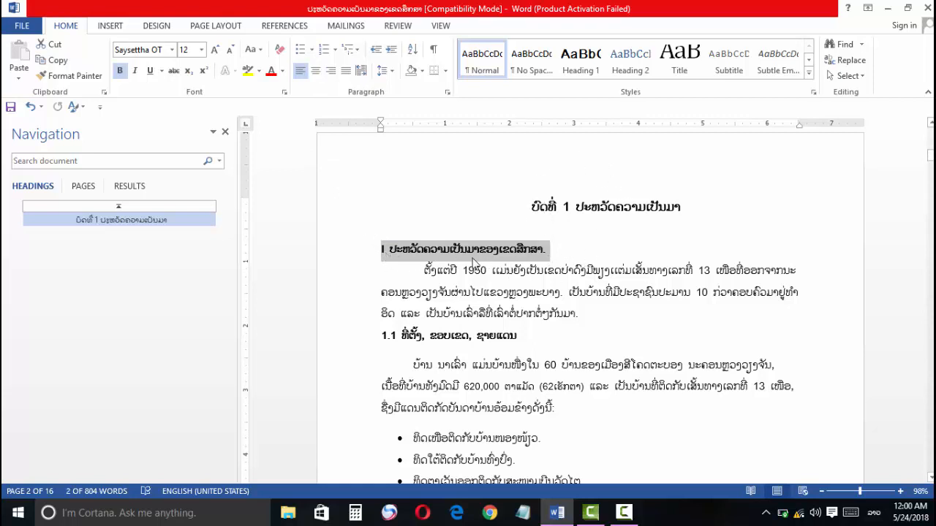
right_click(631, 69)
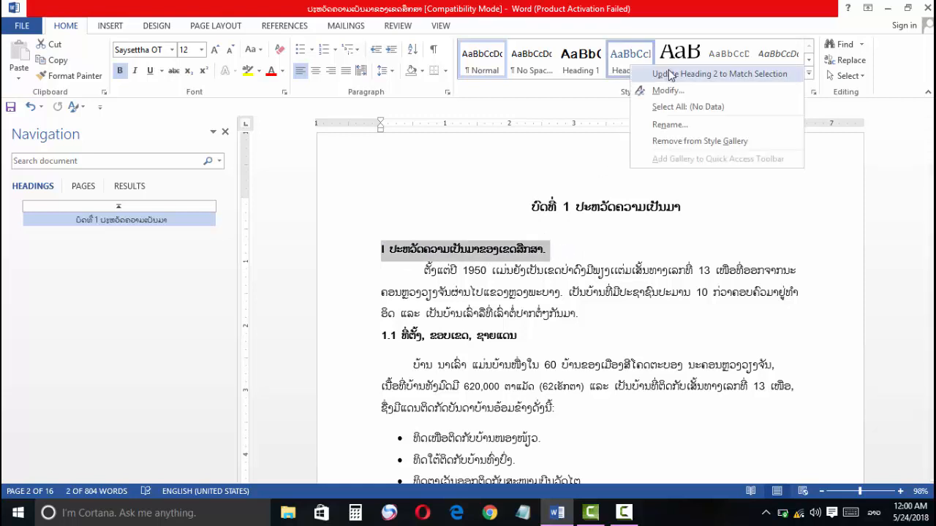
click(670, 76)
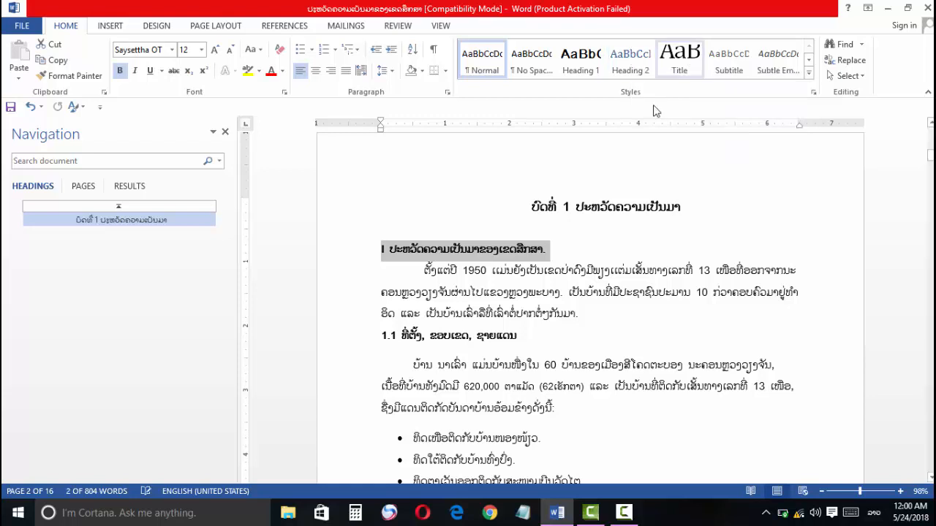
Step: Update the Heading 3 style to match subheading 1.1, applying it to that subheading
scroll(490, 278, down, 2)
scroll(491, 278, down, 2)
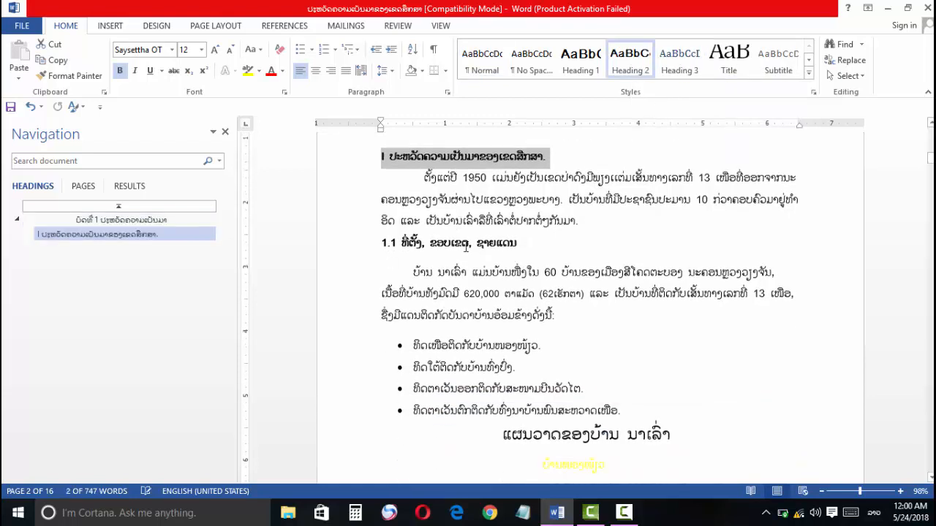
drag(539, 214, 381, 216)
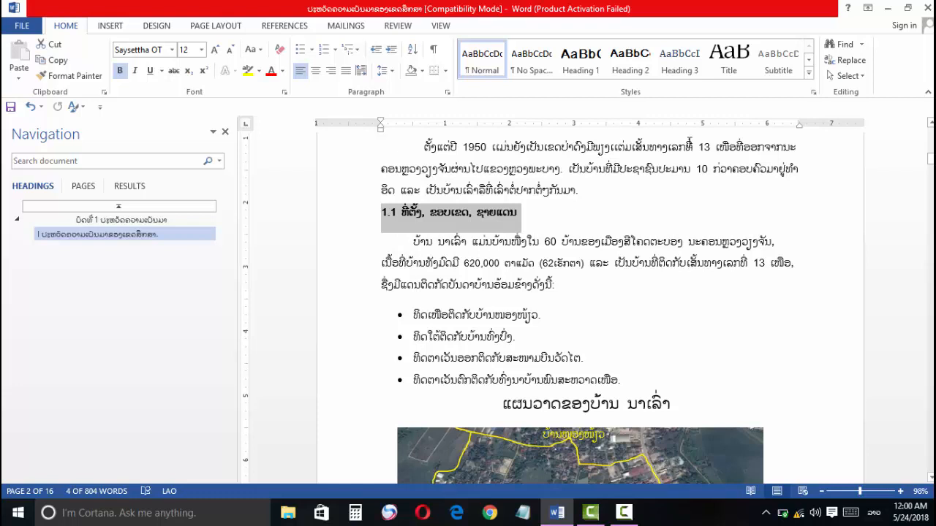
right_click(684, 73)
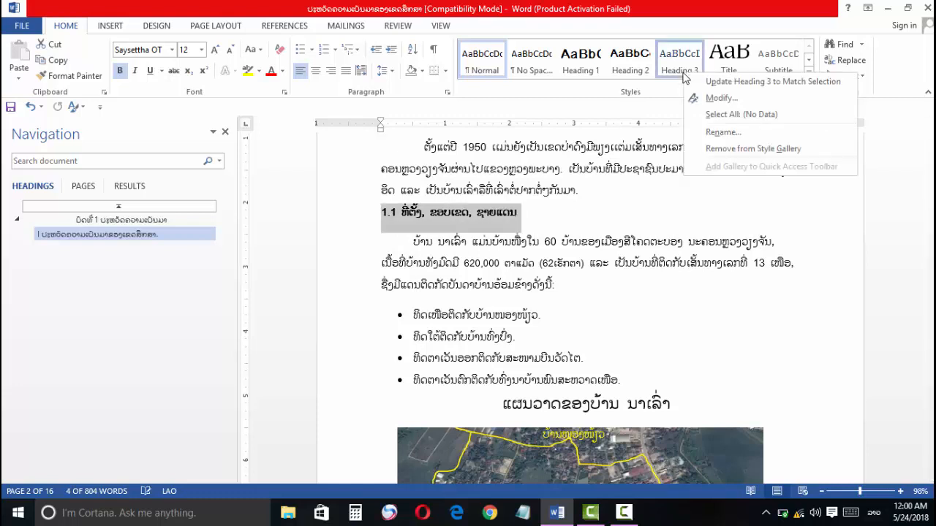
click(726, 82)
Step: Give subheading 1.2 the Heading 3 style by updating the style to match it
scroll(494, 272, down, 3)
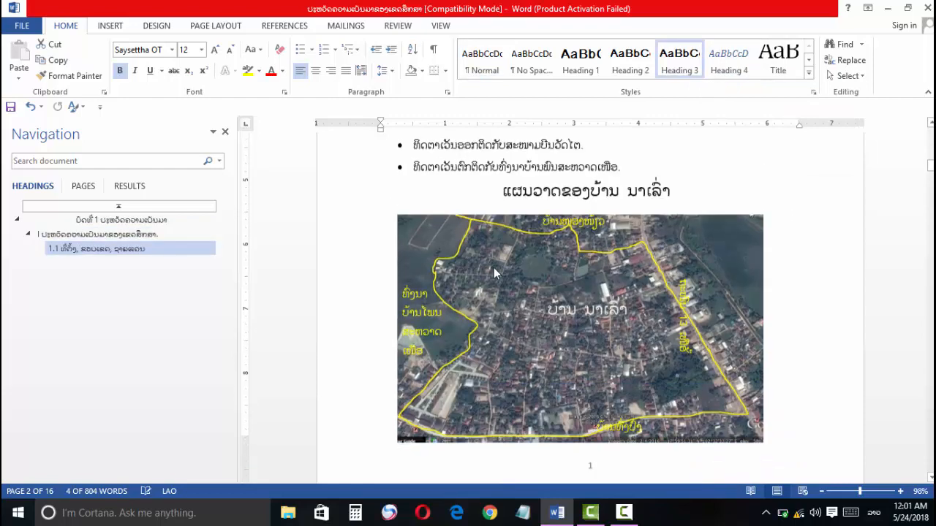
scroll(494, 273, down, 5)
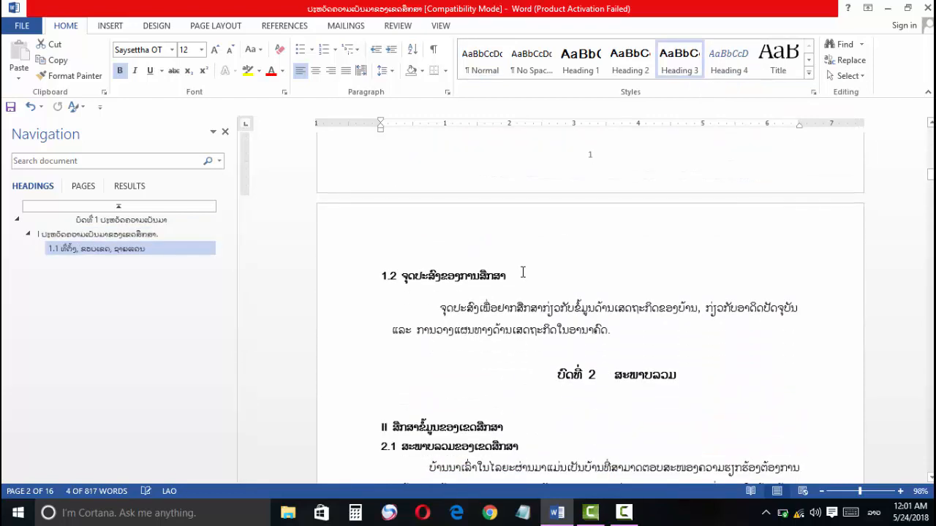
click(368, 272)
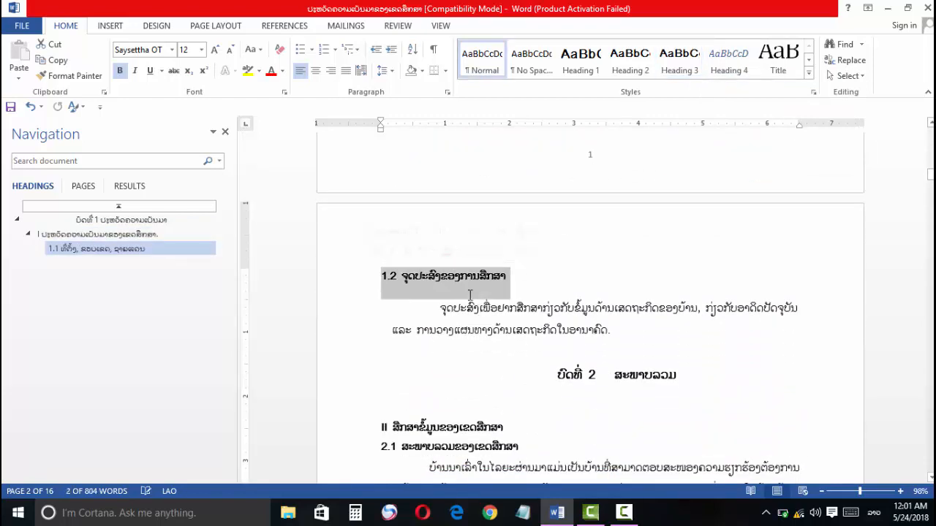
right_click(686, 73)
click(724, 78)
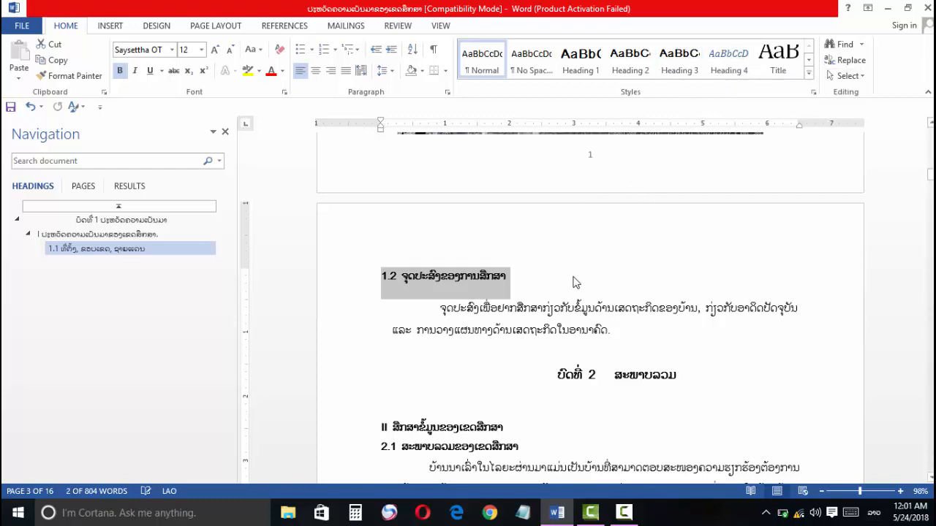
Step: Give the chapter 2 title the Heading 1 style by updating the style to match the title text
triple_click(549, 250)
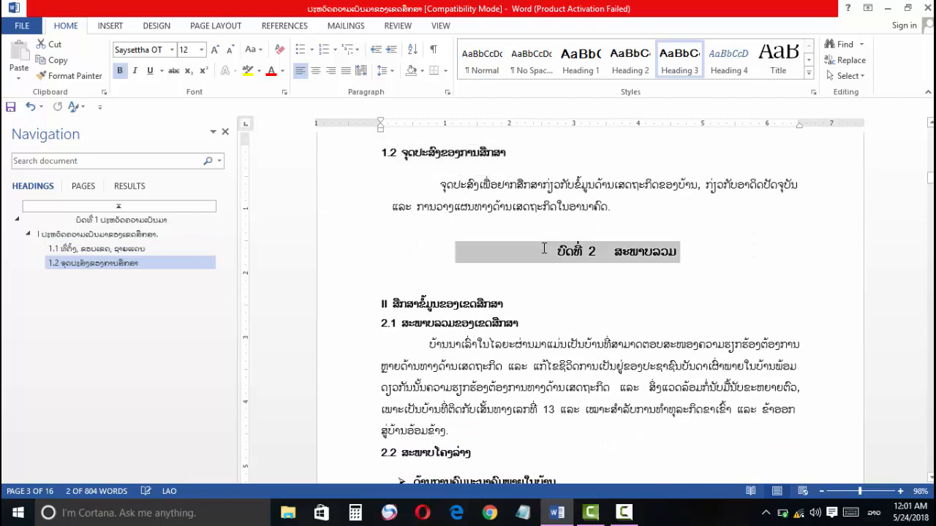
drag(551, 253, 560, 253)
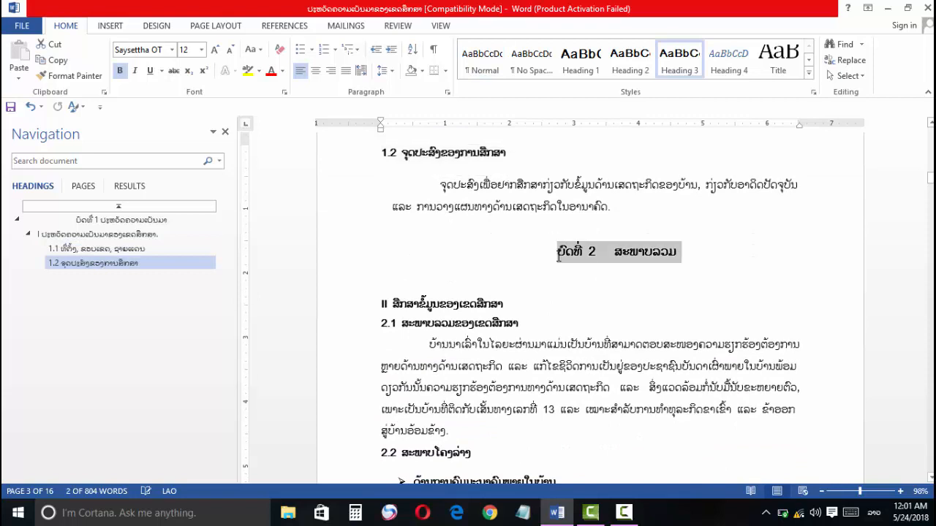
right_click(578, 71)
click(585, 75)
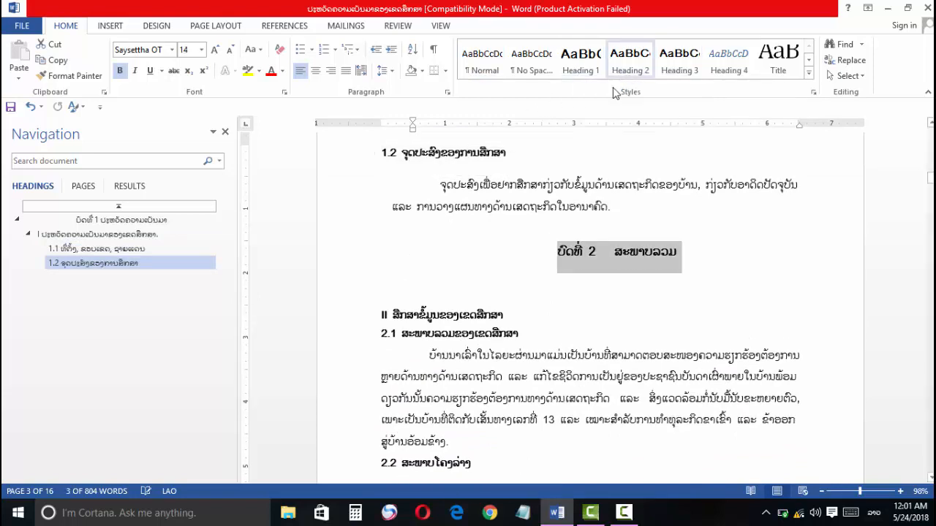
Step: Give the heading numbered II under the chapter 2 title the Heading 2 style by updating the style to match it
scroll(585, 223, down, 3)
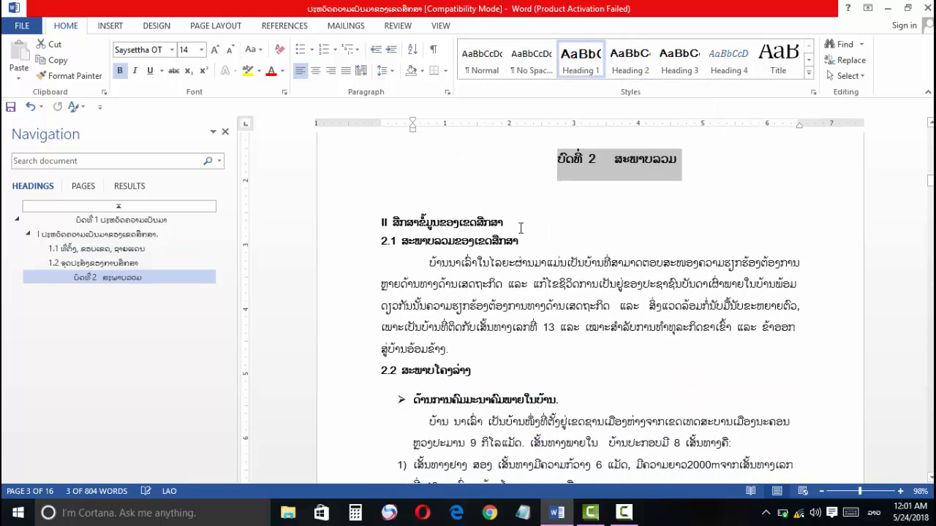
click(377, 218)
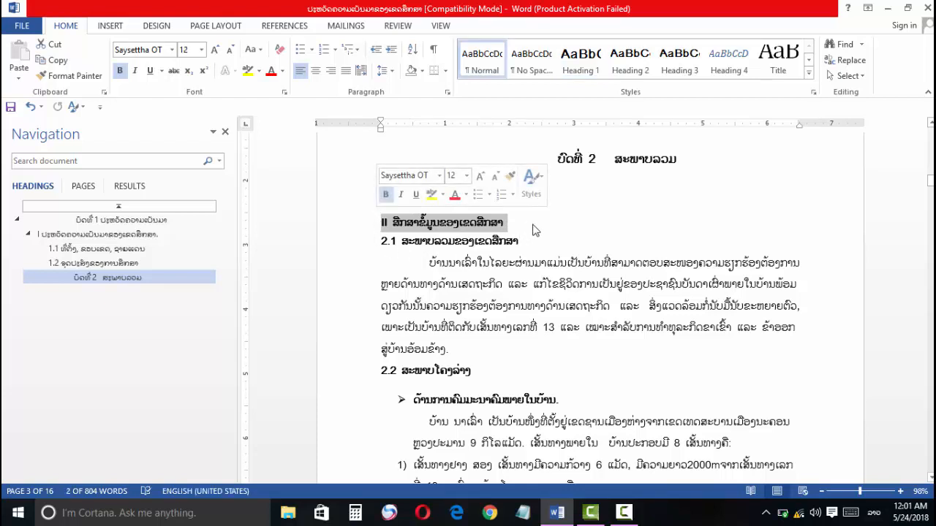
right_click(640, 58)
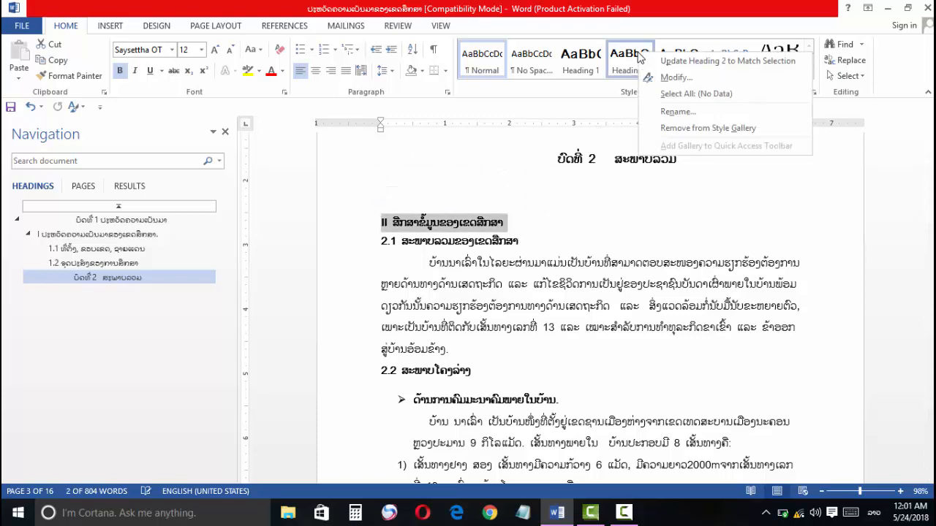
click(676, 62)
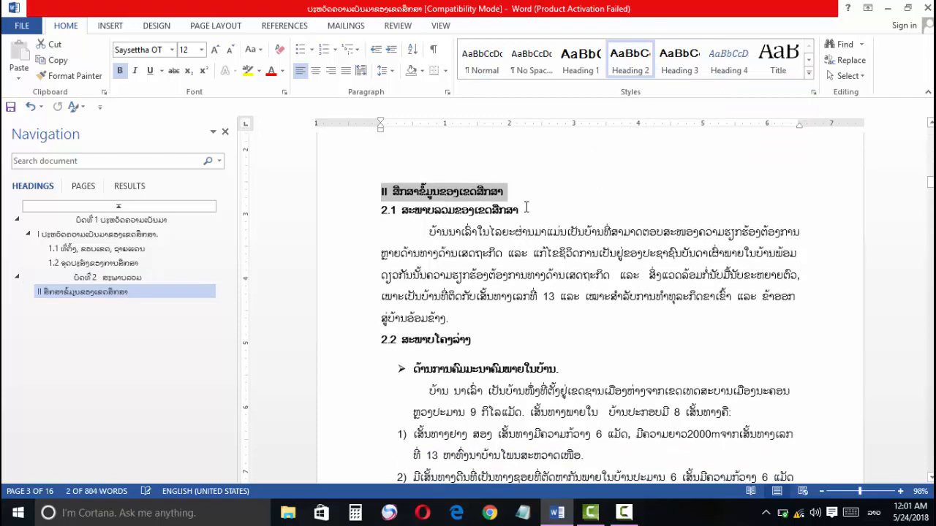
Step: Give subheading 2.1 the Heading 3 style by updating the style to match its text
drag(525, 208, 381, 219)
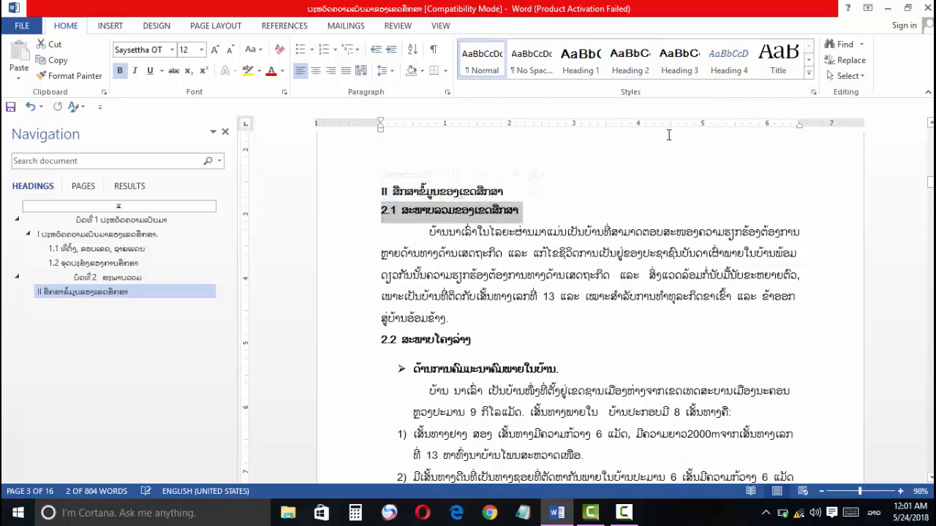
right_click(677, 72)
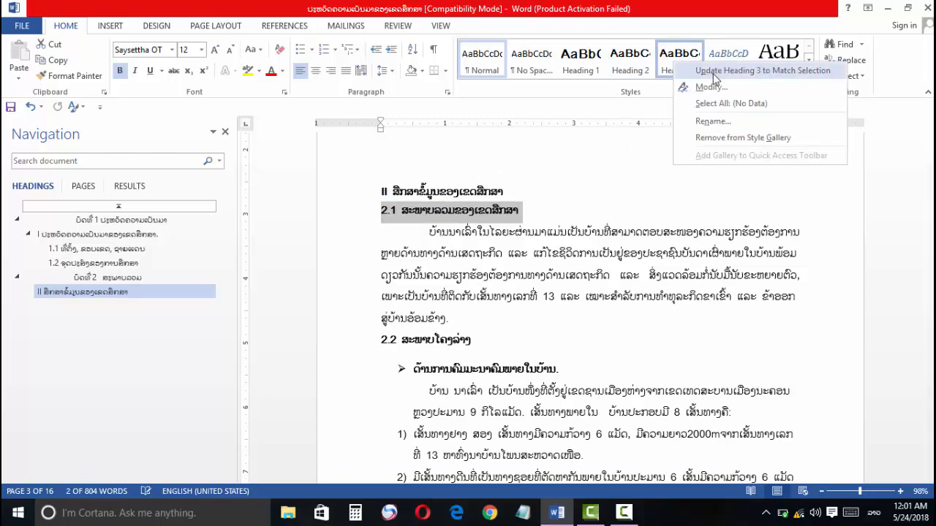
click(760, 70)
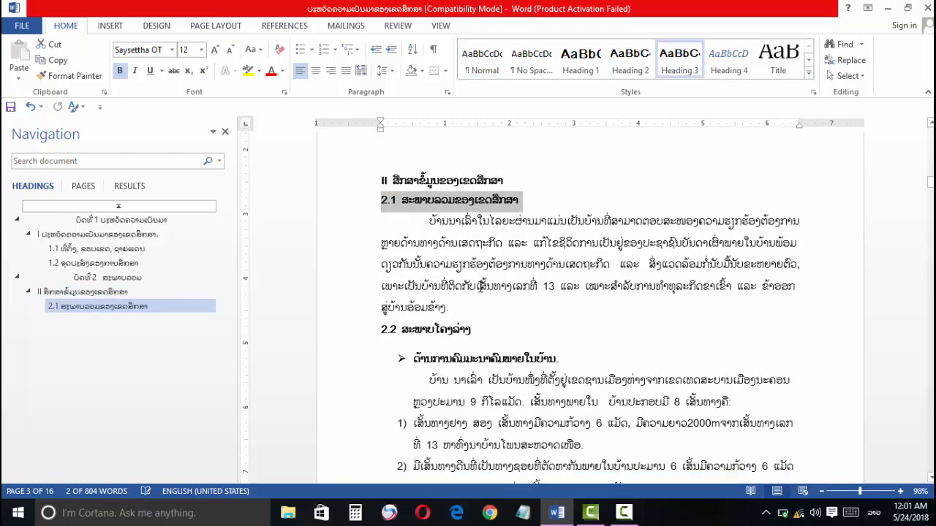
Step: Add subheading 2.2 to the table of contents entries as Level 3 text
scroll(476, 287, down, 1)
scroll(477, 288, down, 1)
scroll(473, 237, up, 1)
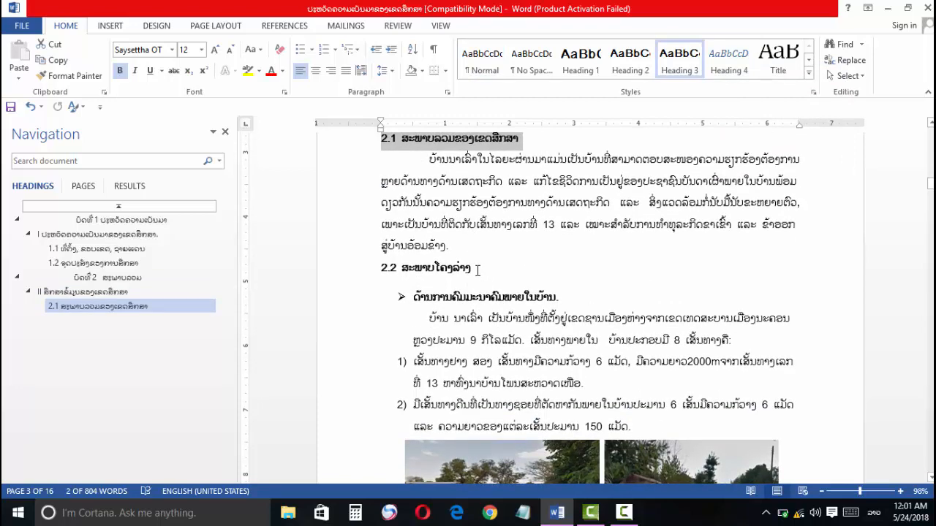
scroll(474, 259, up, 1)
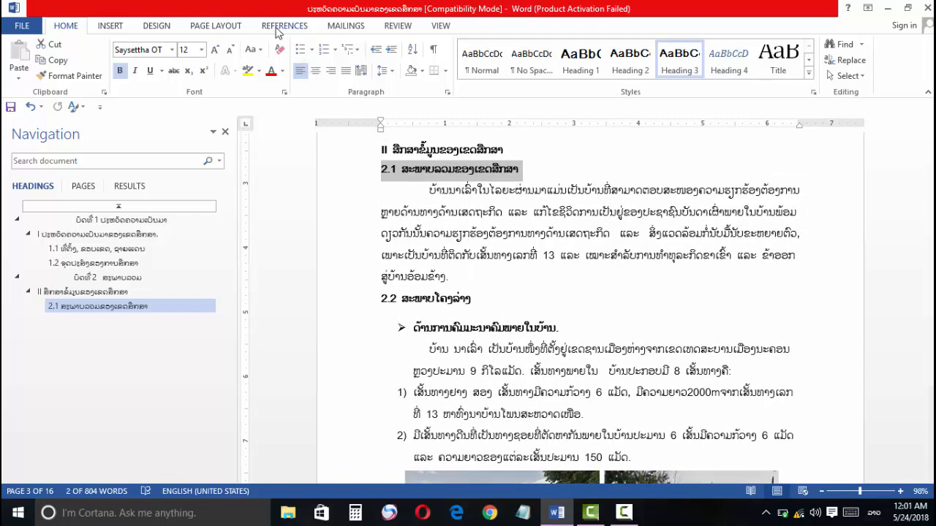
click(278, 31)
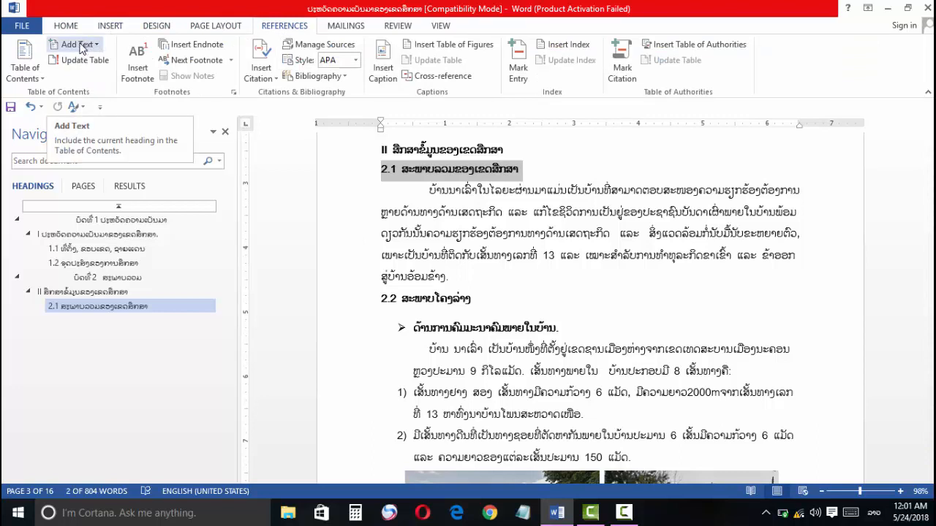
drag(476, 300, 379, 291)
click(402, 299)
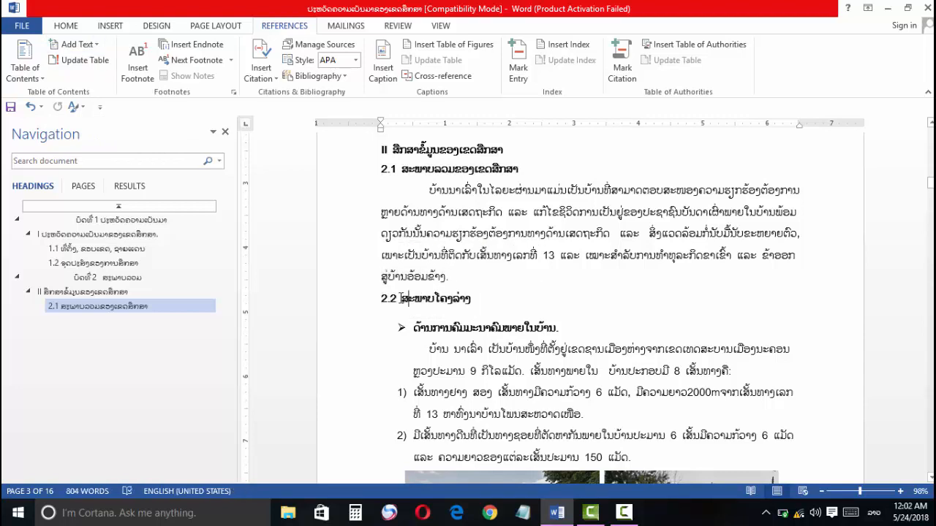
click(473, 301)
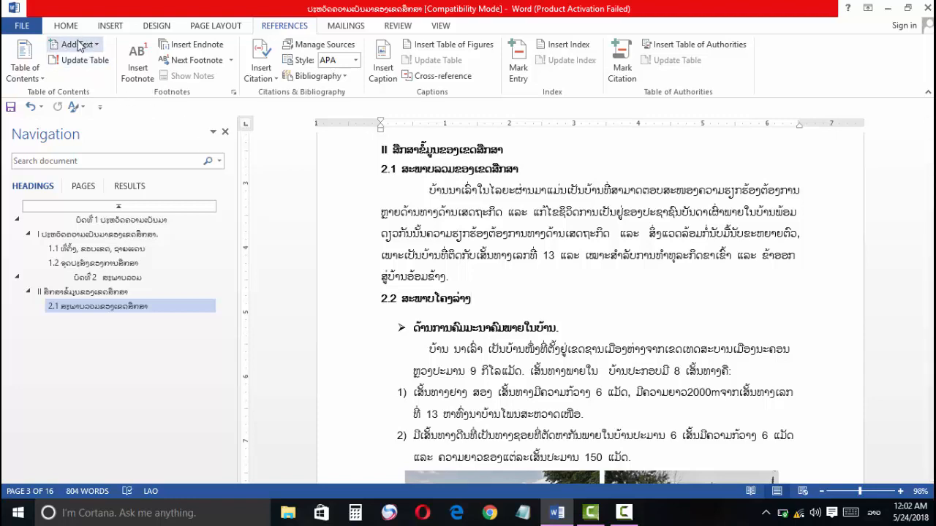
click(78, 45)
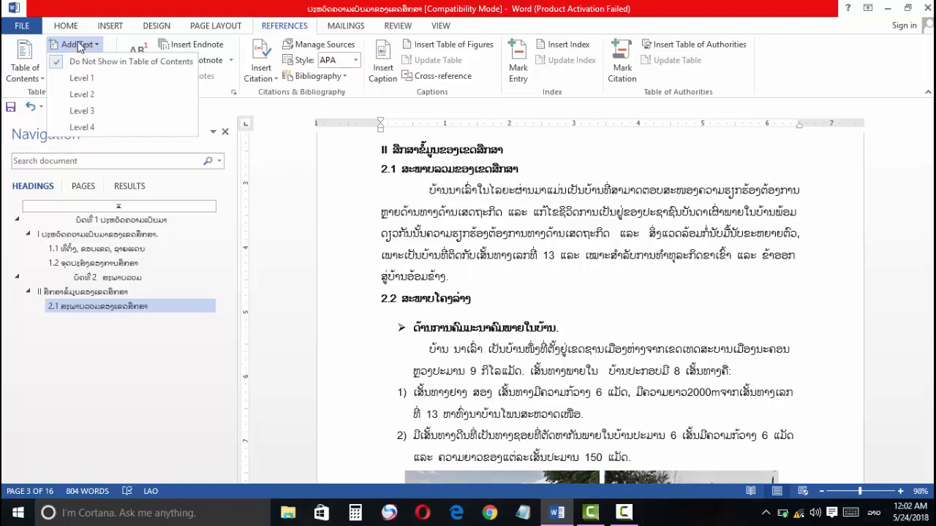
click(92, 111)
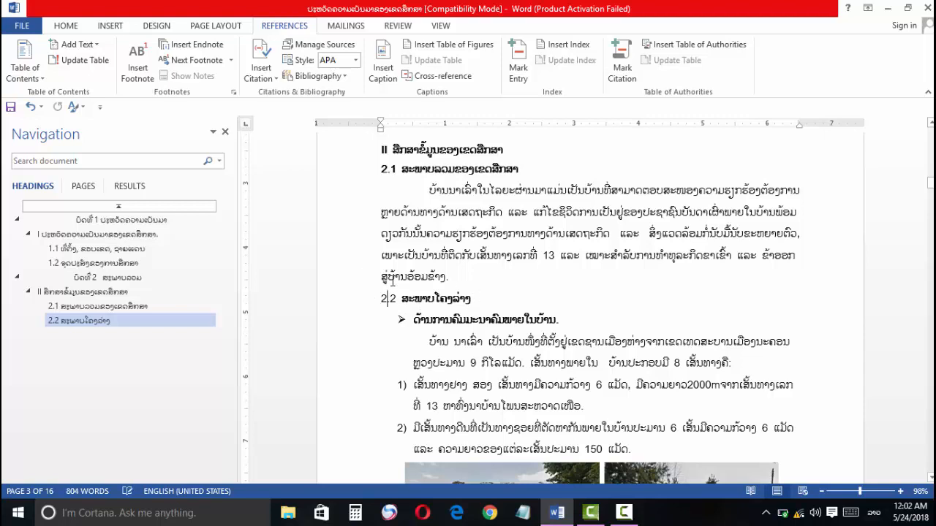
Step: Make the whole of subheading 2.2 bold, including its number
click(75, 28)
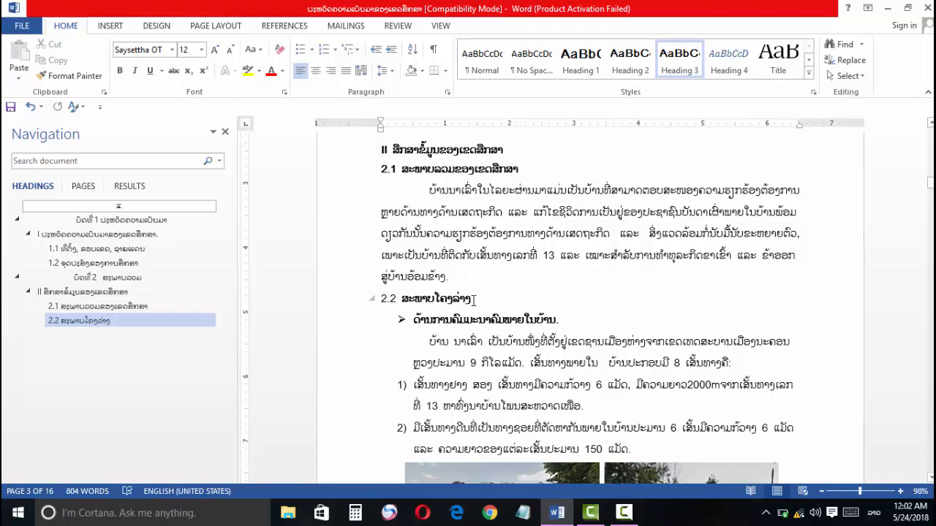
drag(474, 300, 381, 300)
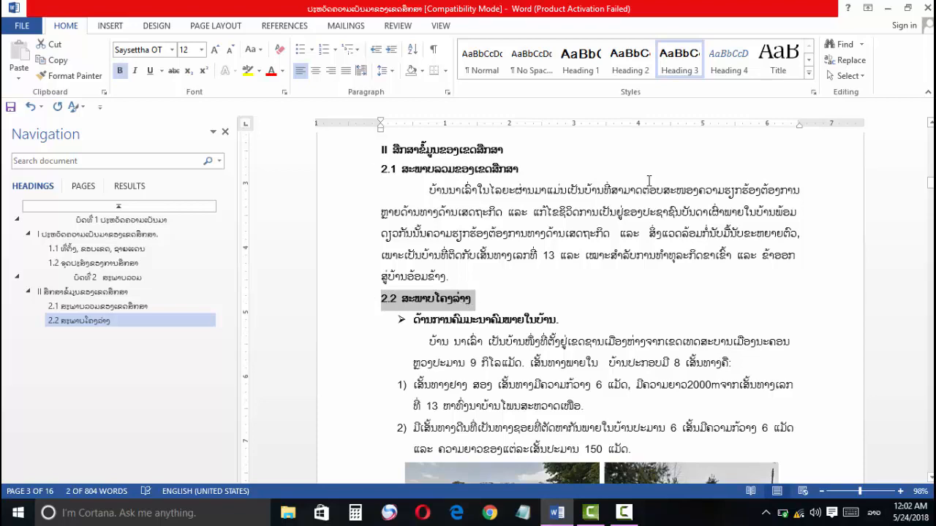
click(500, 296)
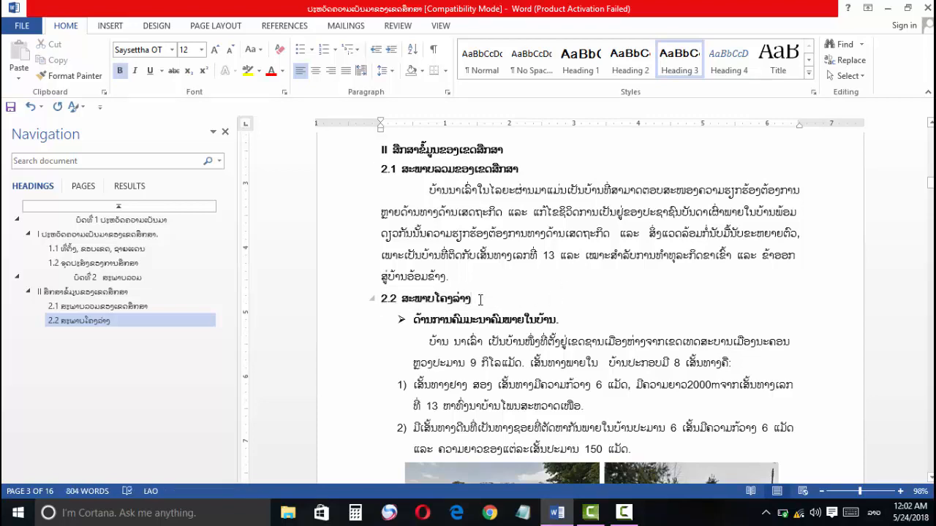
Step: Give subheading 2.3, on the page after page 4, the Heading 3 style by updating the style to match it
scroll(436, 291, down, 4)
scroll(435, 291, down, 6)
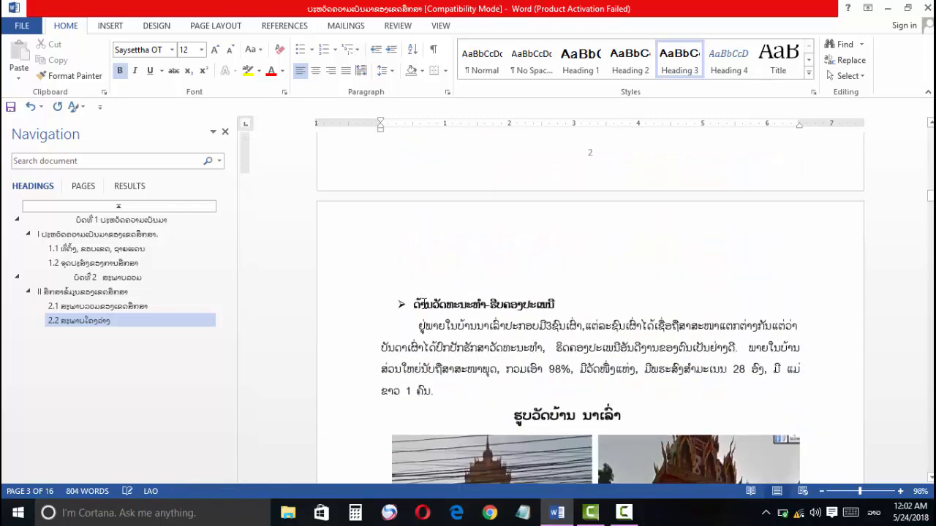
scroll(421, 271, down, 9)
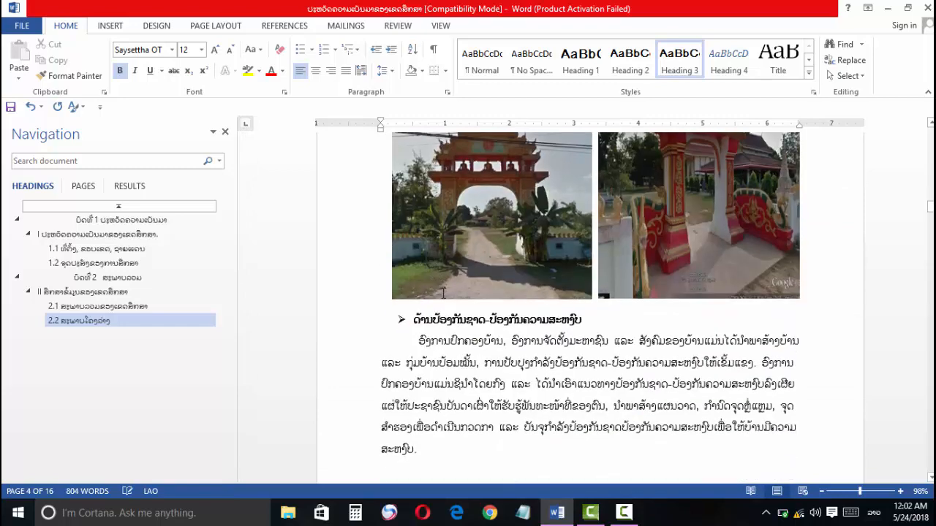
scroll(435, 301, down, 14)
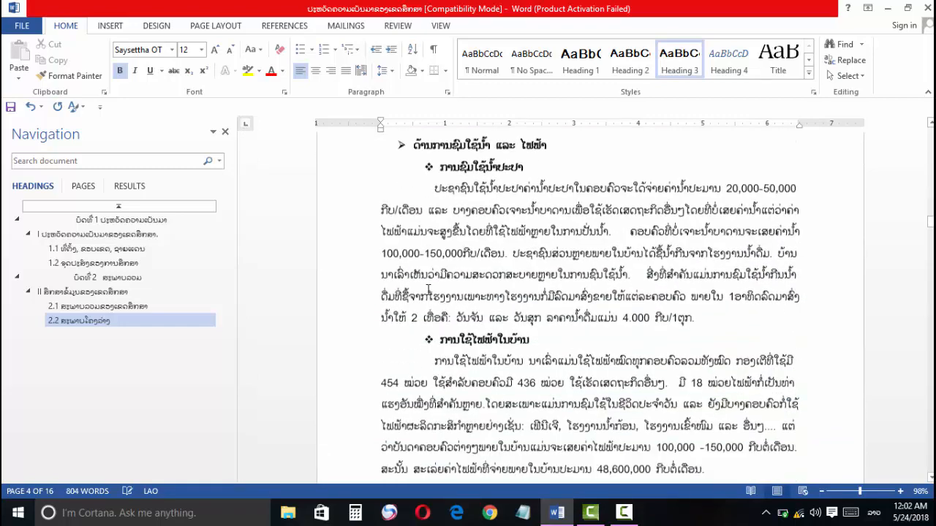
click(390, 293)
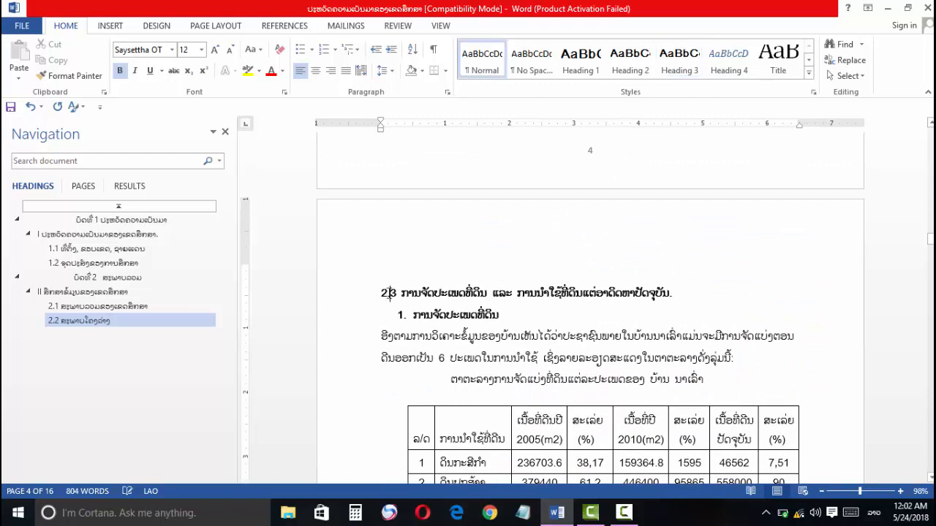
drag(454, 296, 672, 294)
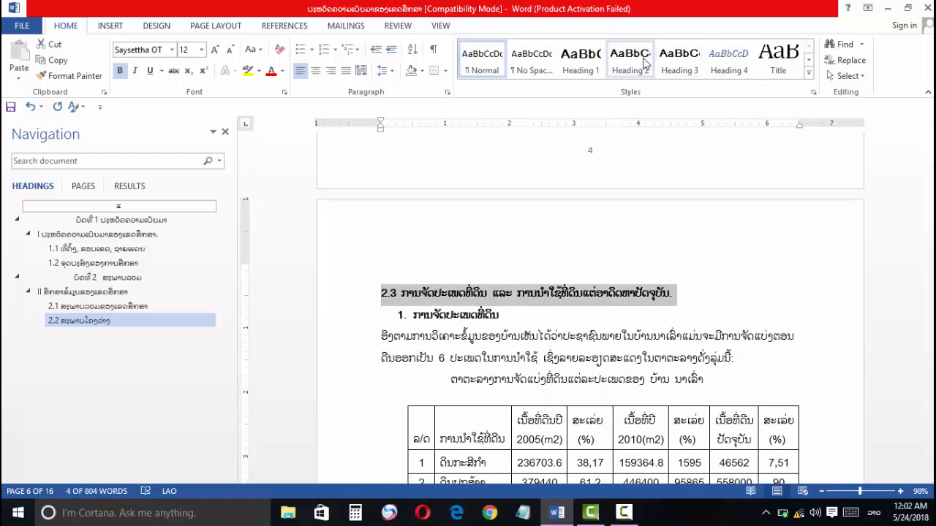
right_click(680, 62)
click(713, 64)
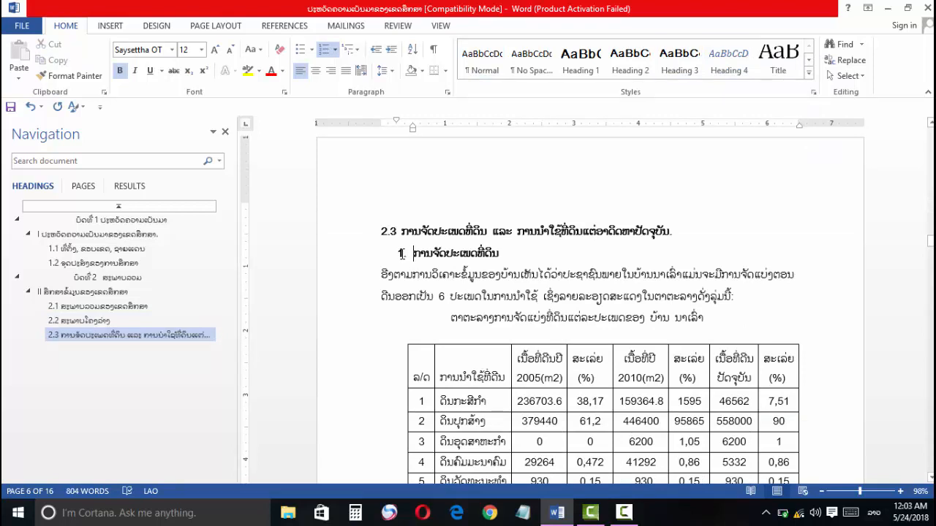
Step: Try applying the Heading 4 style to the numbered item 1 directly below subheading 2.3
click(401, 252)
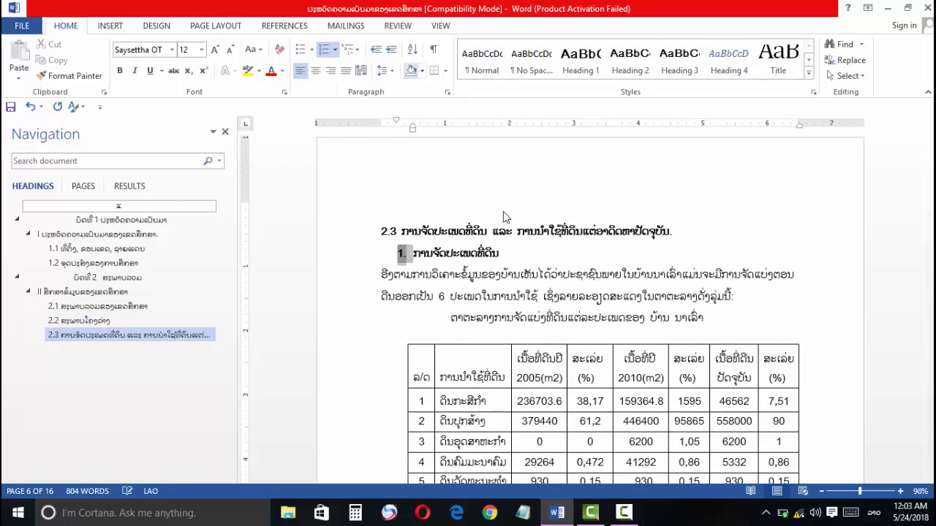
drag(505, 255, 408, 248)
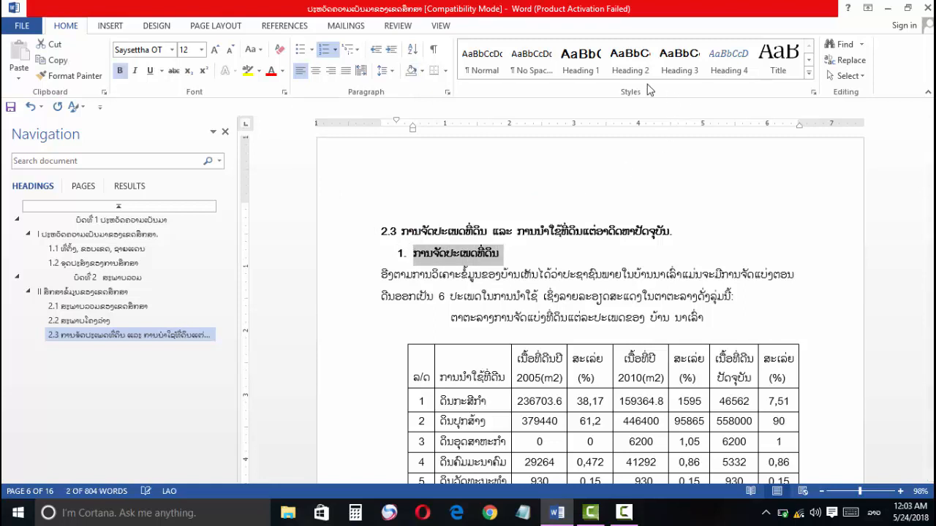
click(716, 65)
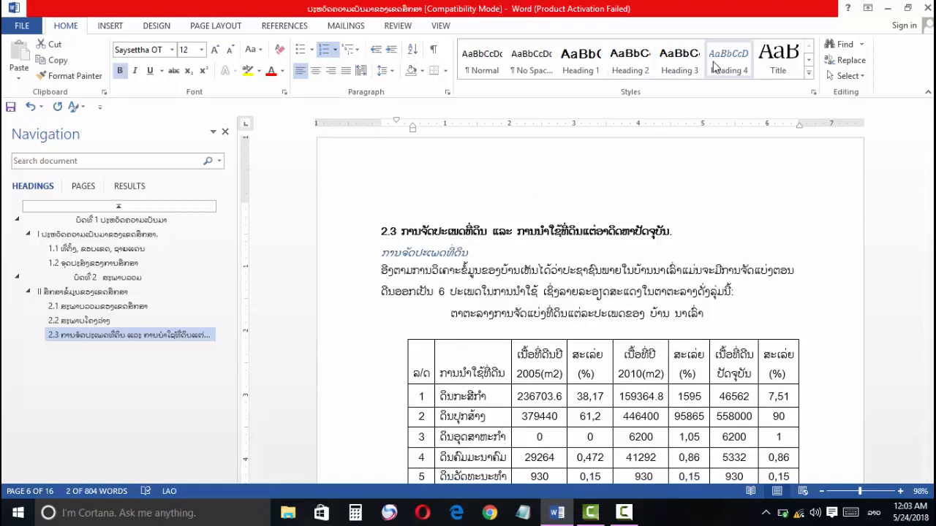
key(ctrl+z)
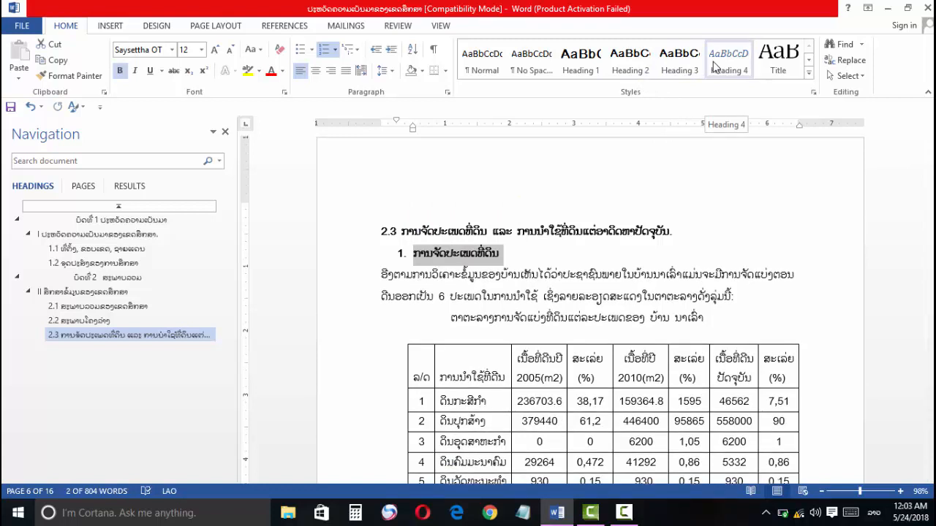
Step: Remove the automatic numbering and indent from item 1 below subheading 2.3, and enter "1." as plain text before its title
click(399, 253)
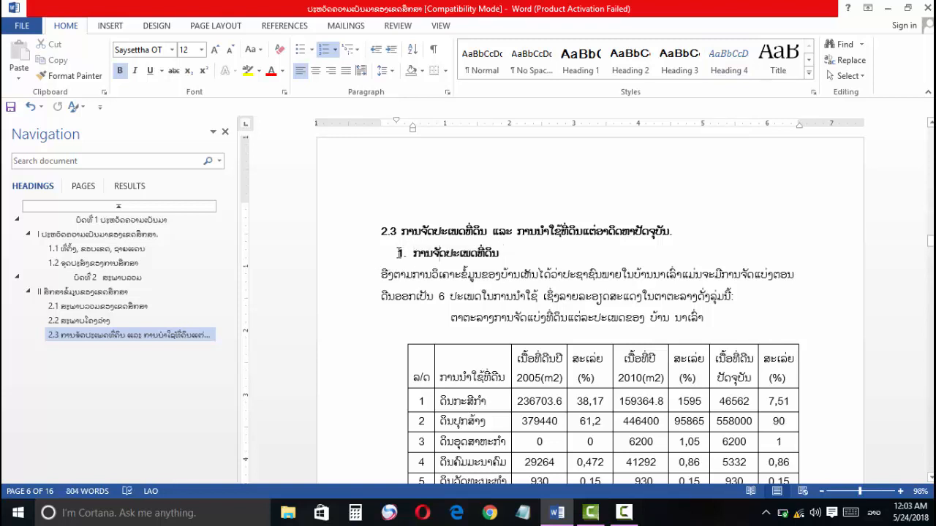
triple_click(448, 257)
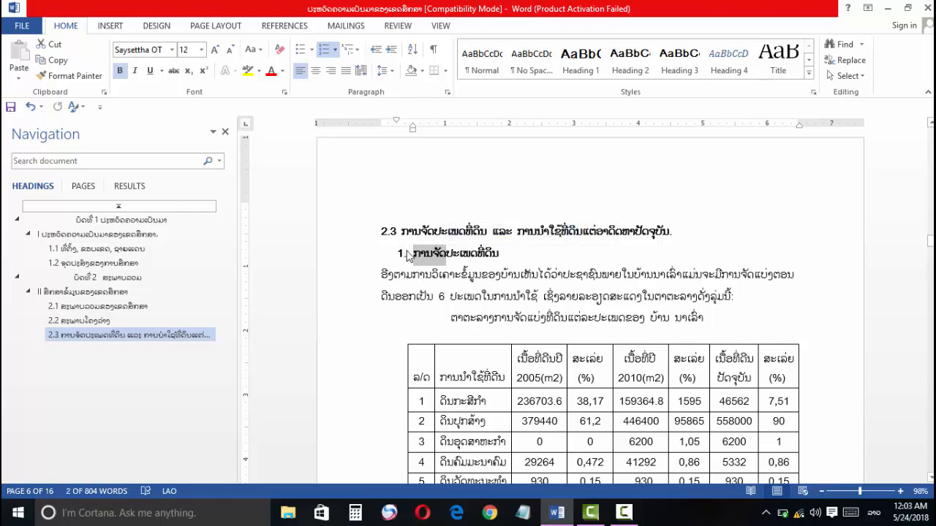
click(411, 253)
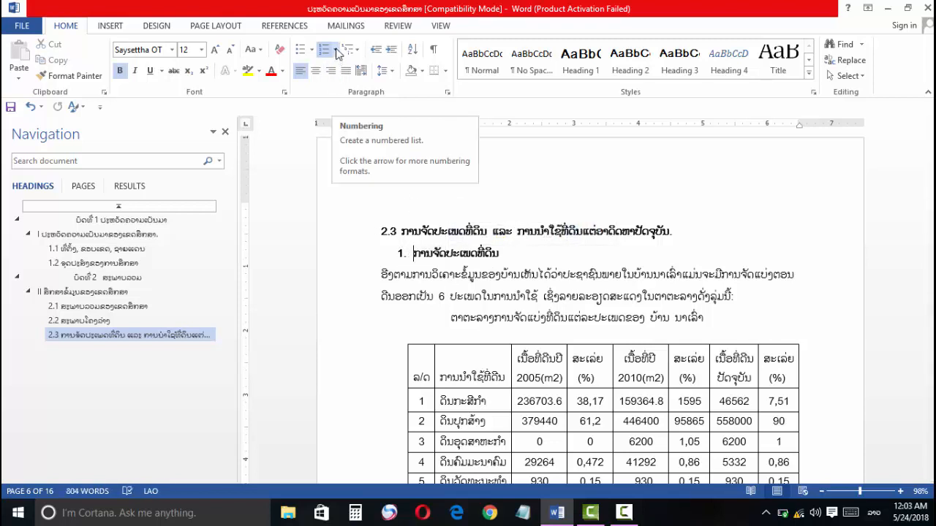
click(336, 50)
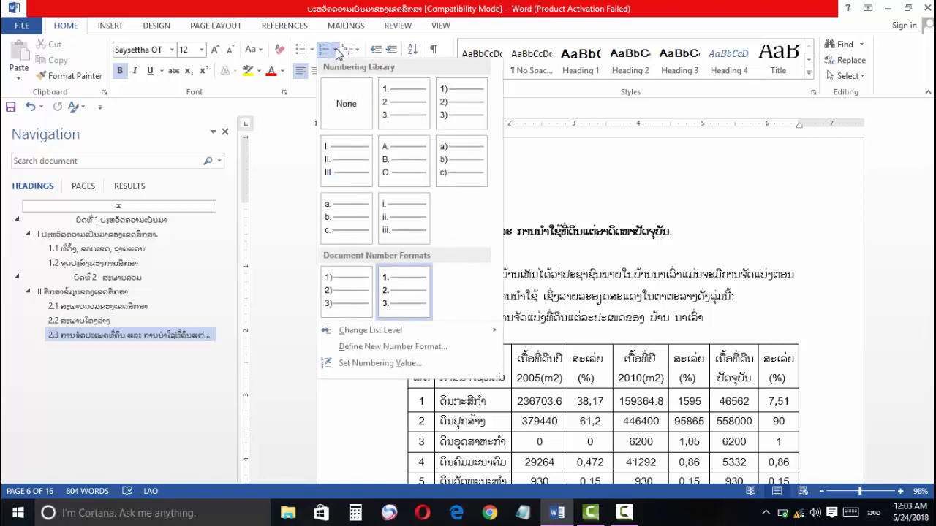
click(345, 110)
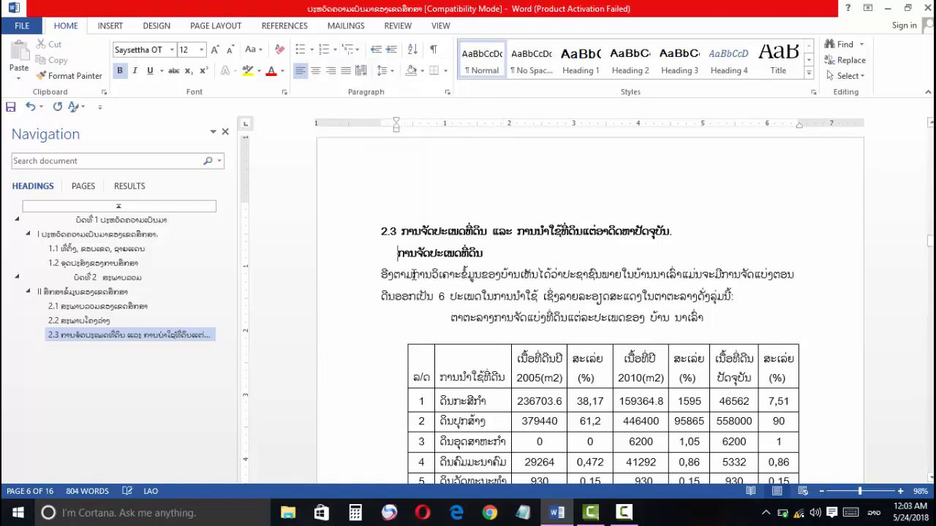
key(BackSpace)
text(1)
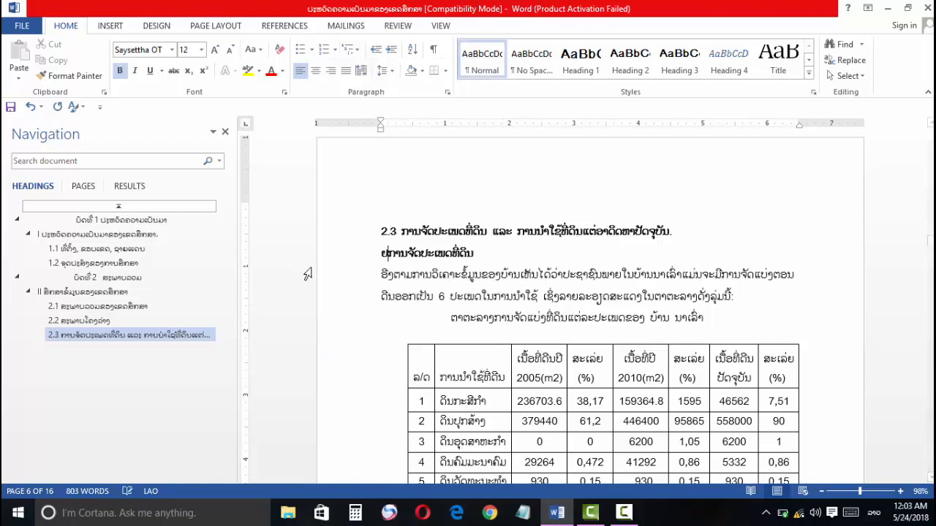
text(.)
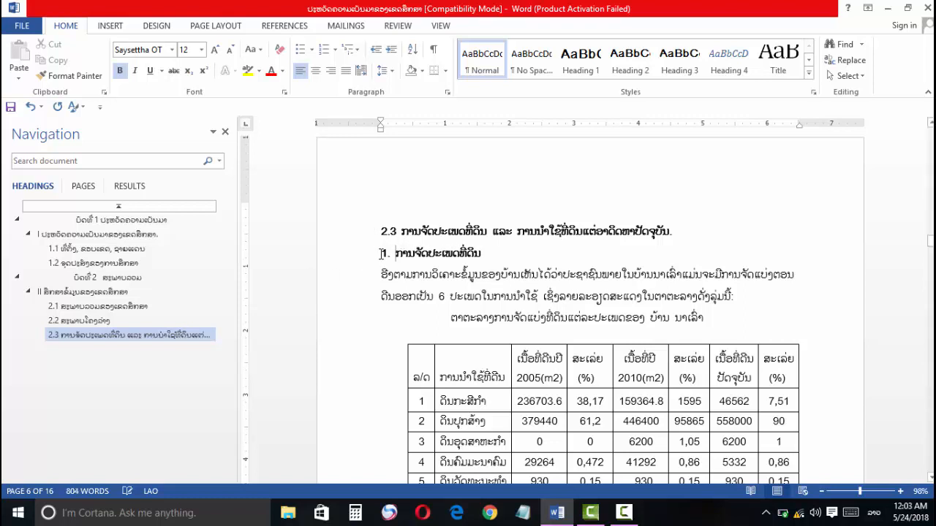
Step: Give item 1 directly below subheading 2.3 the Heading 4 style by updating the style to match the item's formatting
drag(384, 253, 484, 253)
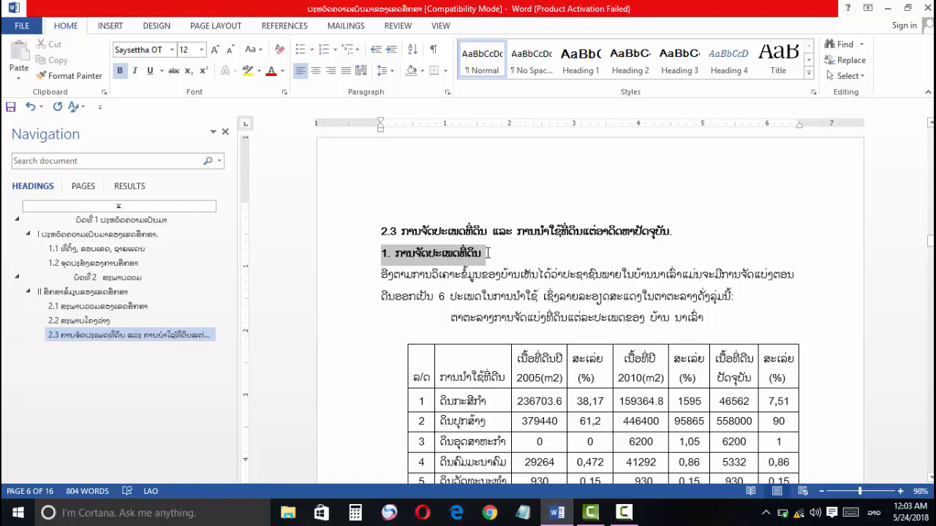
right_click(719, 60)
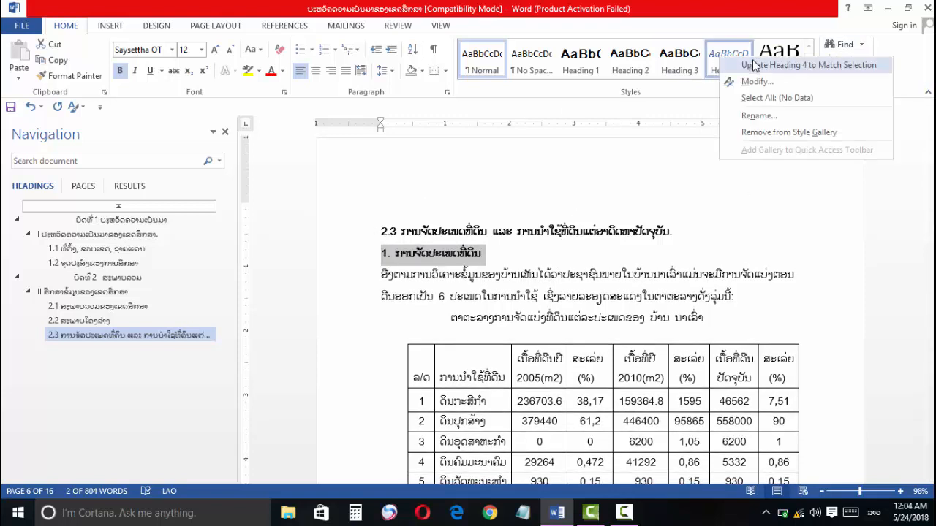
click(753, 60)
click(753, 65)
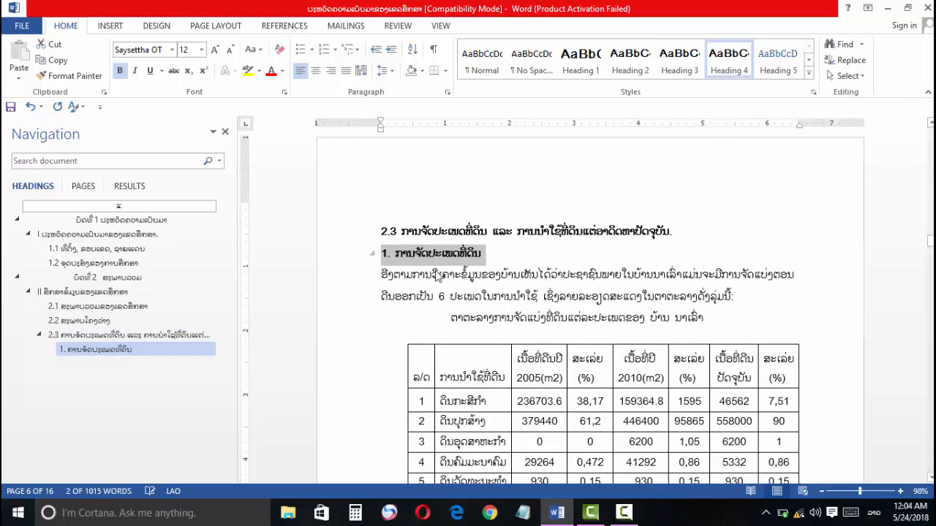
click(414, 265)
scroll(410, 256, down, 3)
scroll(408, 251, down, 10)
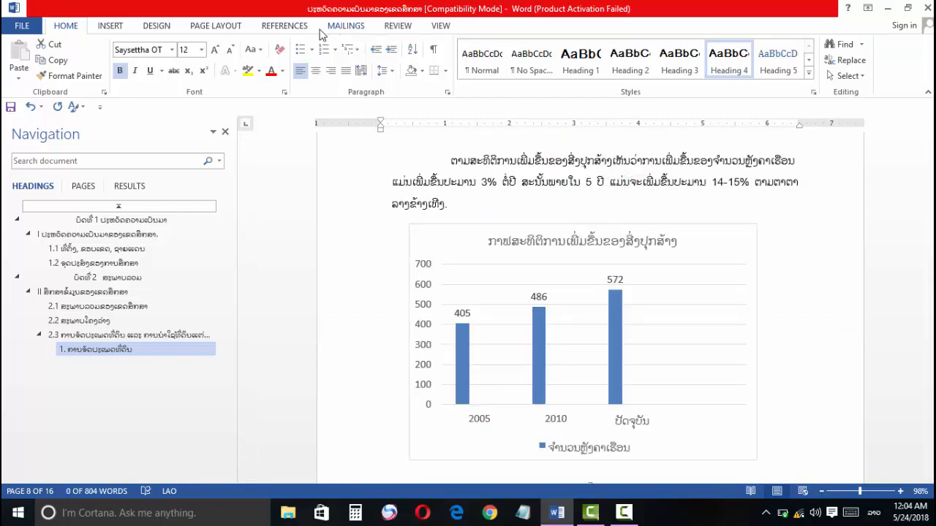
click(286, 27)
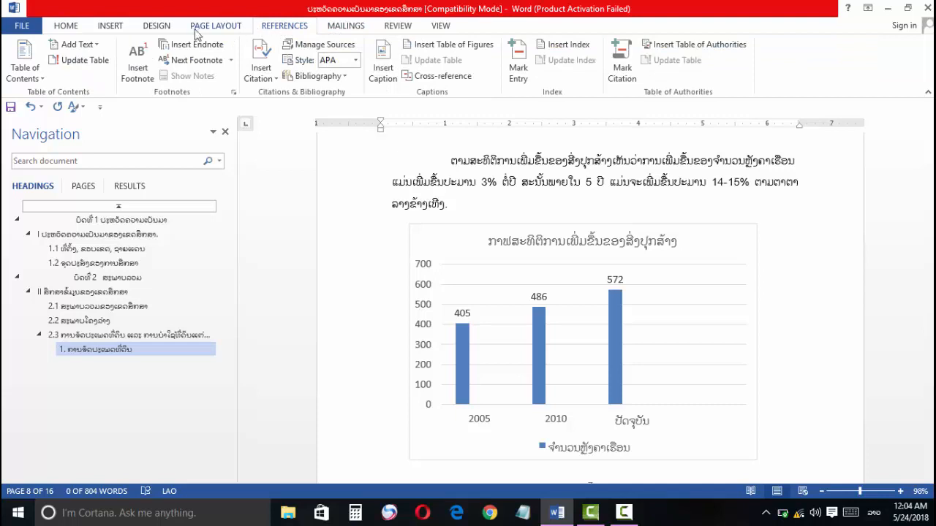
click(82, 45)
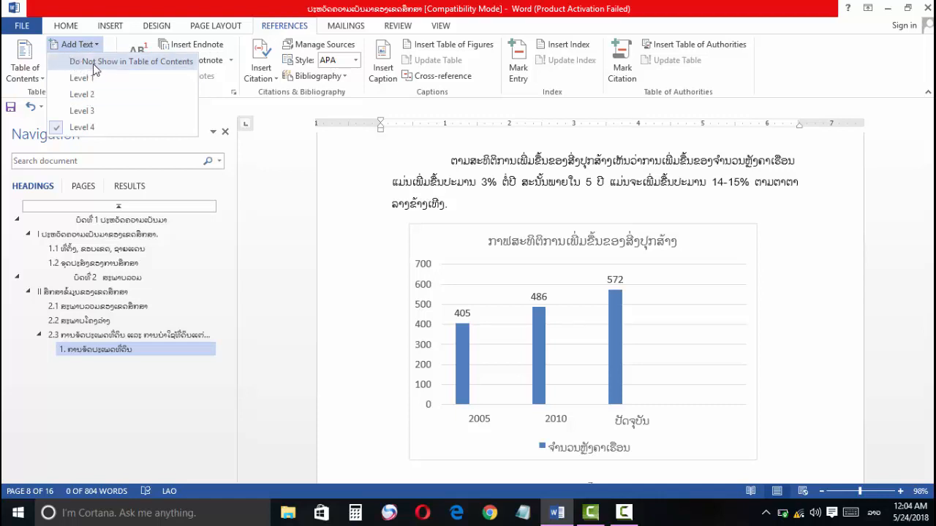
click(205, 94)
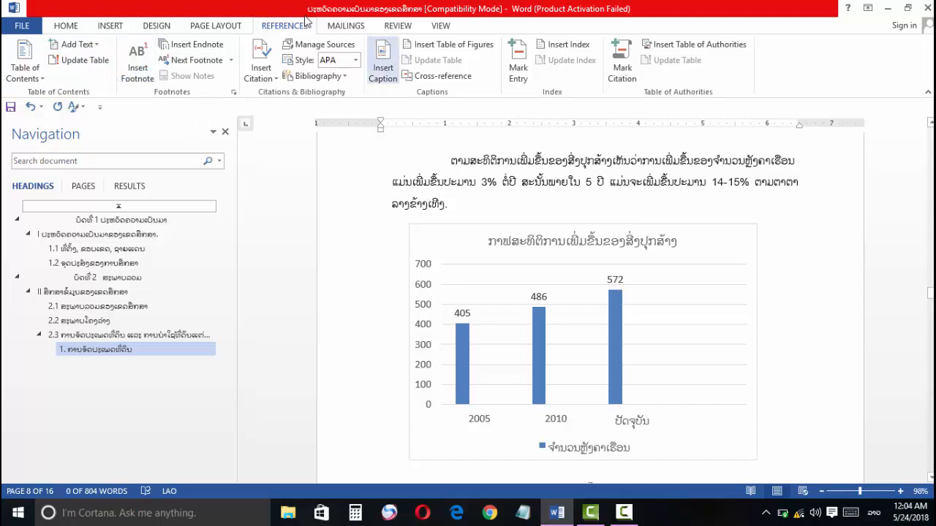
Step: Apply the Heading 3 style to subheading 2.4 on the page after page 11
click(68, 26)
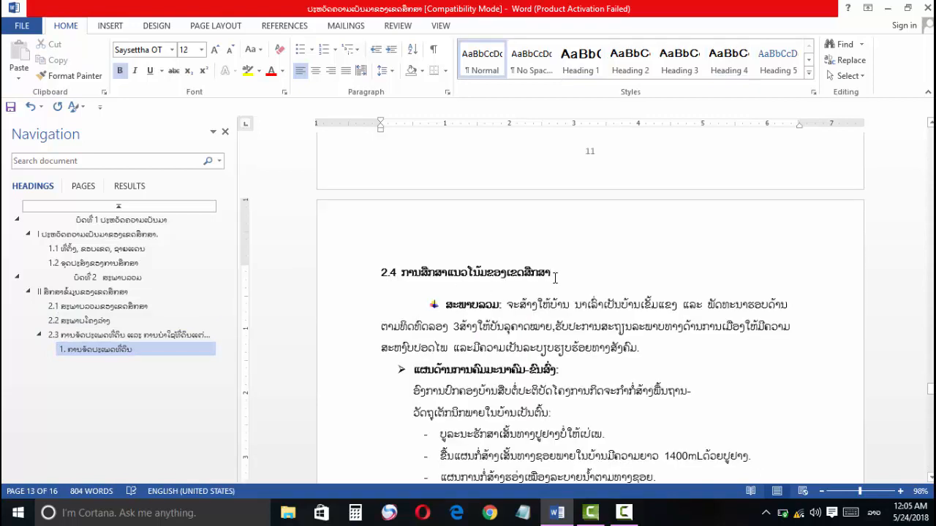
drag(549, 272, 379, 273)
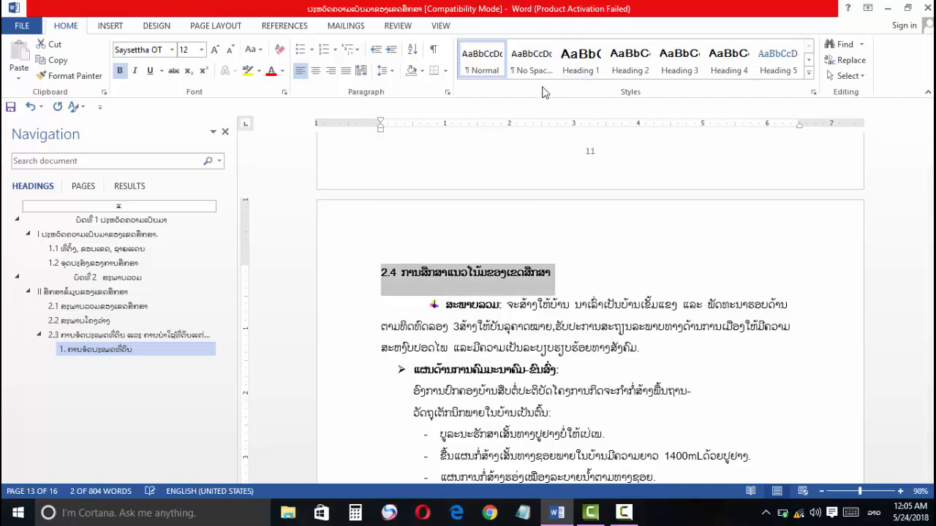
click(587, 65)
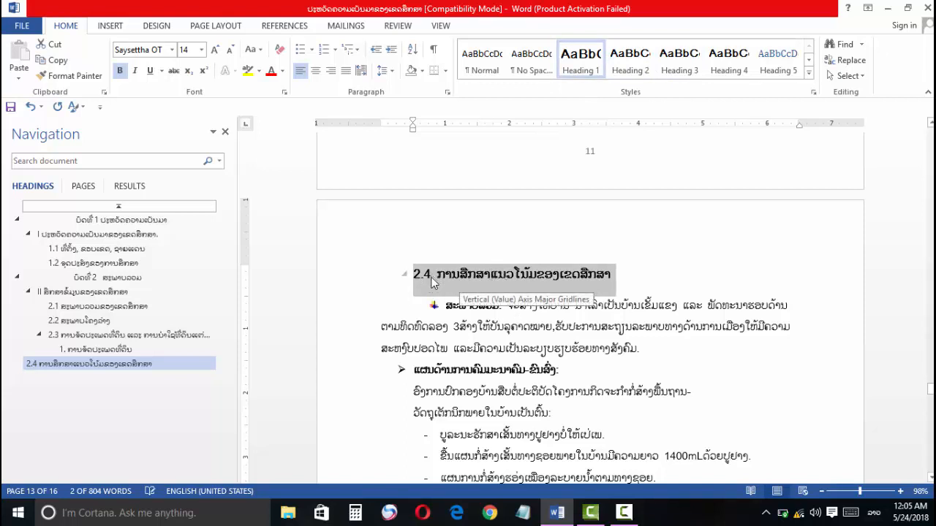
click(676, 65)
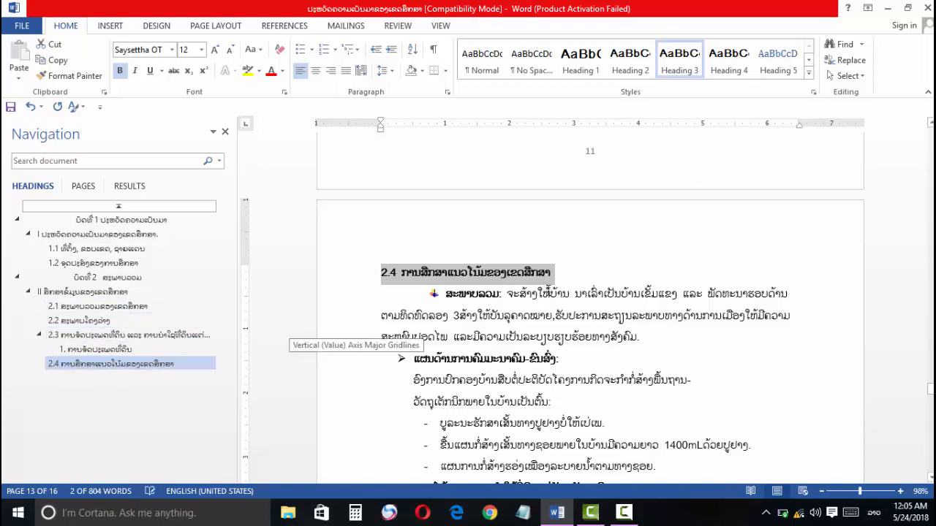
Step: Modify the Heading 3 style to use the Phetsarath OT font for Latin text, in bold with the Automatic font color
right_click(682, 58)
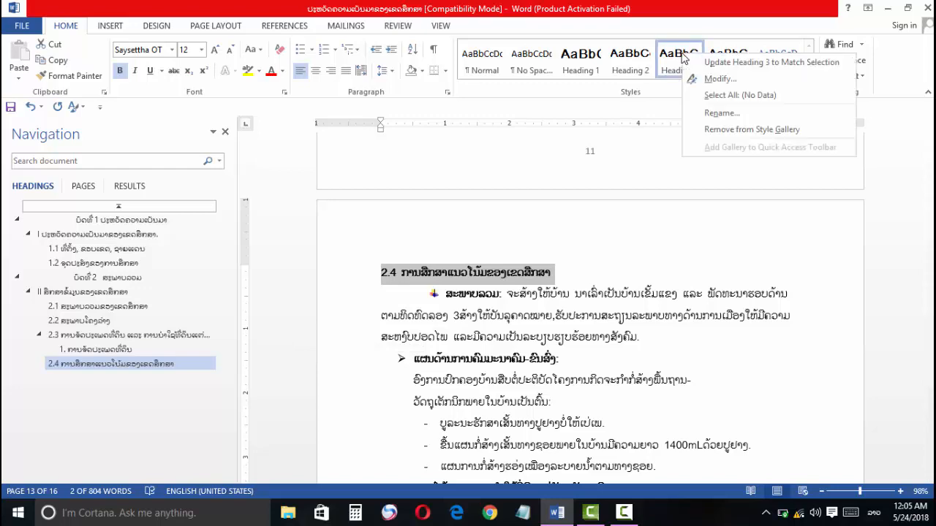
click(720, 78)
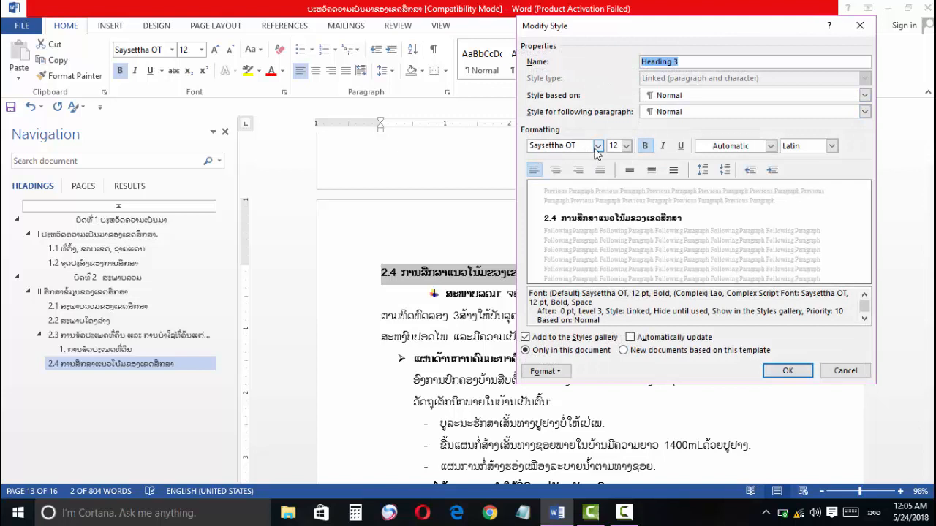
click(596, 145)
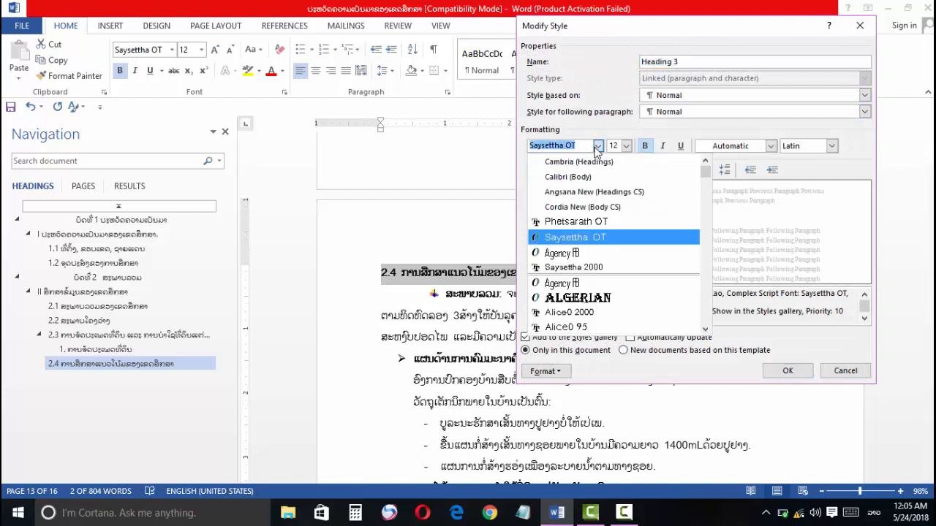
click(578, 222)
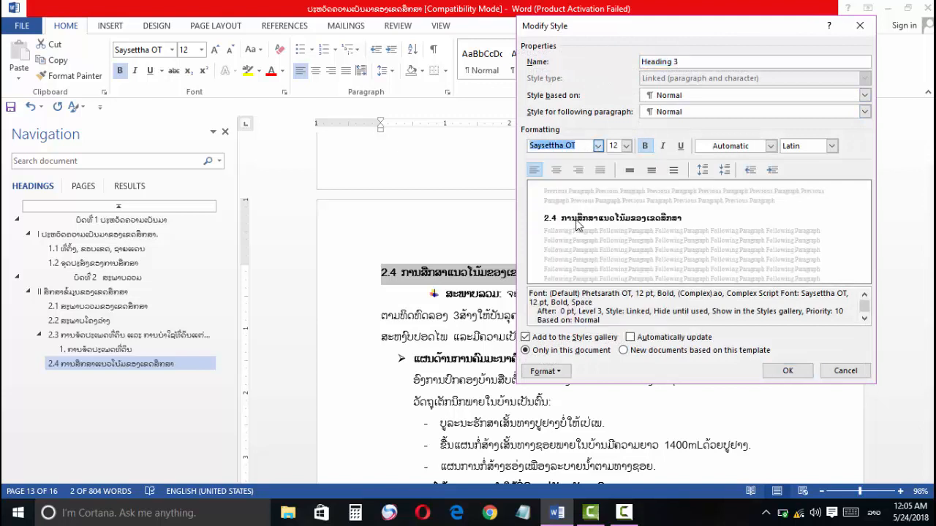
click(645, 146)
click(646, 146)
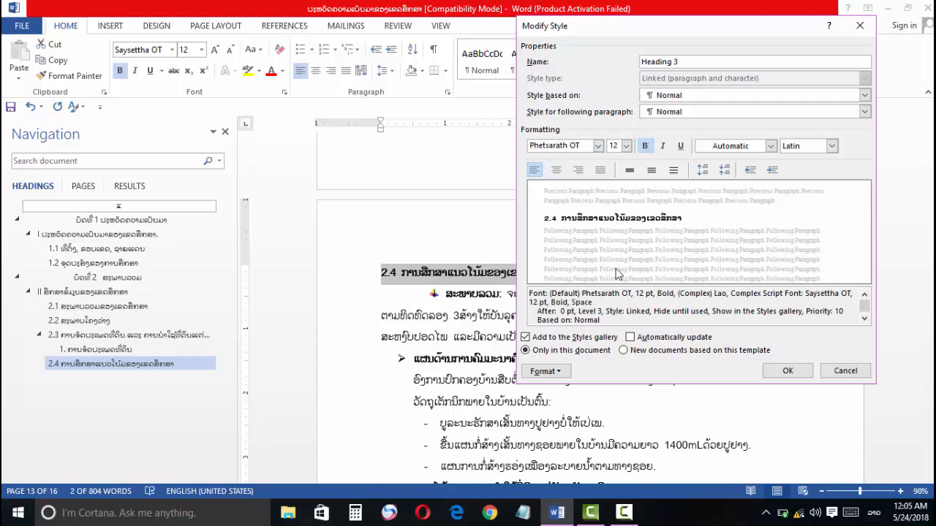
click(831, 147)
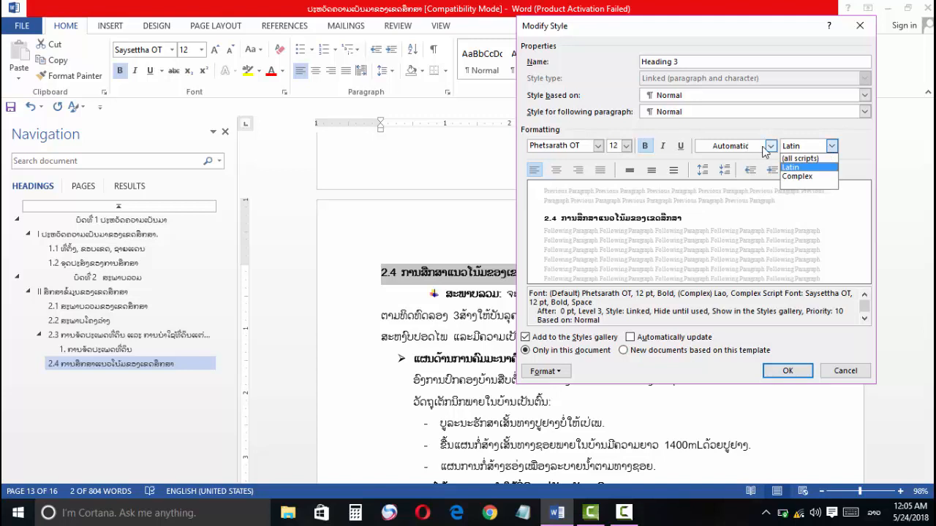
click(770, 146)
click(770, 146)
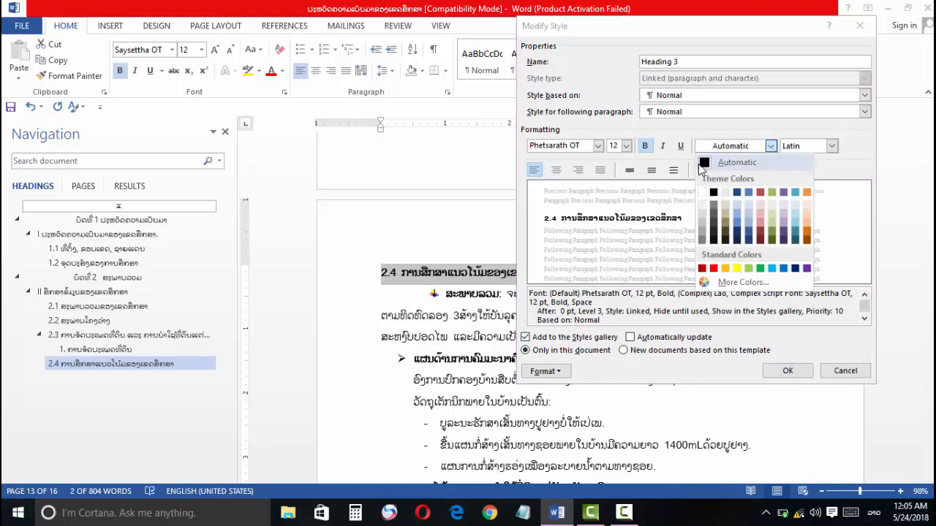
click(702, 166)
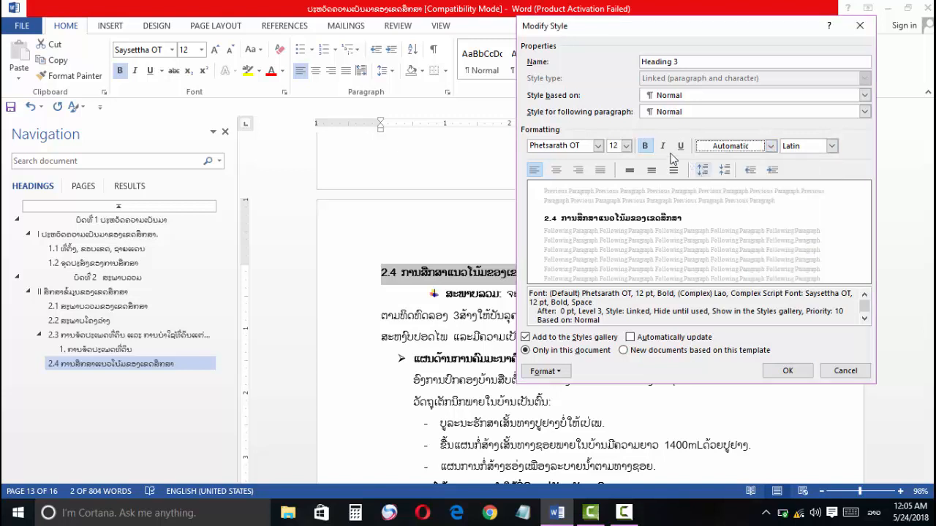
click(788, 371)
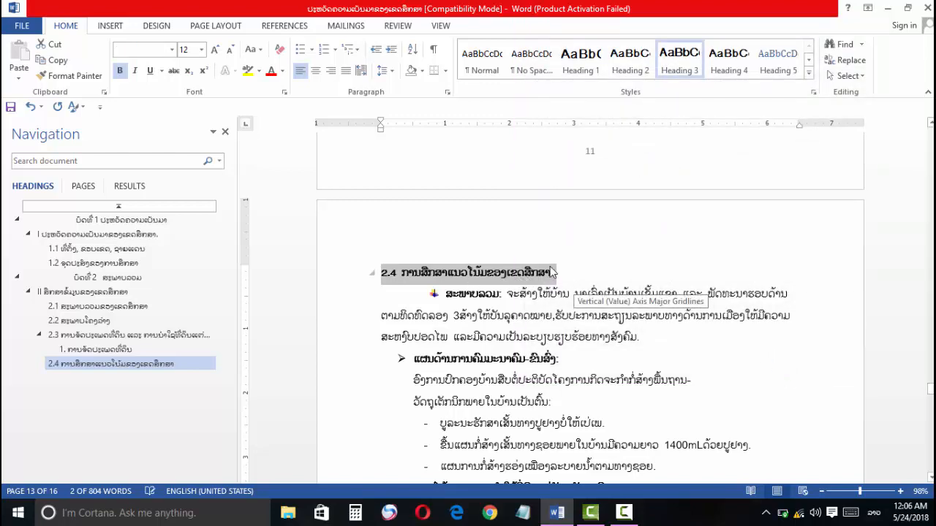
click(554, 272)
drag(553, 271, 466, 267)
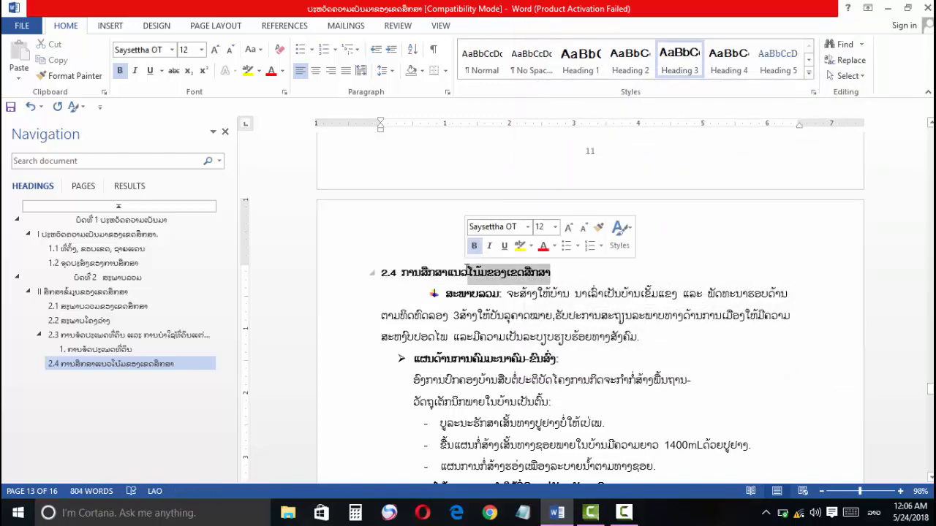
click(476, 274)
scroll(476, 274, down, 4)
scroll(461, 273, up, 14)
click(454, 272)
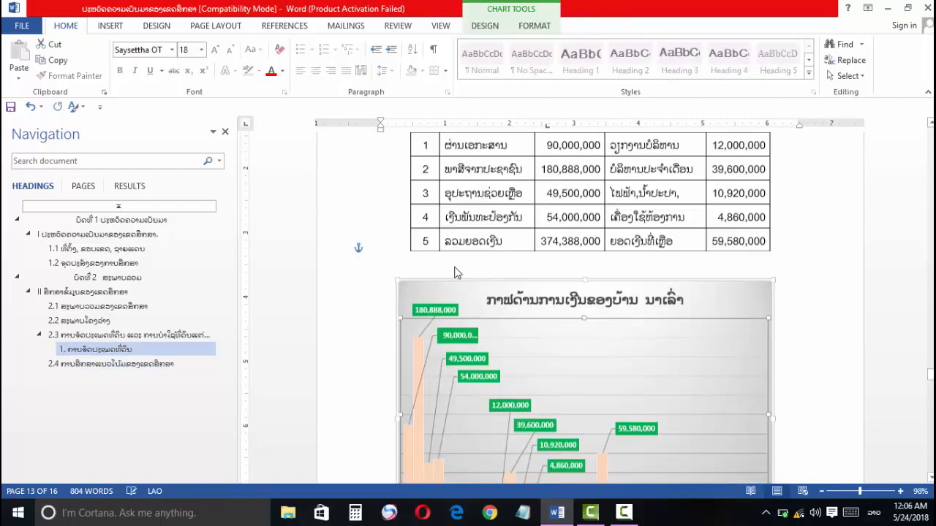
scroll(452, 269, down, 6)
scroll(451, 264, up, 3)
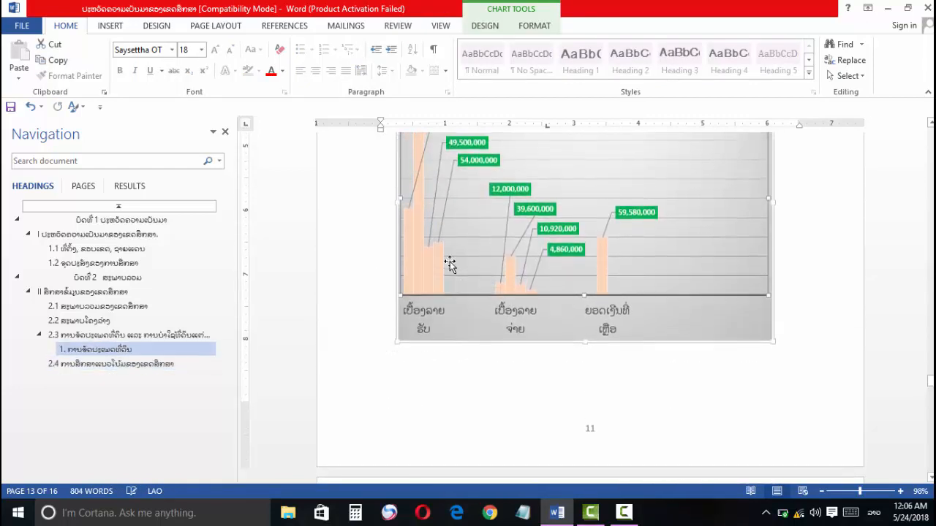
Step: Go to the chapter 1 title and the chapter 2 title through the document's heading outline to check the links
scroll(450, 263, up, 3)
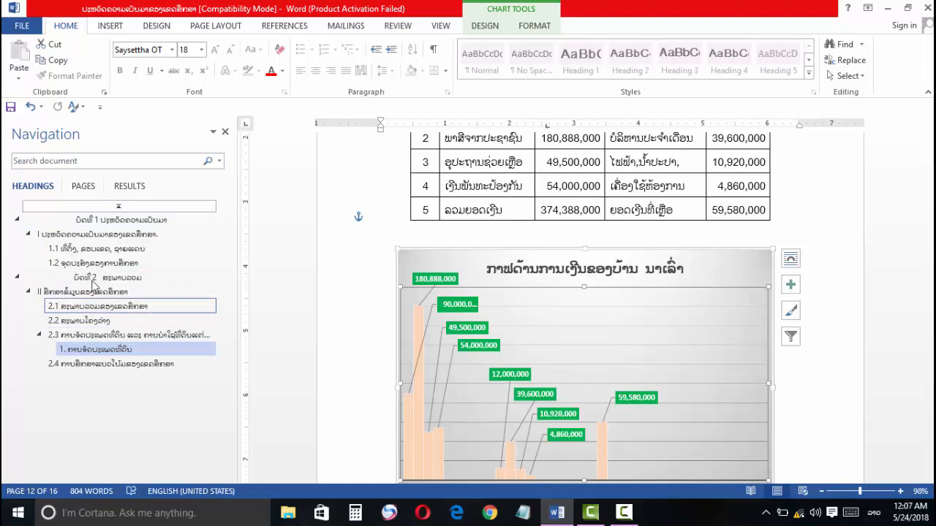
click(81, 222)
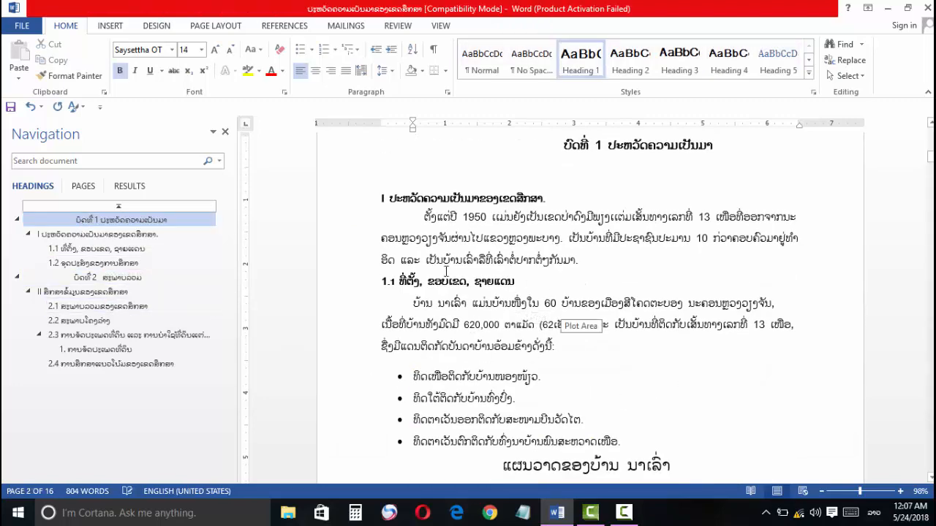
scroll(446, 272, up, 2)
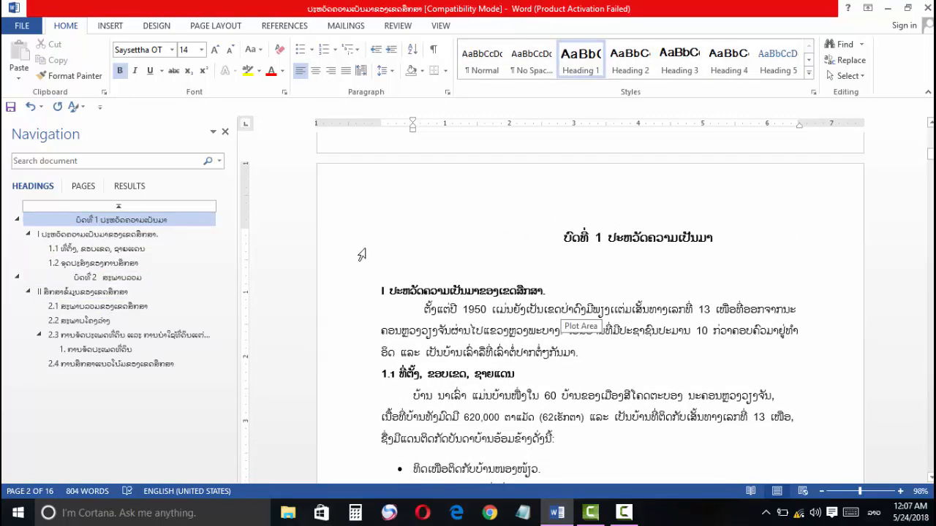
click(75, 282)
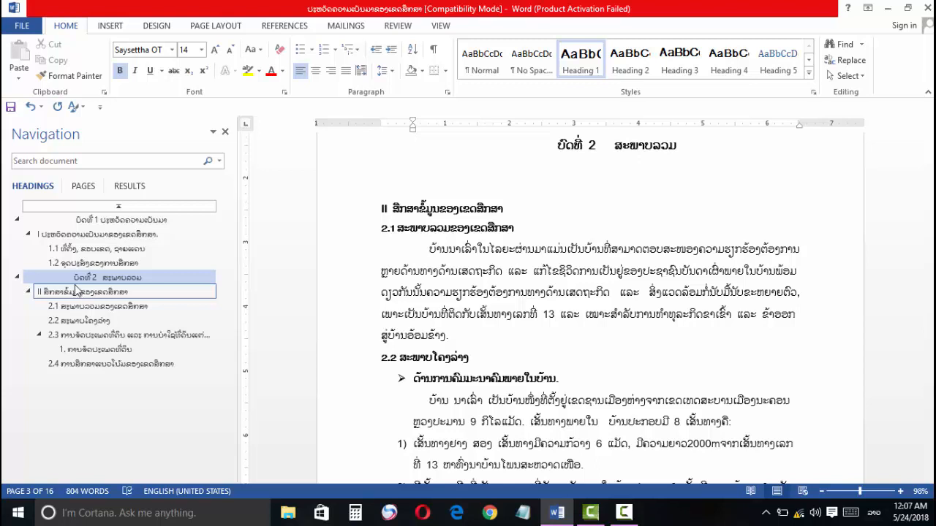
Step: Review the report's page thumbnails from the blank first page to the last page, checking the page order and numbers
click(82, 187)
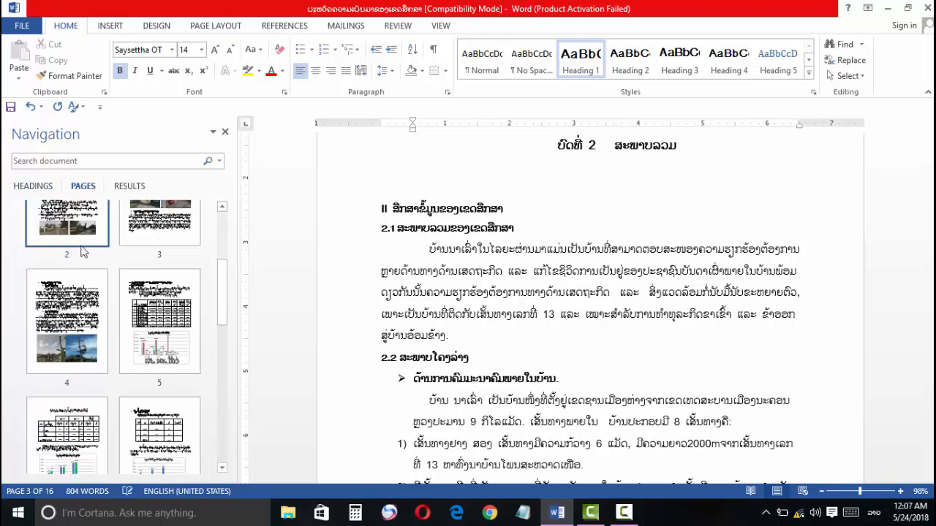
scroll(135, 277, down, 1)
scroll(139, 280, down, 3)
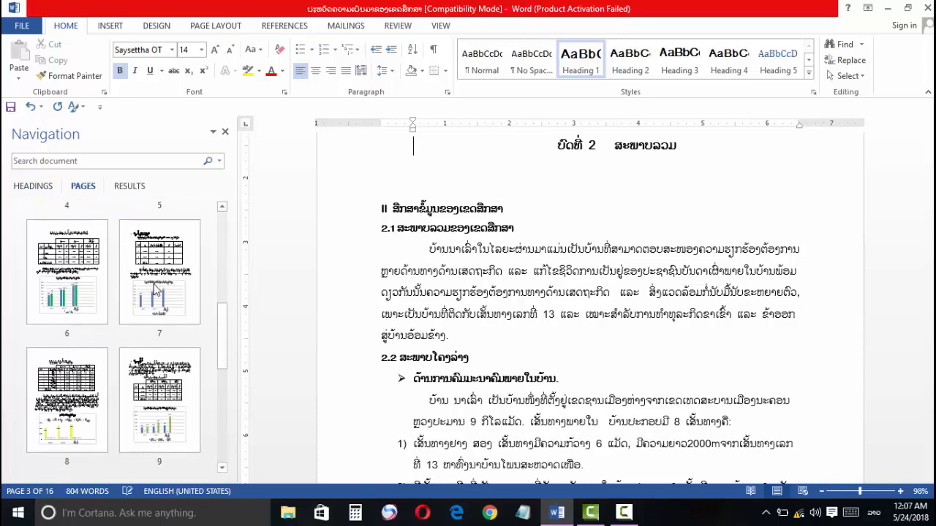
scroll(111, 272, up, 4)
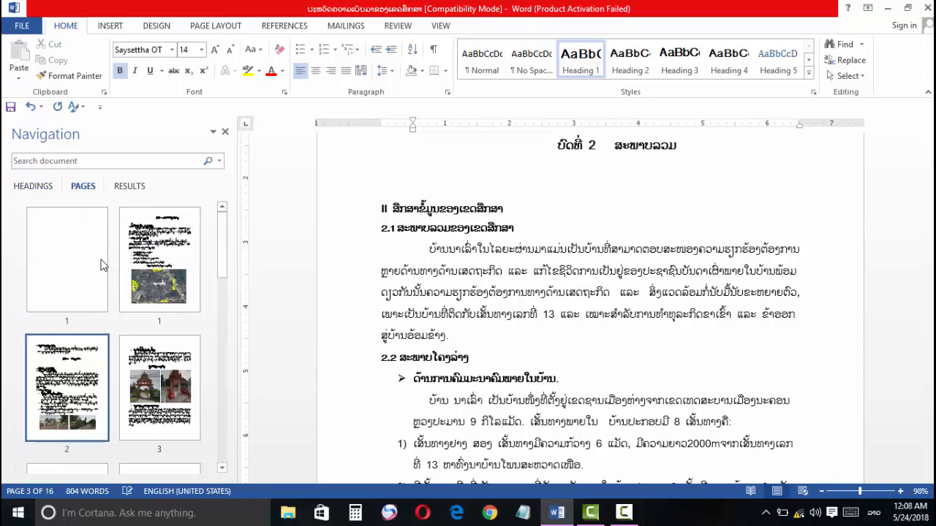
scroll(71, 270, down, 7)
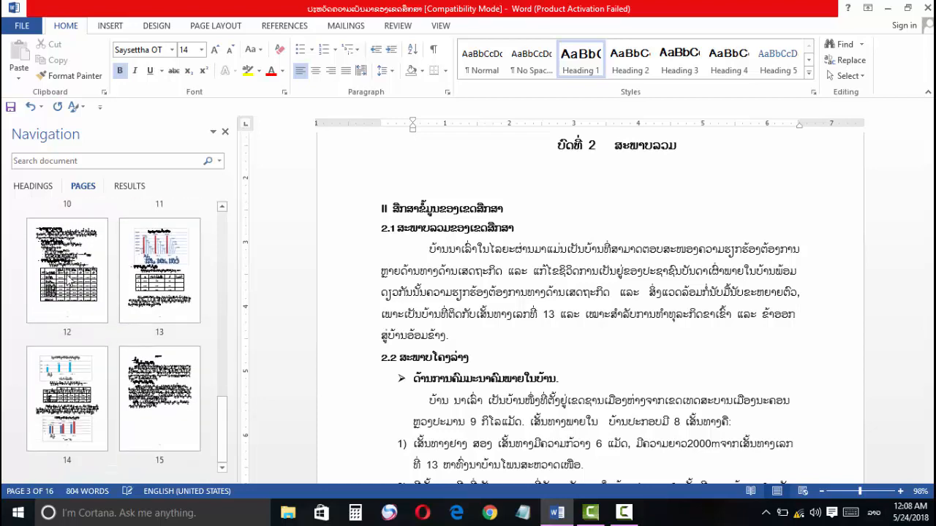
scroll(67, 282, up, 4)
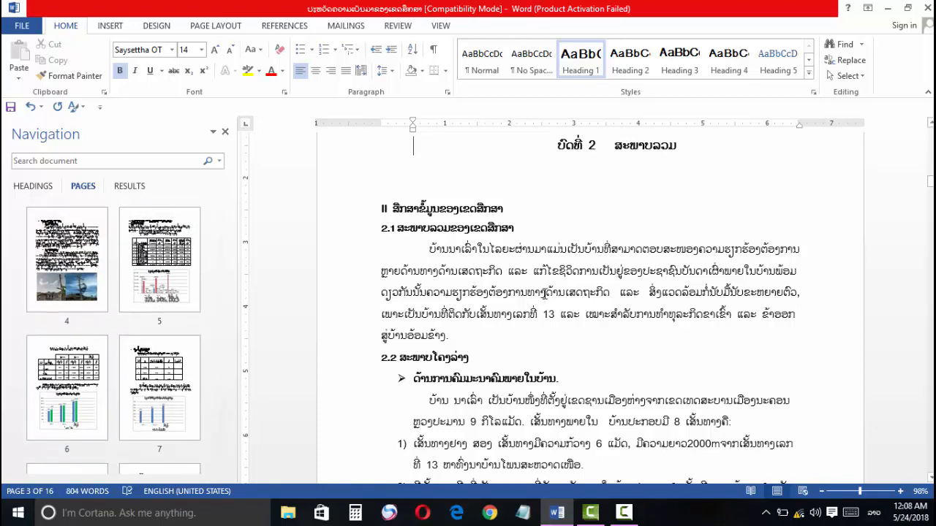
scroll(543, 292, down, 1)
click(543, 293)
scroll(543, 292, down, 8)
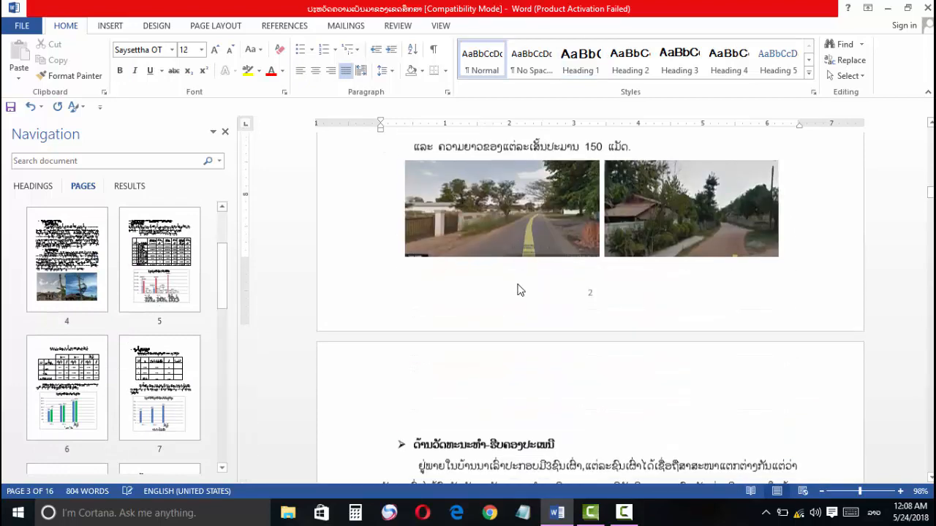
scroll(511, 288, up, 3)
scroll(128, 288, up, 2)
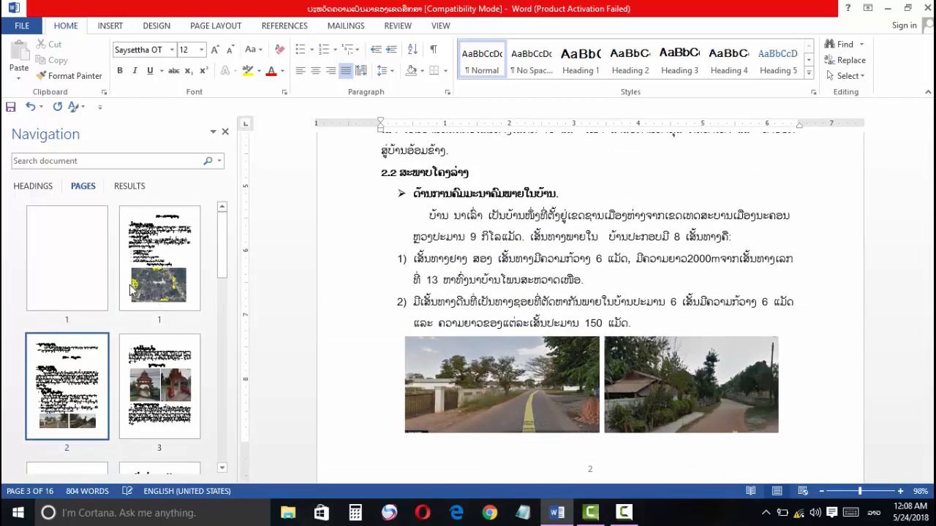
scroll(128, 288, down, 6)
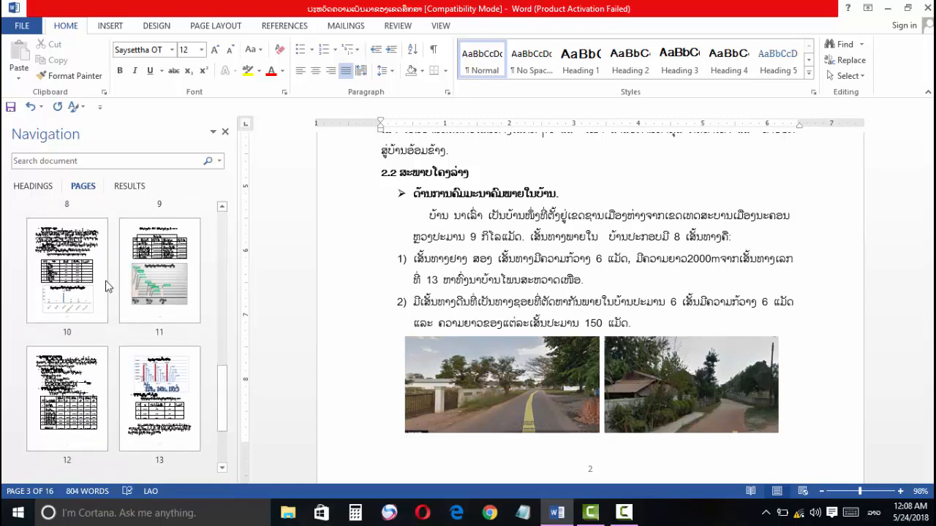
scroll(108, 286, up, 6)
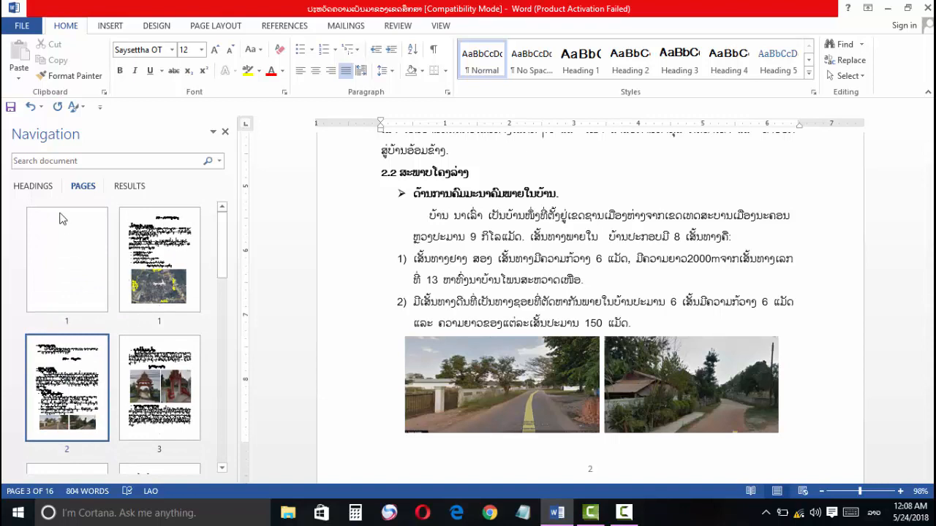
Step: Insert a custom table of contents on the blank first page with four levels and a dotted tab leader
click(42, 189)
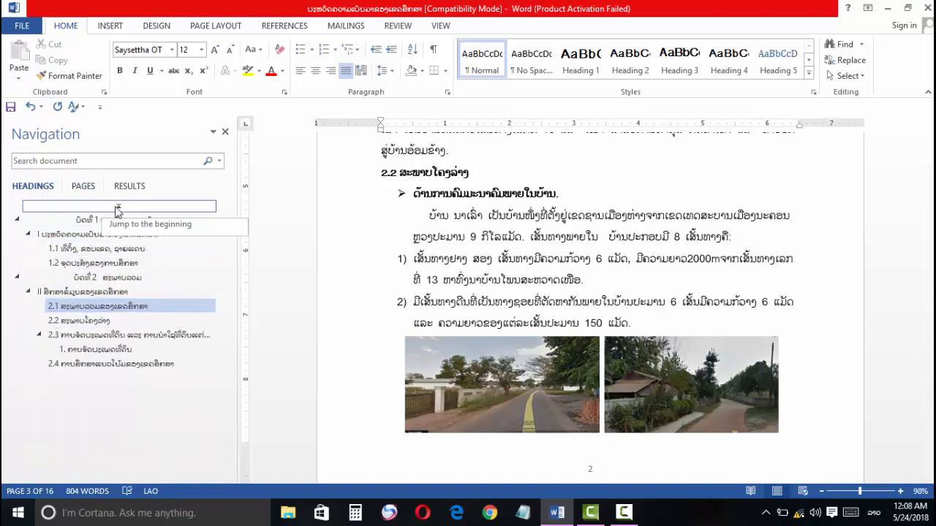
click(117, 208)
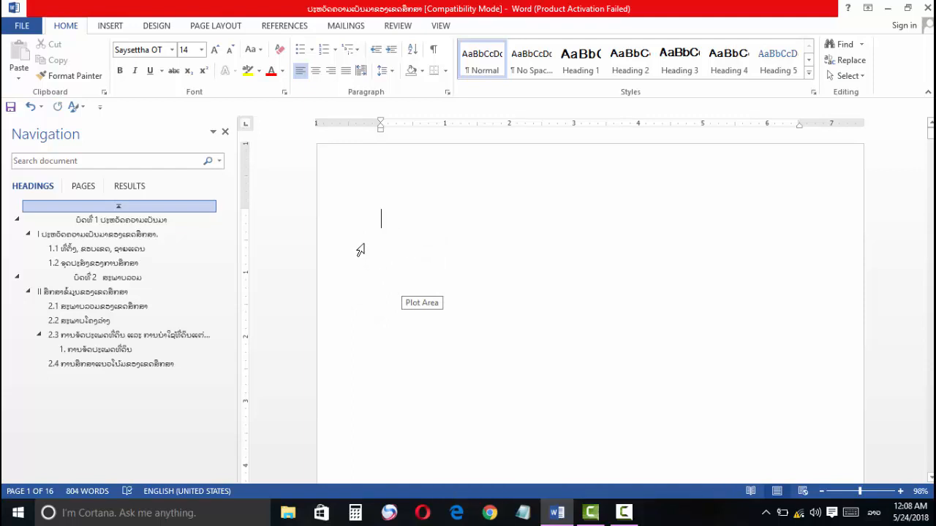
click(285, 27)
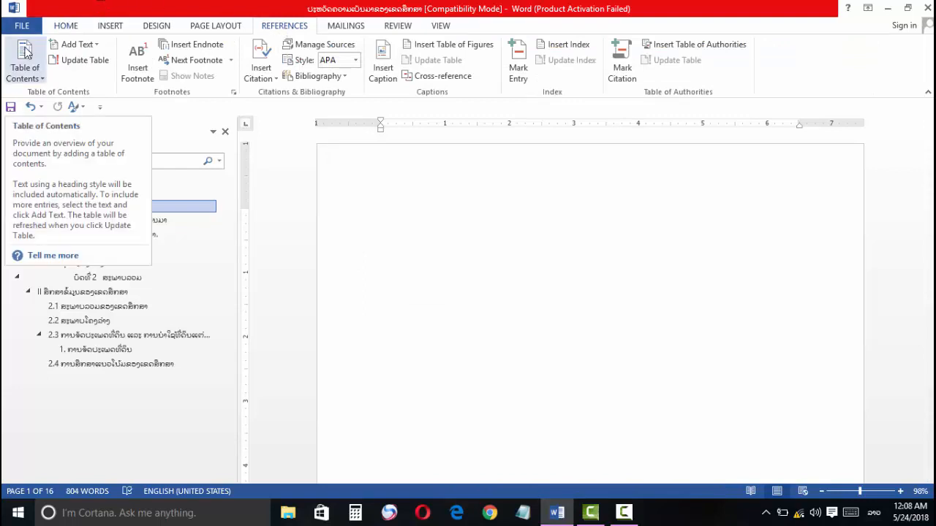
click(25, 52)
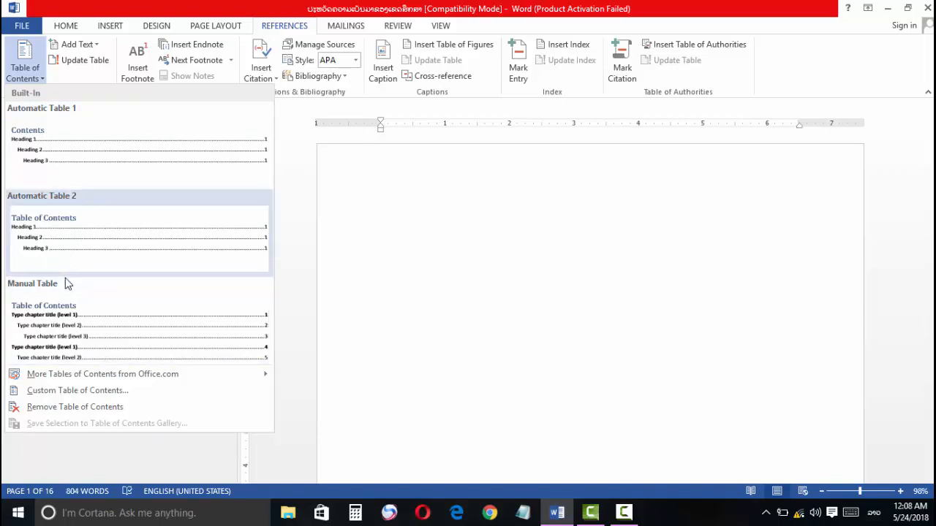
click(54, 395)
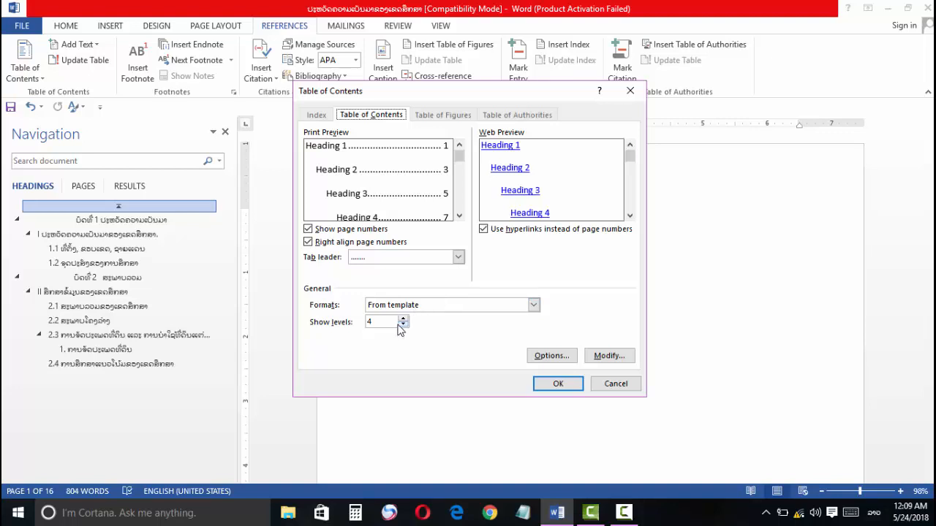
drag(377, 322, 360, 322)
click(457, 257)
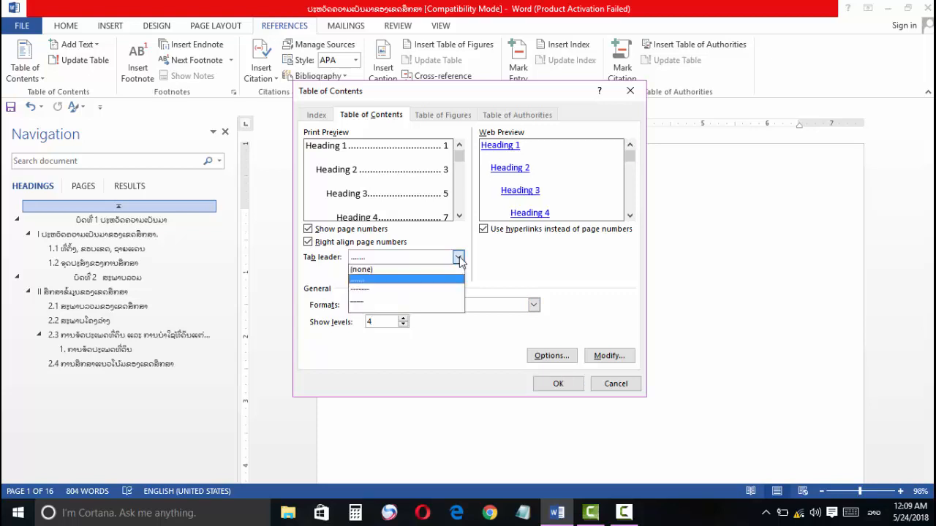
click(362, 279)
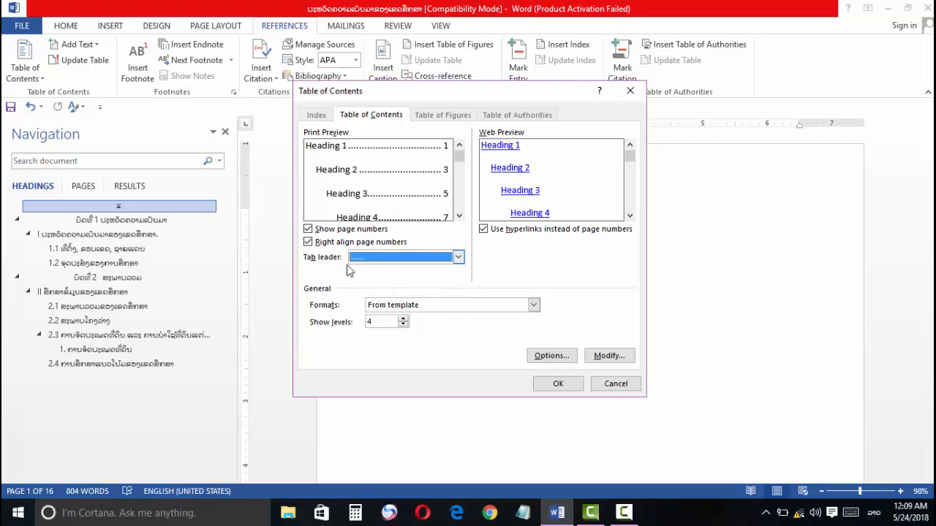
click(555, 384)
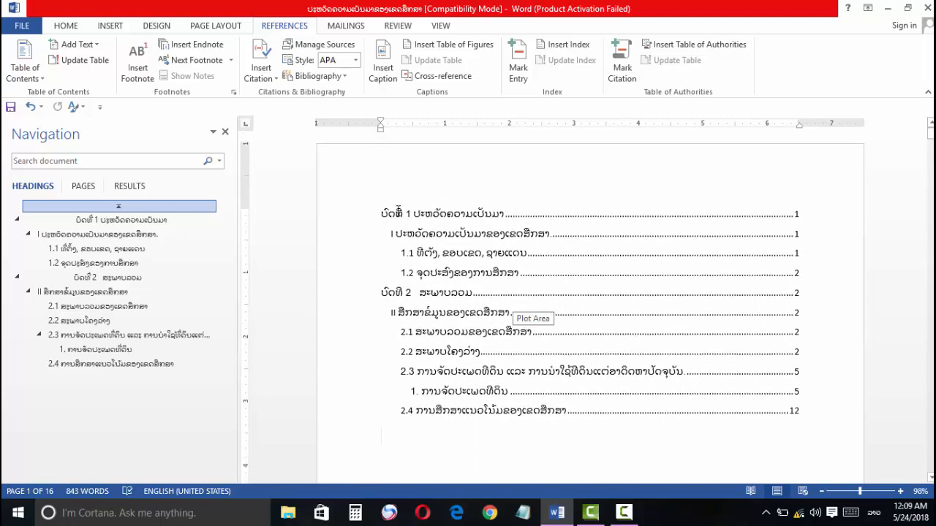
Step: Set all entries of the table of contents to the Phetsarath OT font at size 12
drag(383, 214, 553, 421)
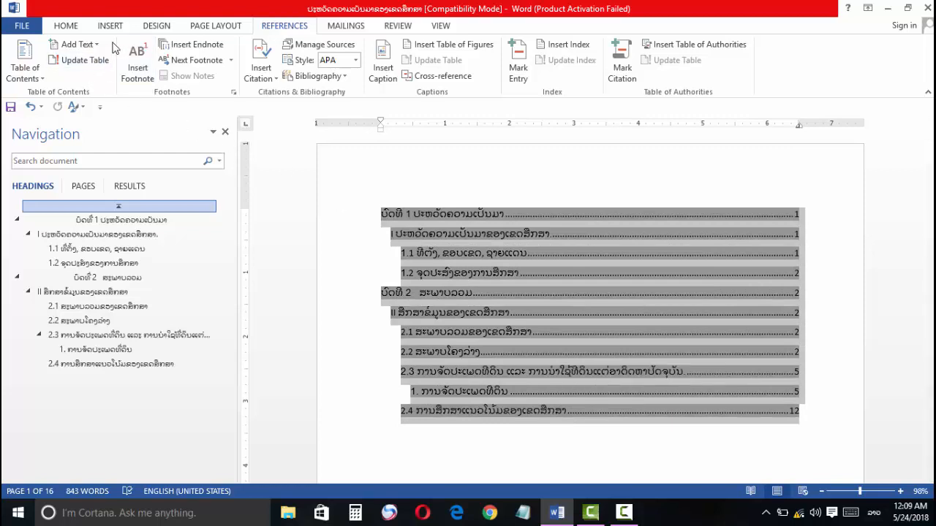
click(67, 27)
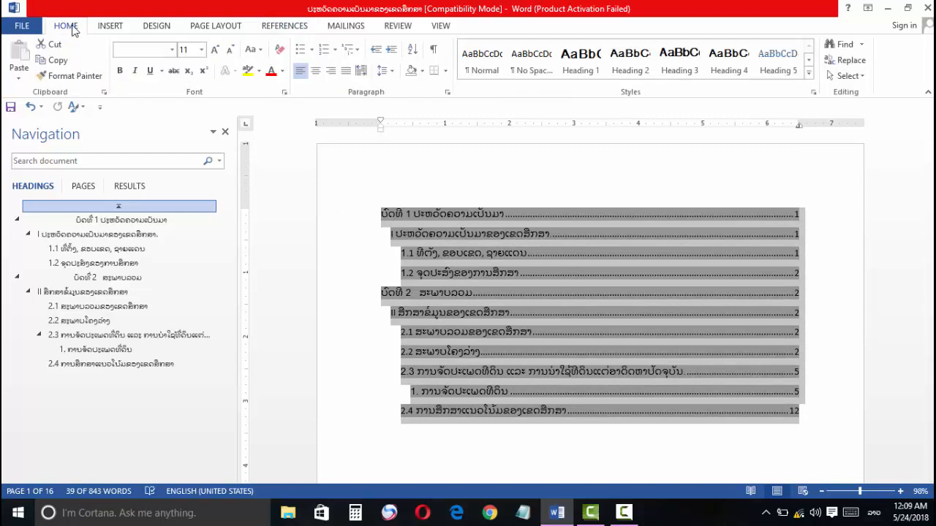
click(172, 49)
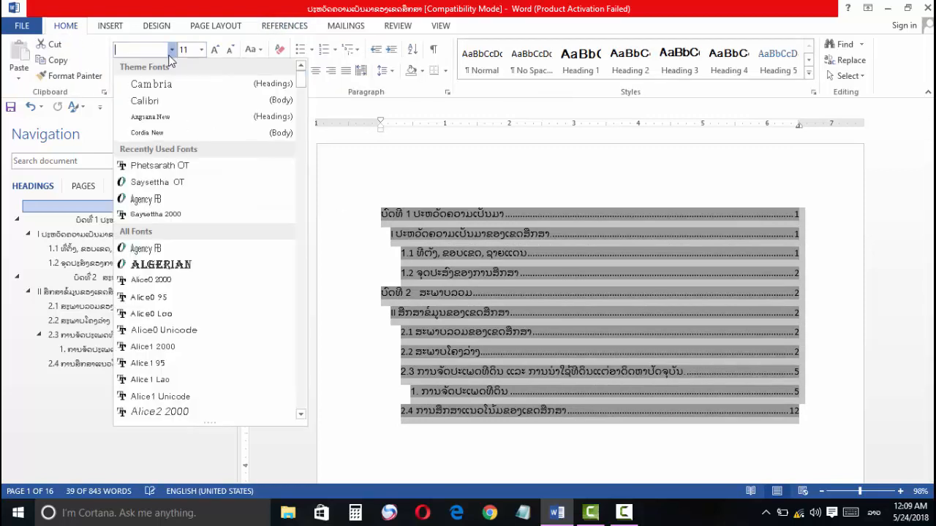
click(162, 168)
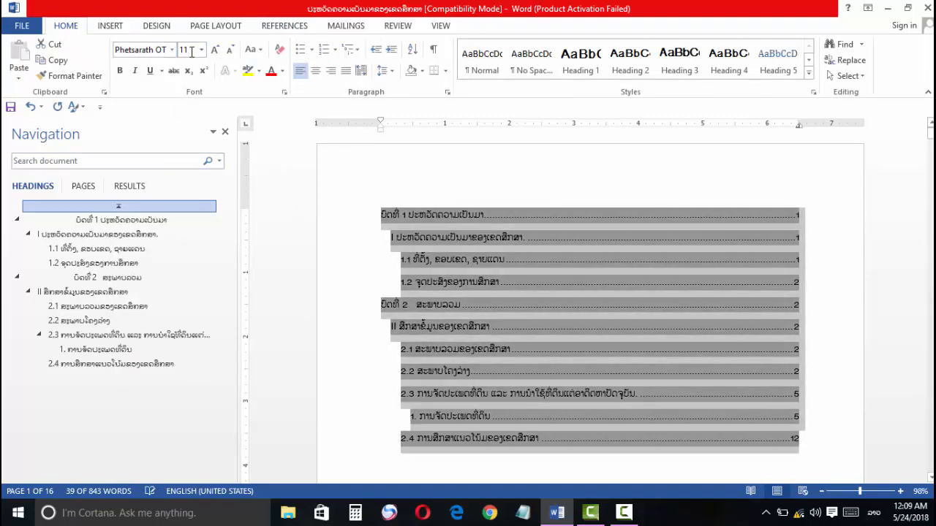
click(201, 50)
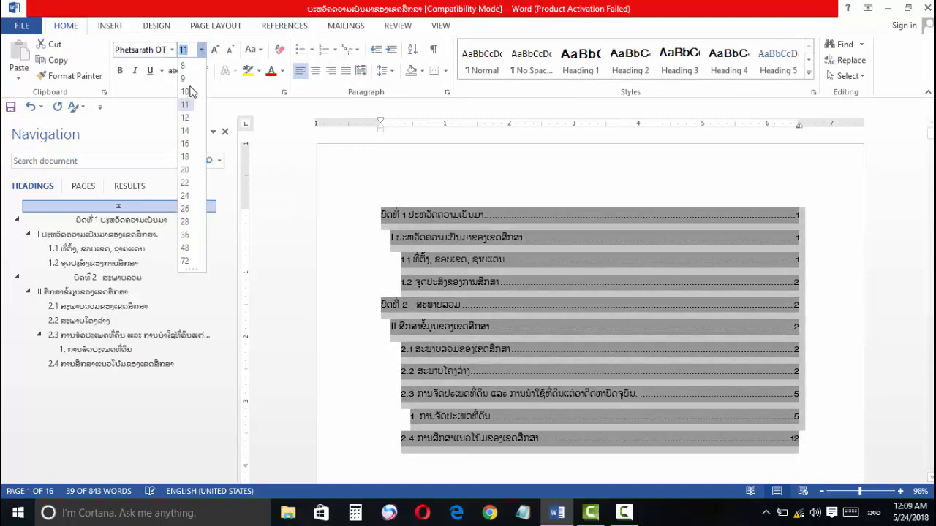
click(185, 118)
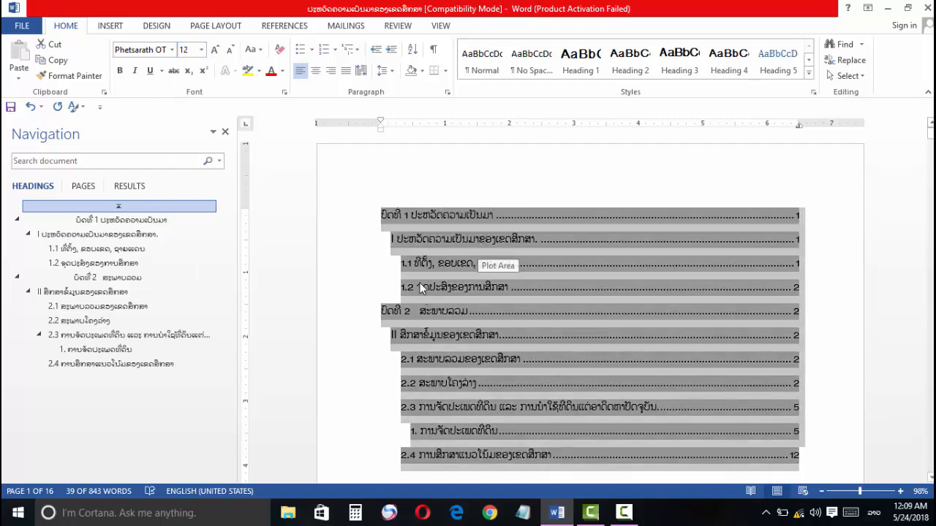
click(414, 261)
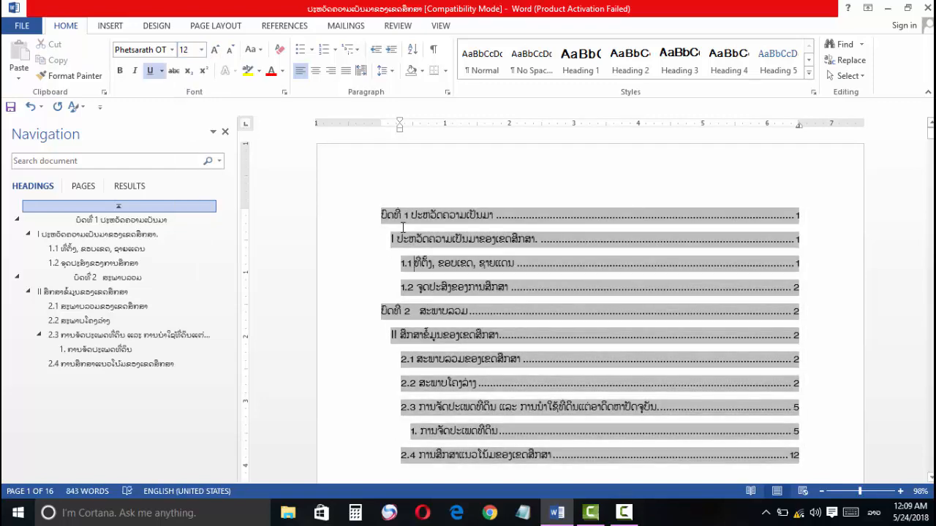
Step: Add blank lines above the table of contents and enter the centered title ສາລະບານ at the head of the page
click(382, 215)
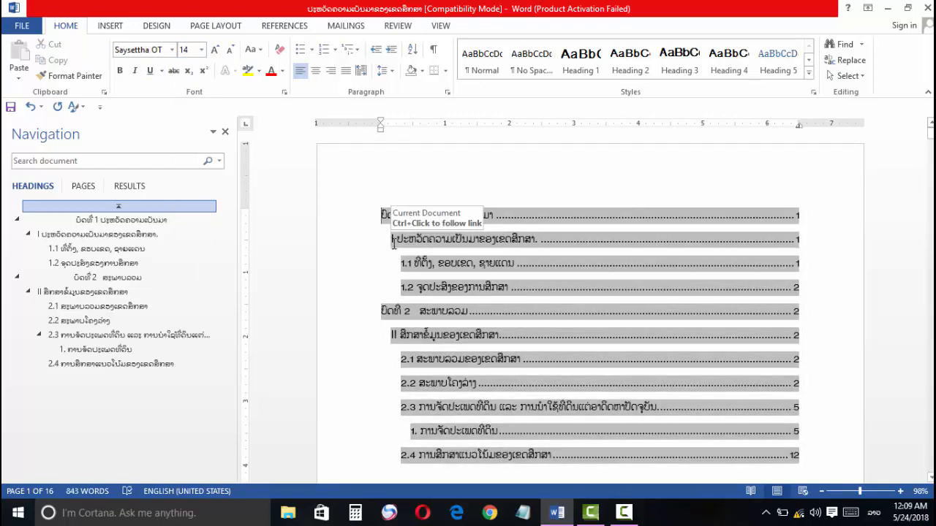
key(Return)
key(Return)
key(Return)
click(419, 218)
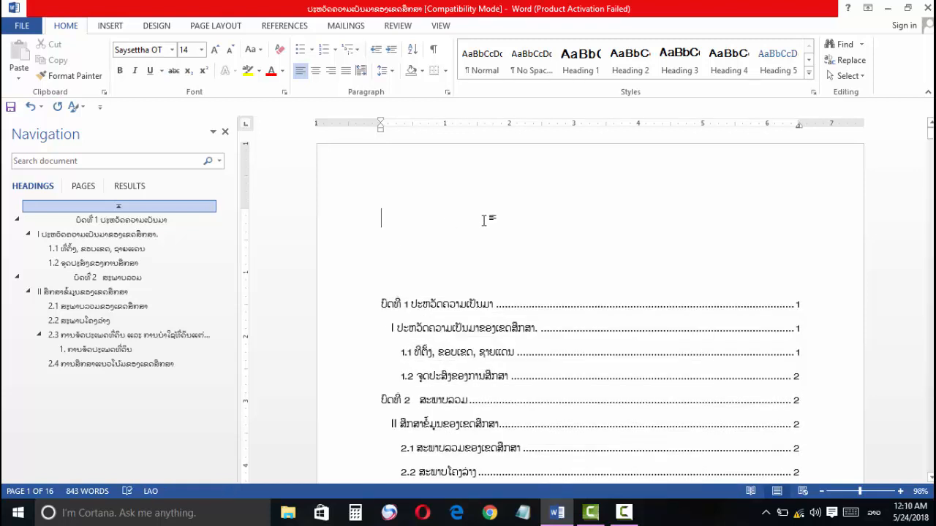
key(Delete)
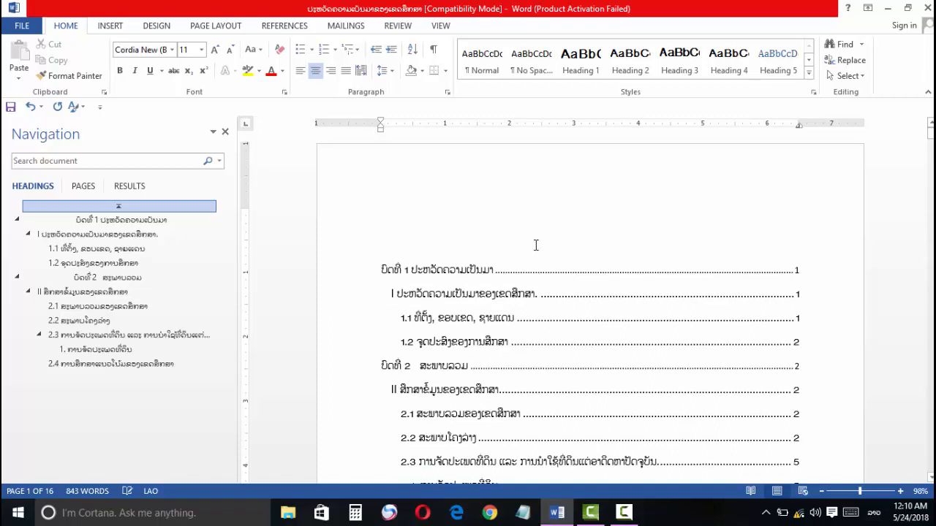
text(ສາ)
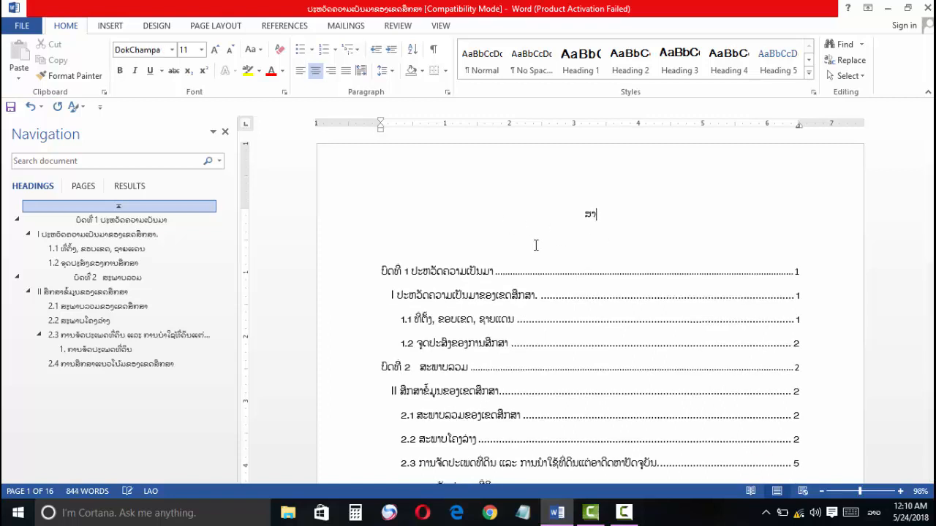
text(ລະບານ)
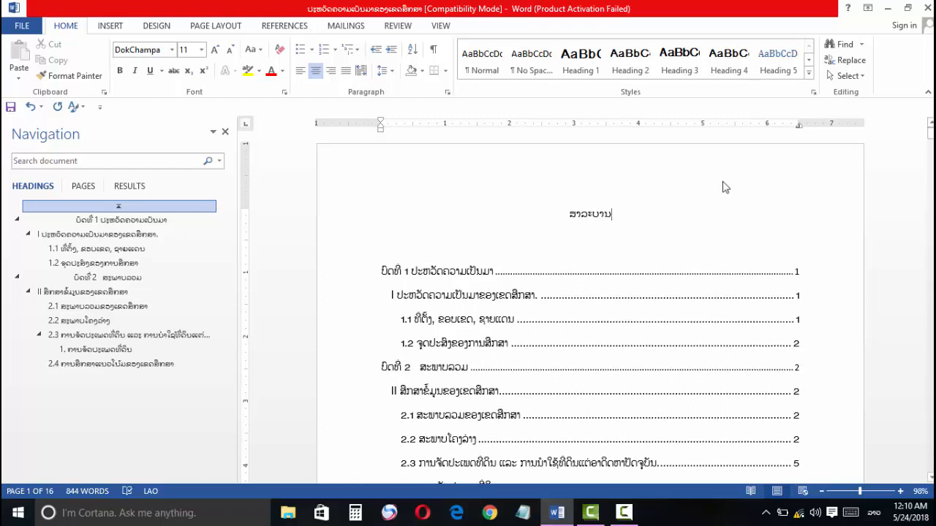
Step: Format the title ສາລະບານ in bold Phetsarath OT at size 16
drag(639, 214, 560, 214)
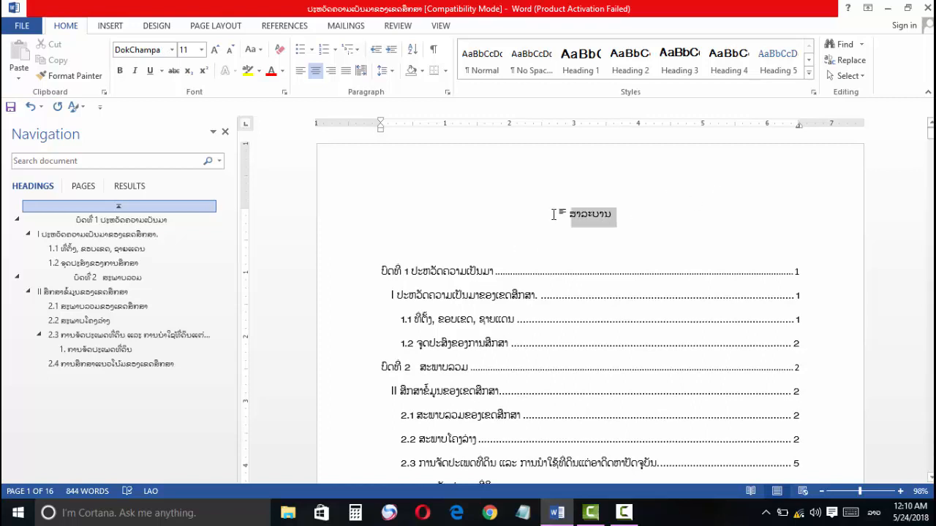
click(172, 50)
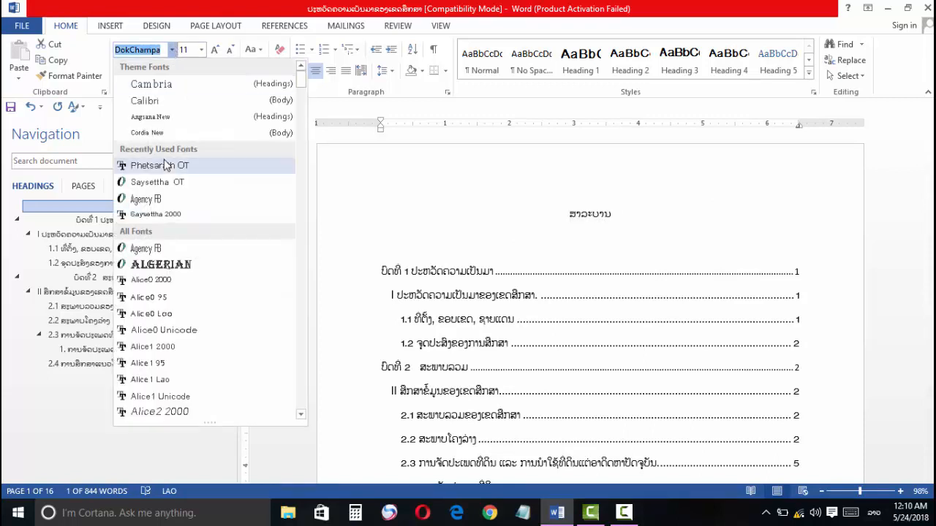
click(168, 215)
click(201, 49)
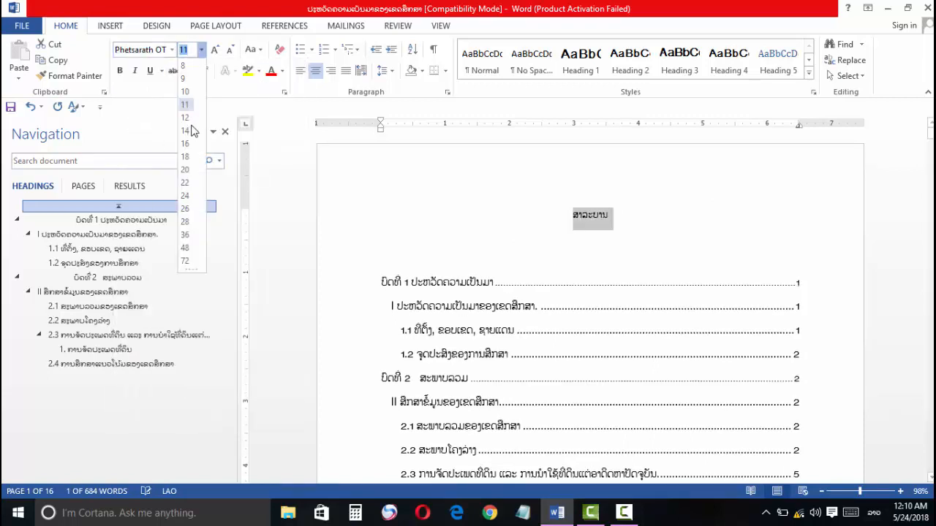
click(185, 145)
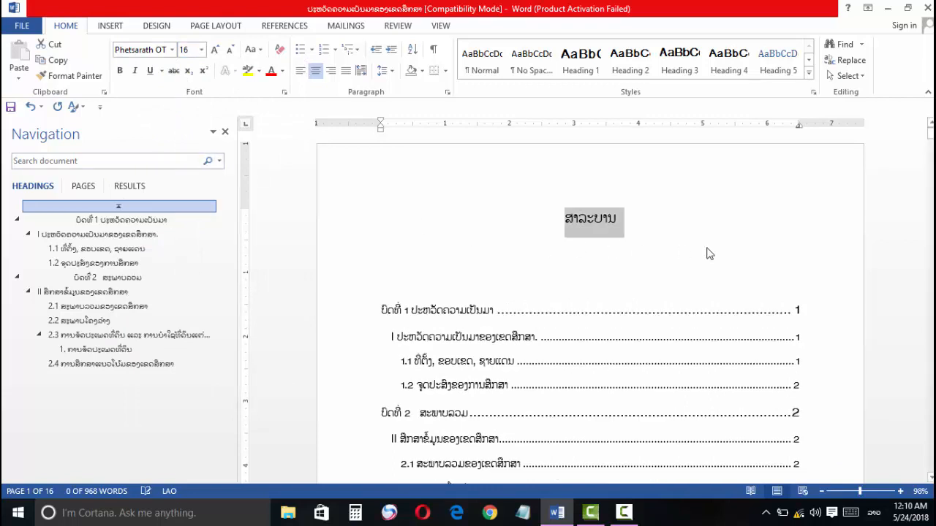
key(ctrl+b)
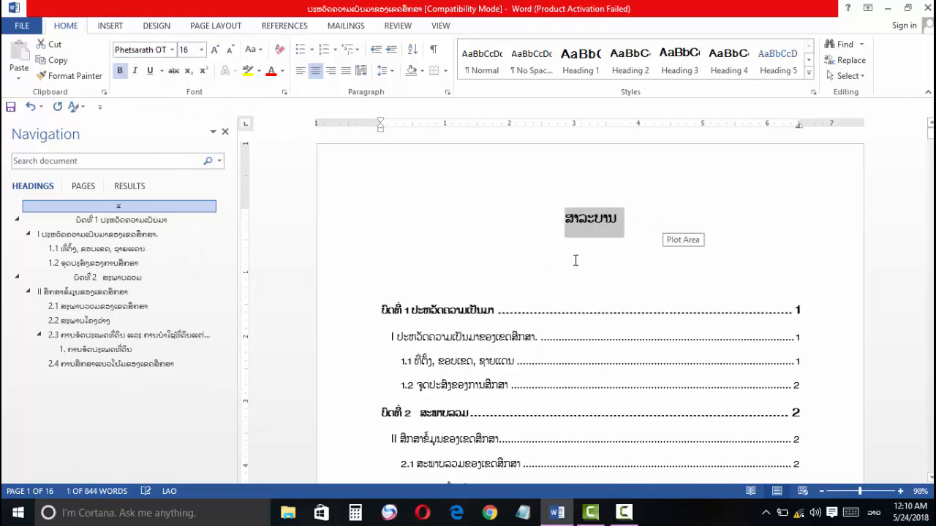
Step: Remove the blank lines between the title ສາລະບານ and the first entry of the table of contents
click(545, 271)
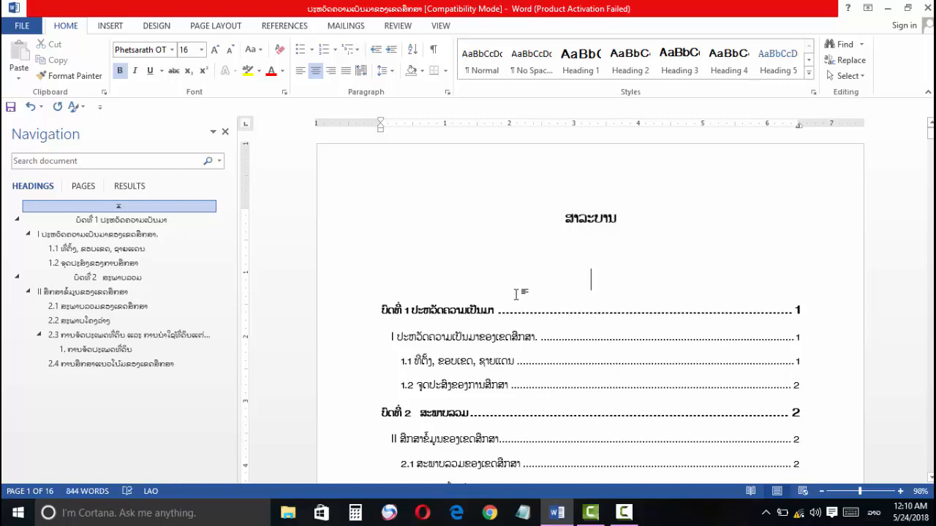
double_click(515, 291)
key(BackSpace)
key(BackSpace)
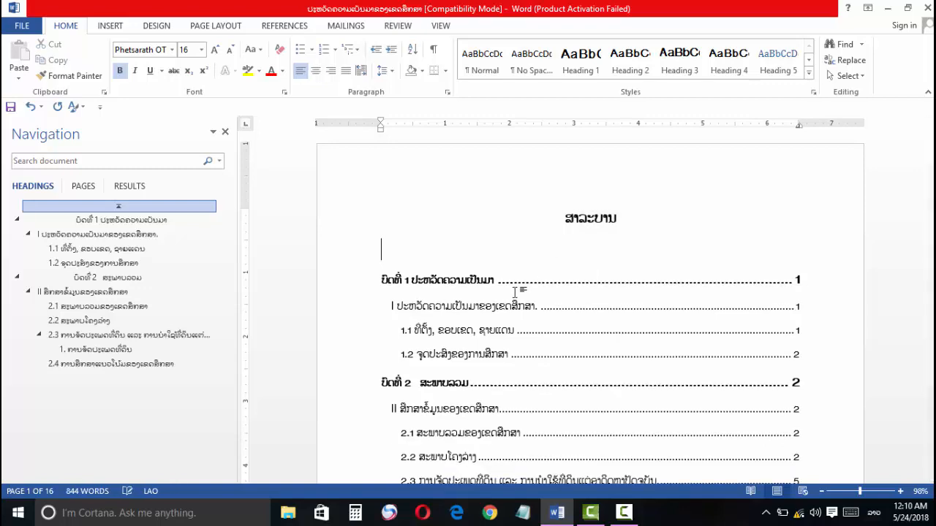
scroll(500, 323, down, 3)
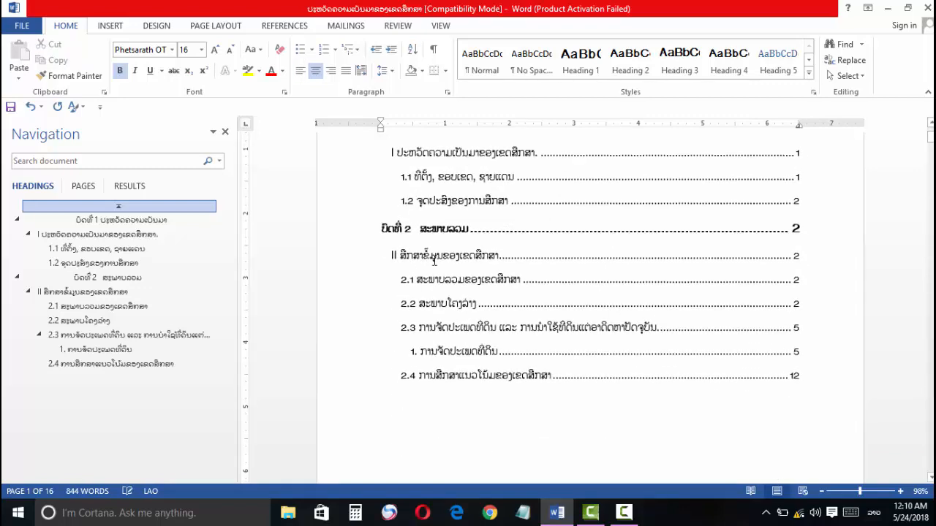
scroll(410, 253, up, 2)
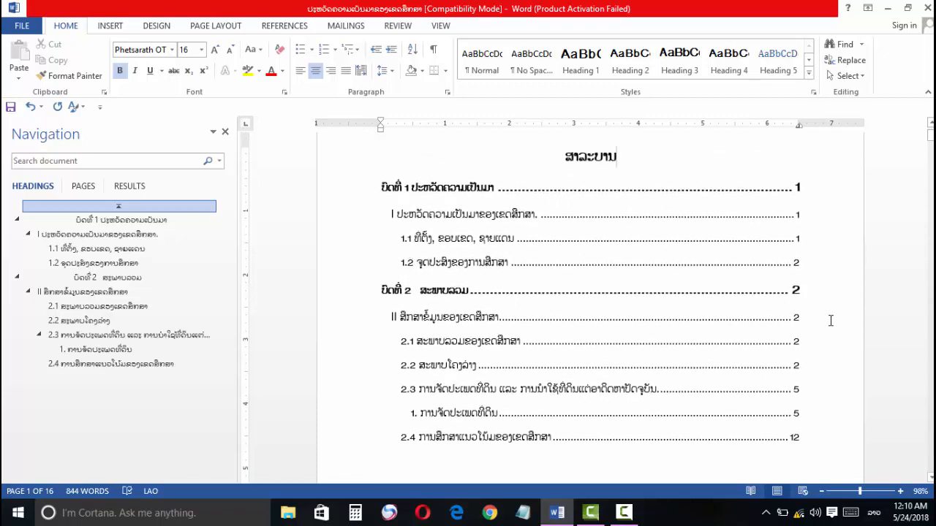
Step: Select all table of contents entries below the title and toggle bold formatting on them twice
click(810, 292)
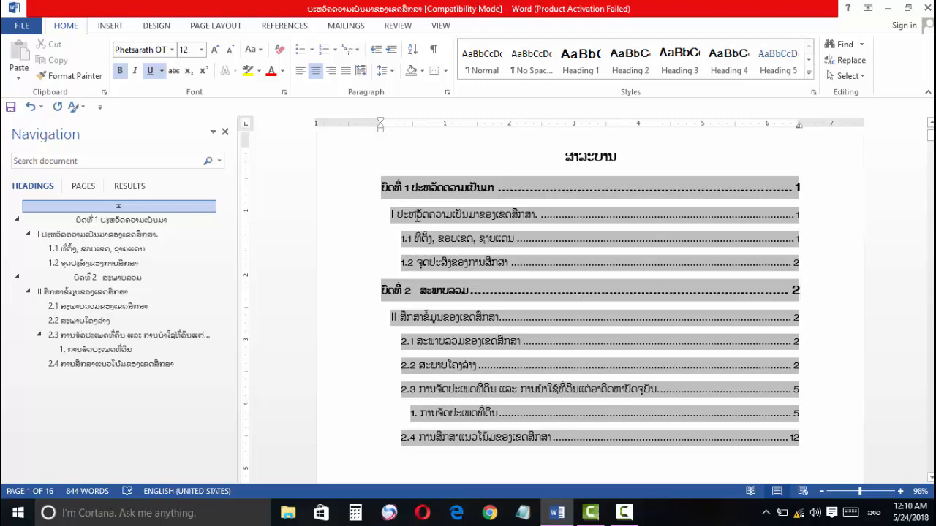
click(377, 188)
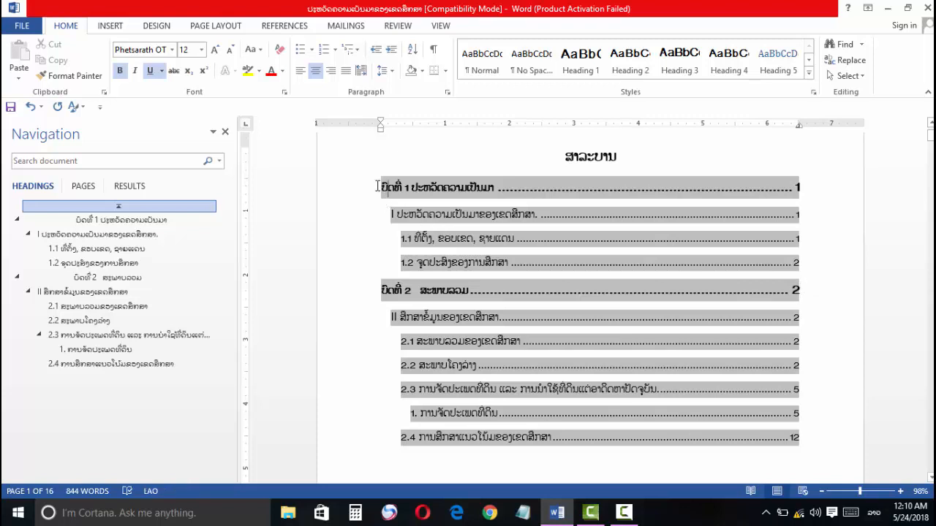
drag(377, 188, 700, 442)
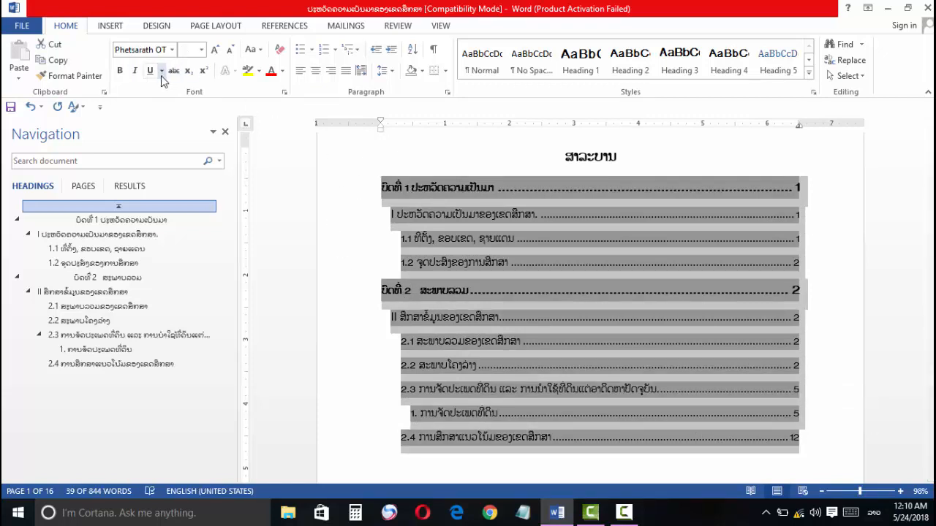
click(119, 75)
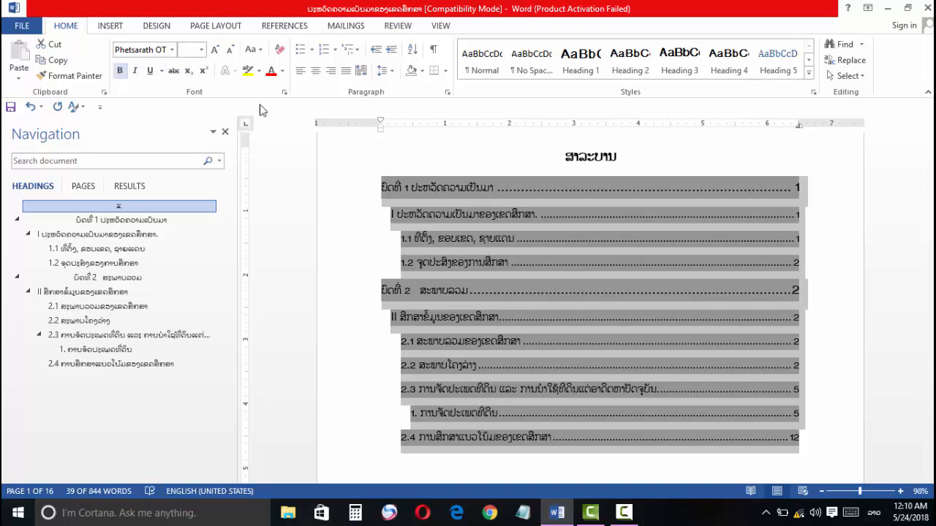
click(120, 73)
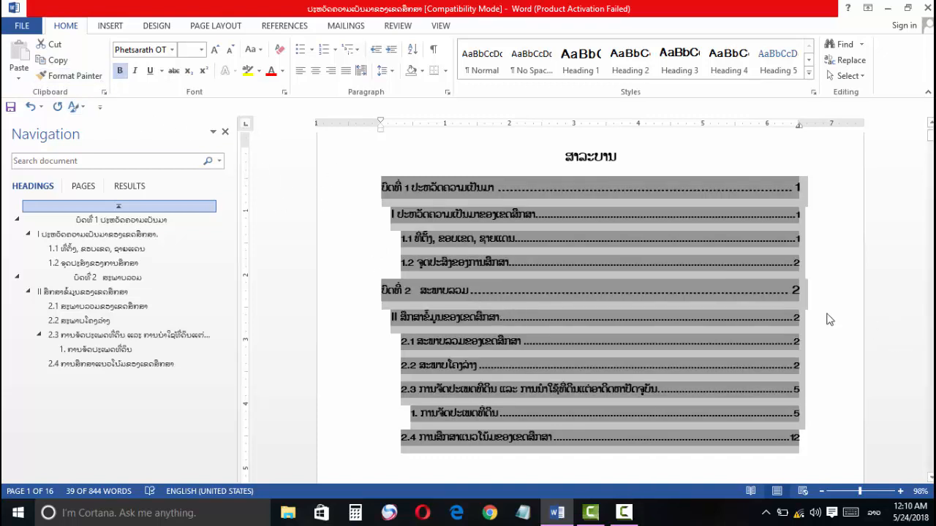
click(736, 312)
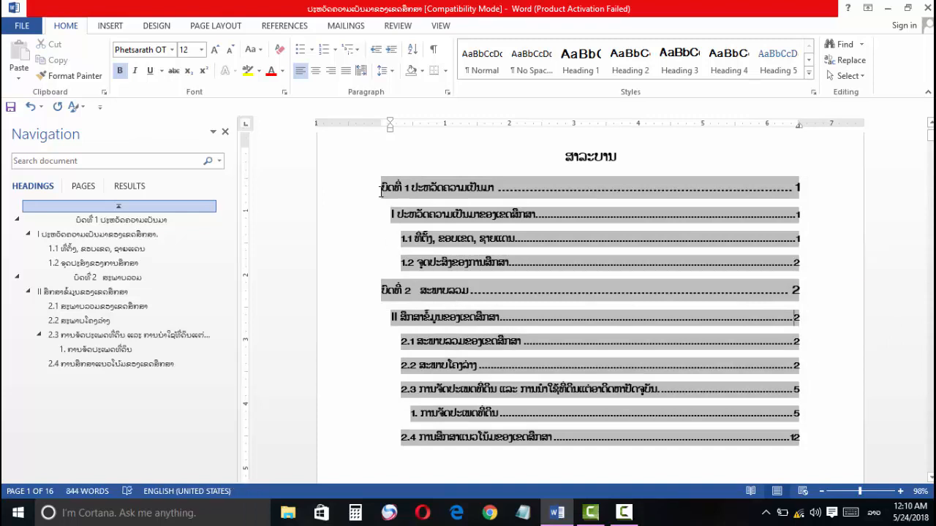
Step: Select all table of contents entries below the title and remove their bold formatting
drag(502, 215, 725, 443)
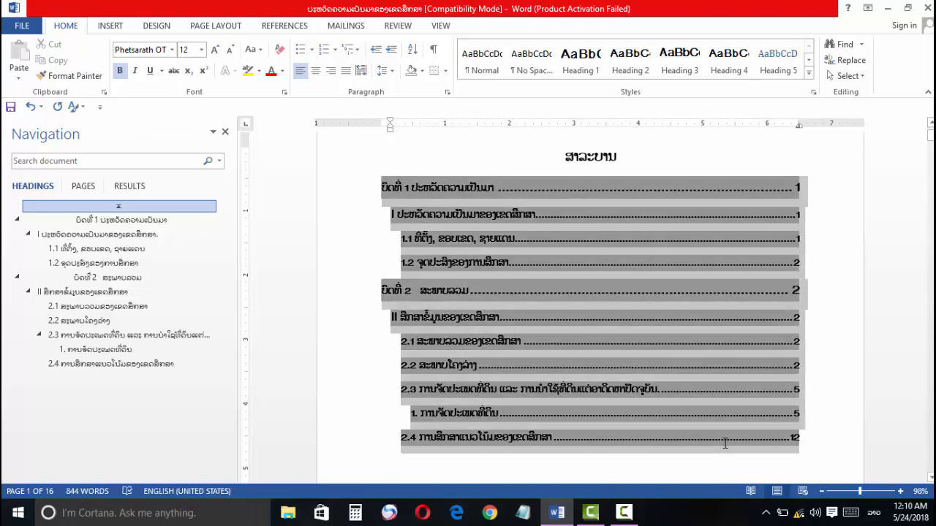
click(119, 70)
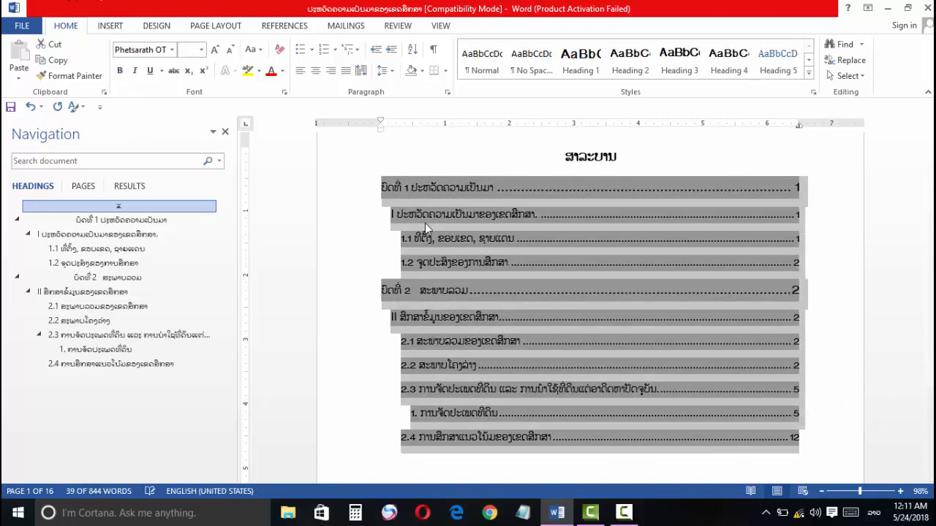
click(468, 240)
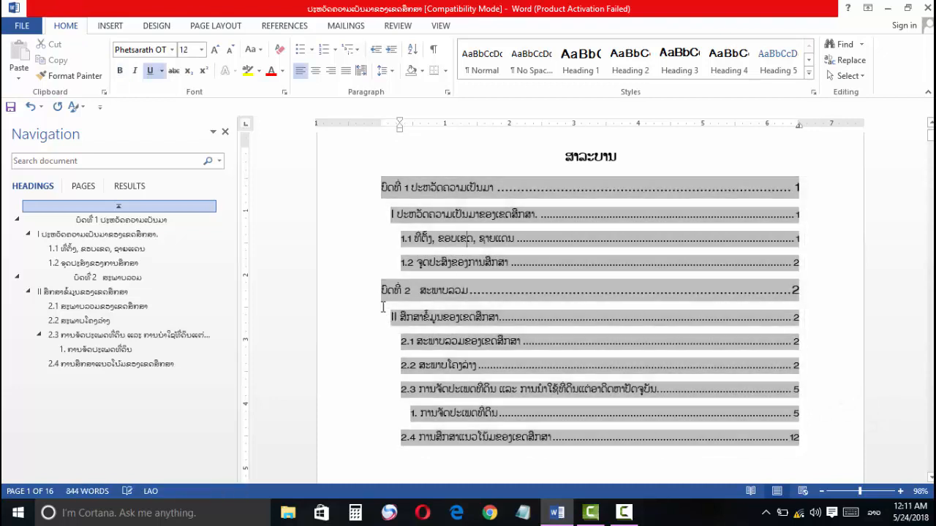
Step: In the contents entry numbered I, widen the gap after the numeral, try extra text at its end, and delete that text with the trailing period
click(398, 219)
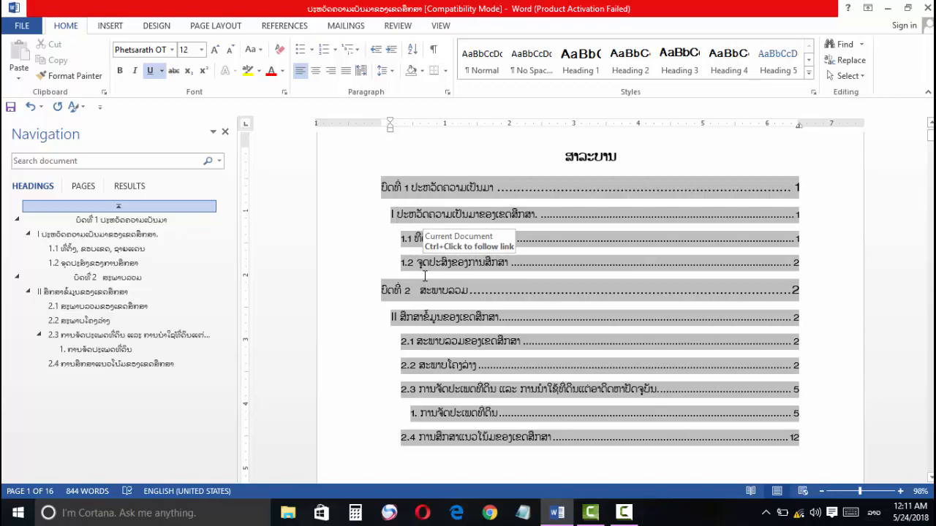
click(550, 219)
text(ເກ້ະພ)
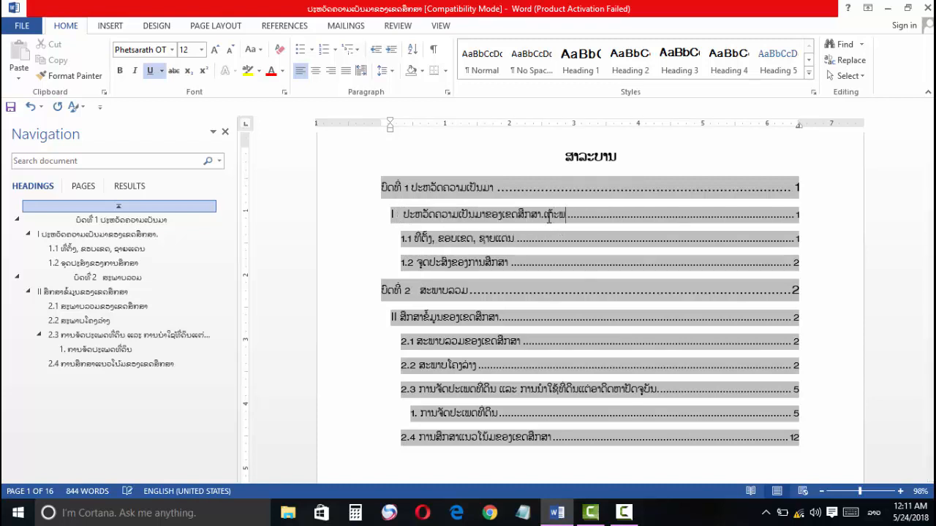
text(ະພິ້ະ້ະ້້ະ)
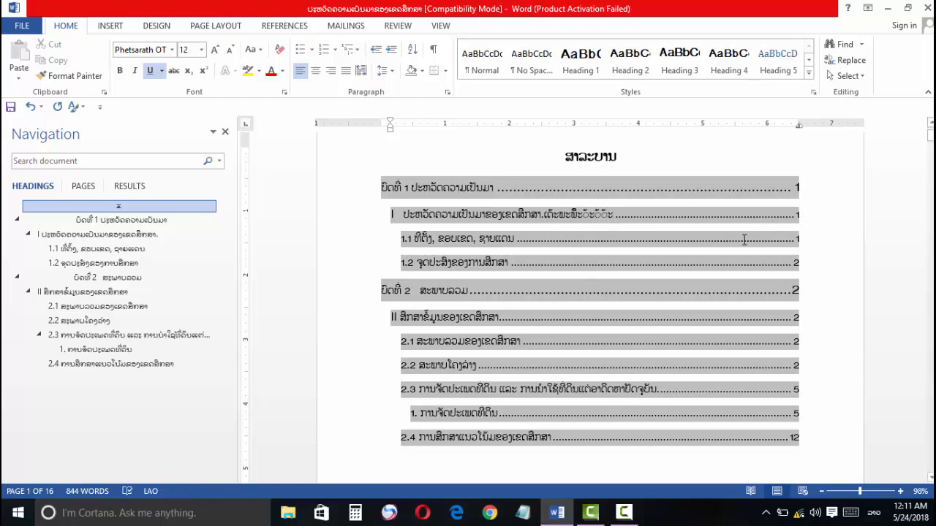
key(BackSpace)
key(BackSpace)
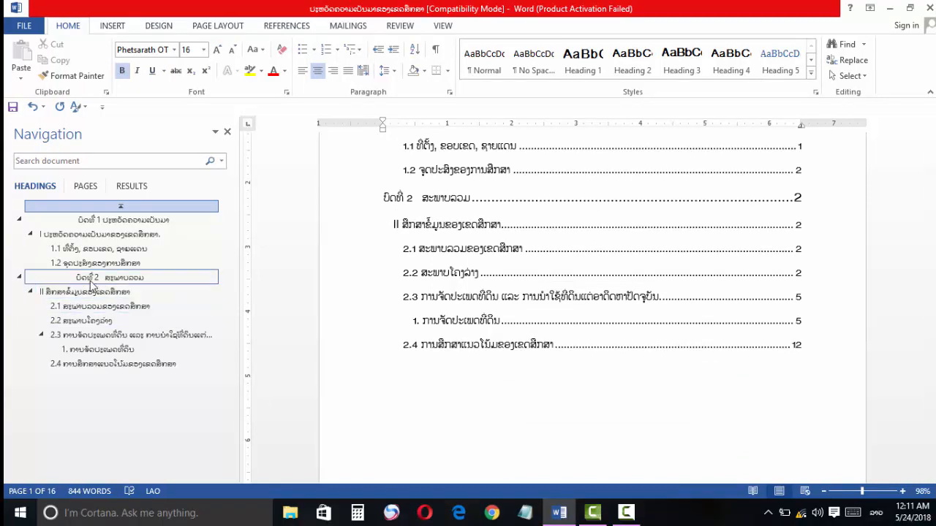
Step: Go to heading 2.4 ການສຶກສາແນວໂນ້ມຂອງເຂດສຶກສາ and check the page number in its footer against the table of contents
click(71, 367)
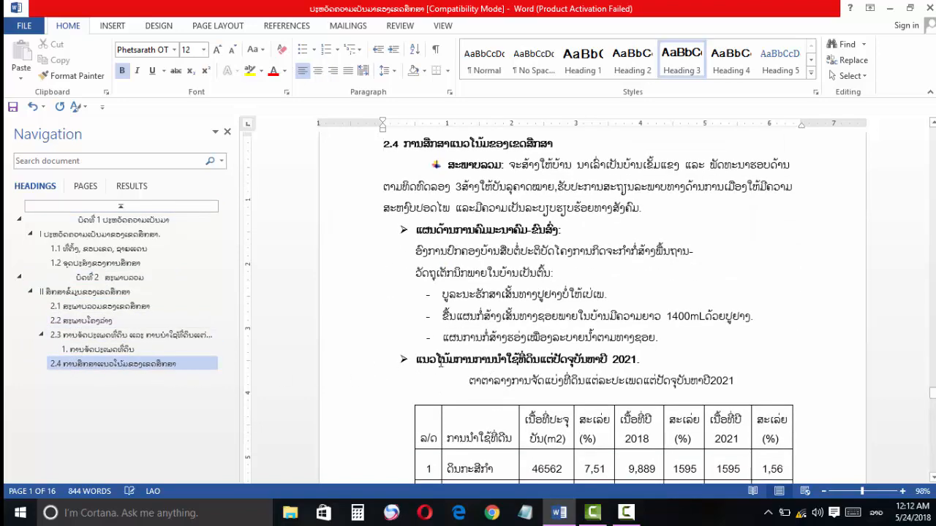
scroll(441, 364, down, 10)
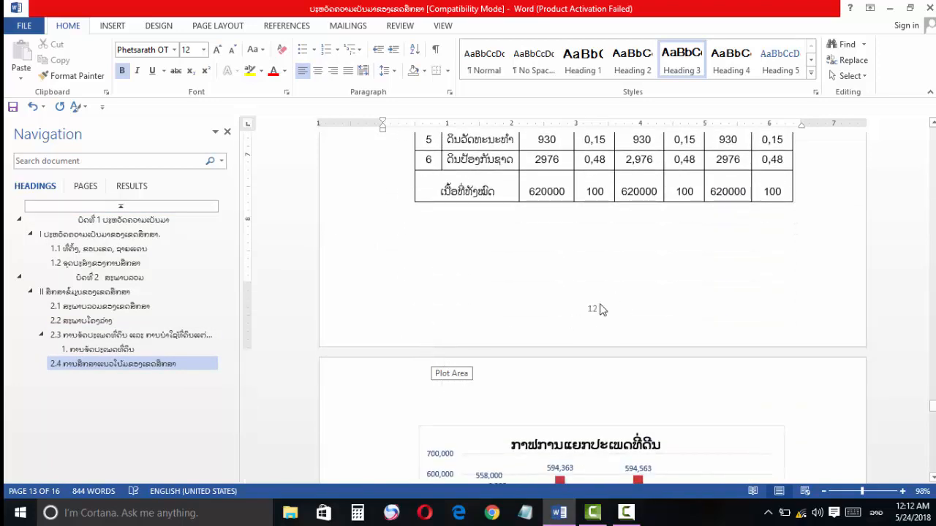
scroll(599, 310, up, 4)
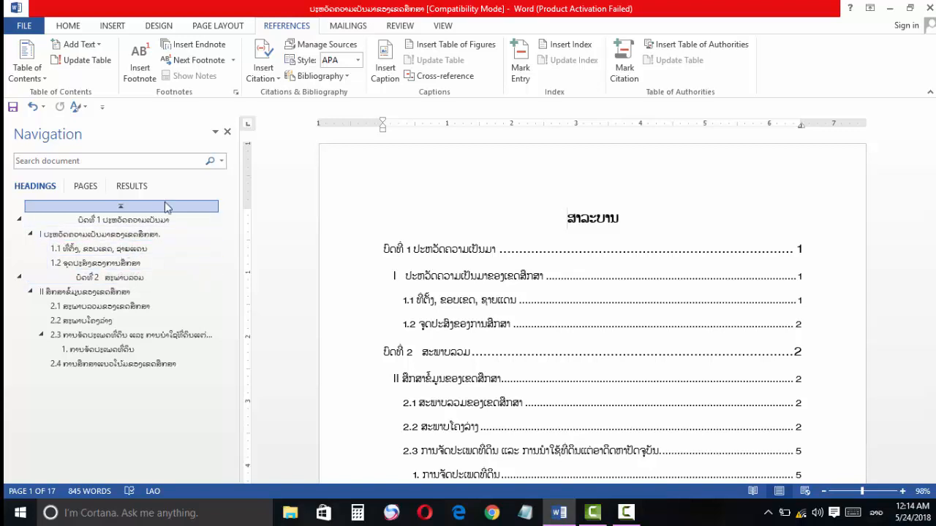
Step: Hide the Navigation pane and show it again
click(227, 132)
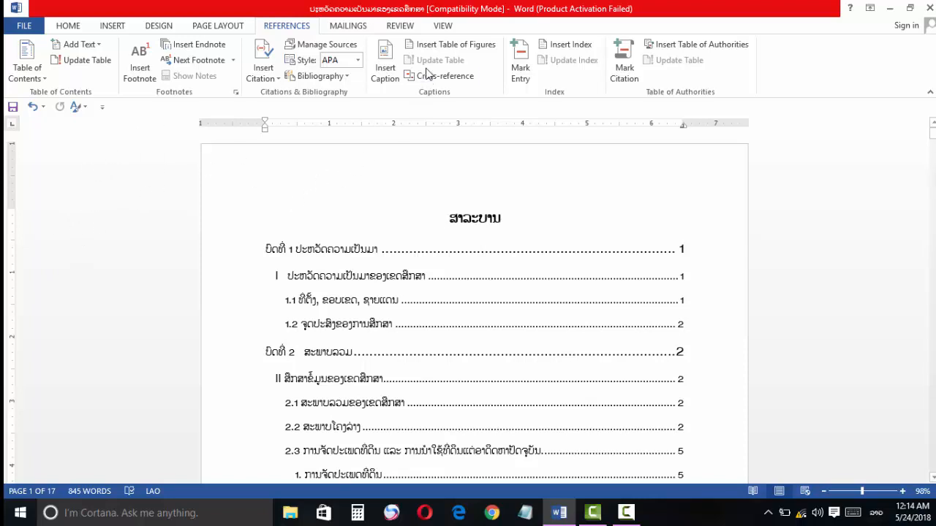
click(441, 29)
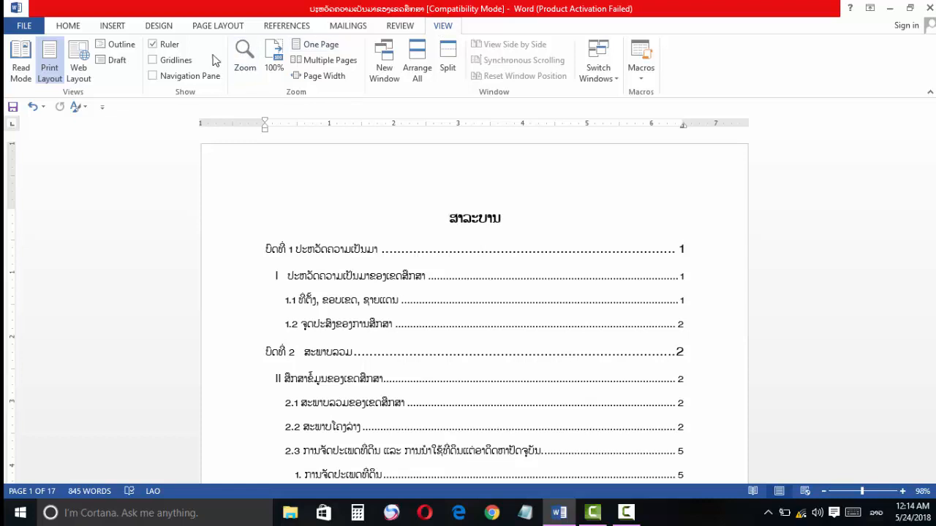
click(155, 77)
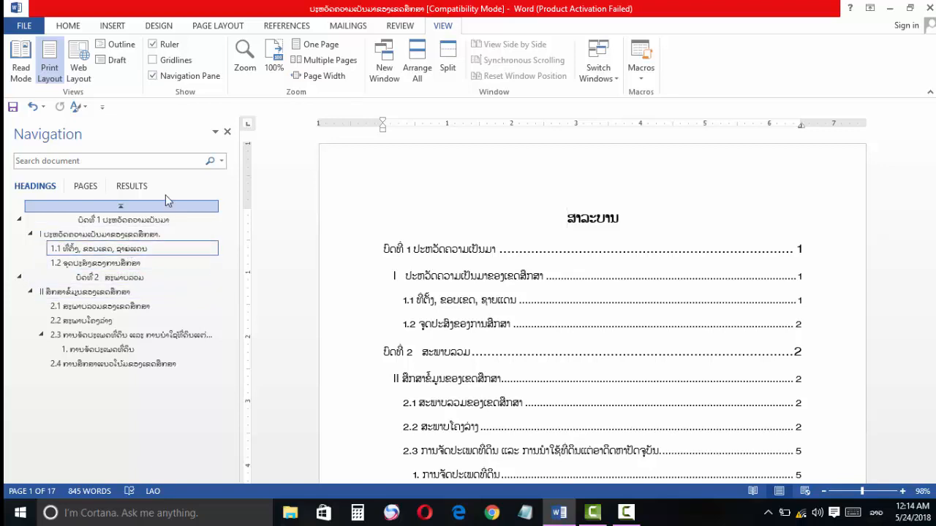
Step: Browse the document's page thumbnails in the Navigation pane, return to its headings list, and review the table of contents
click(86, 187)
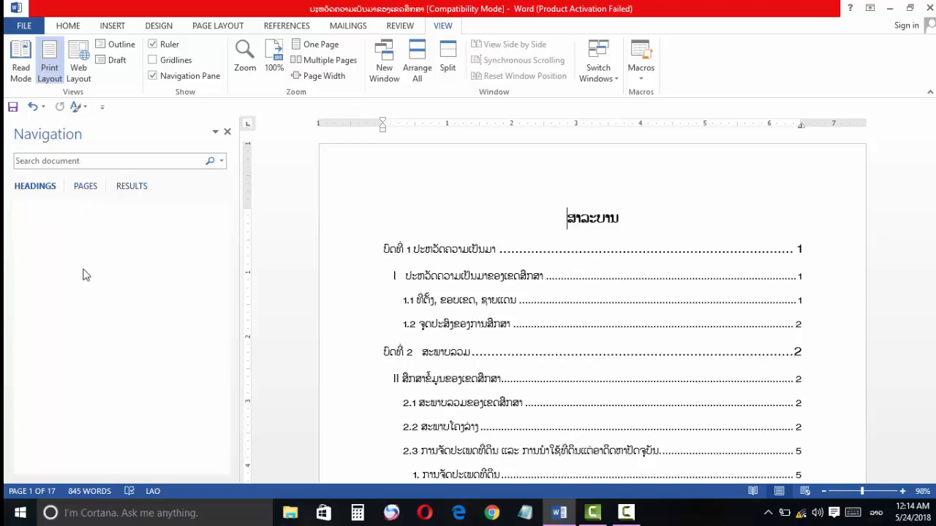
scroll(83, 293, down, 3)
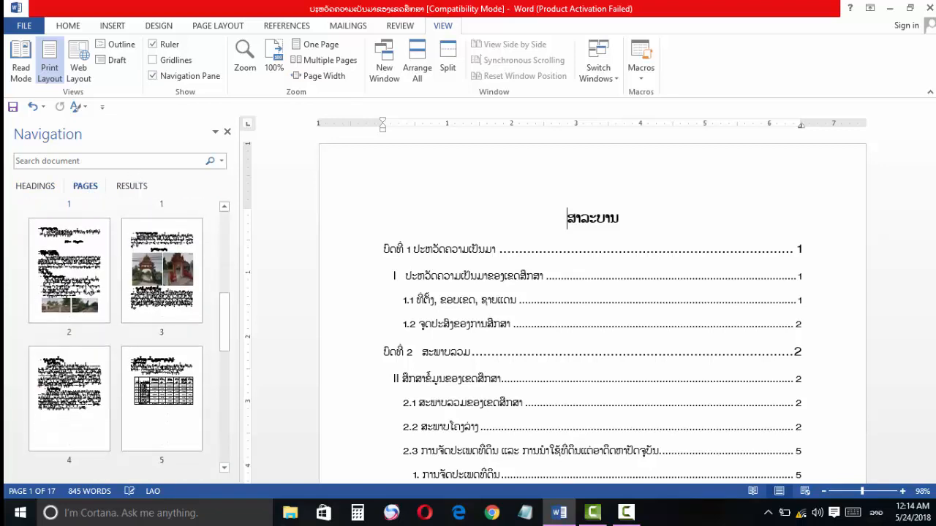
scroll(99, 282, up, 2)
scroll(106, 278, down, 10)
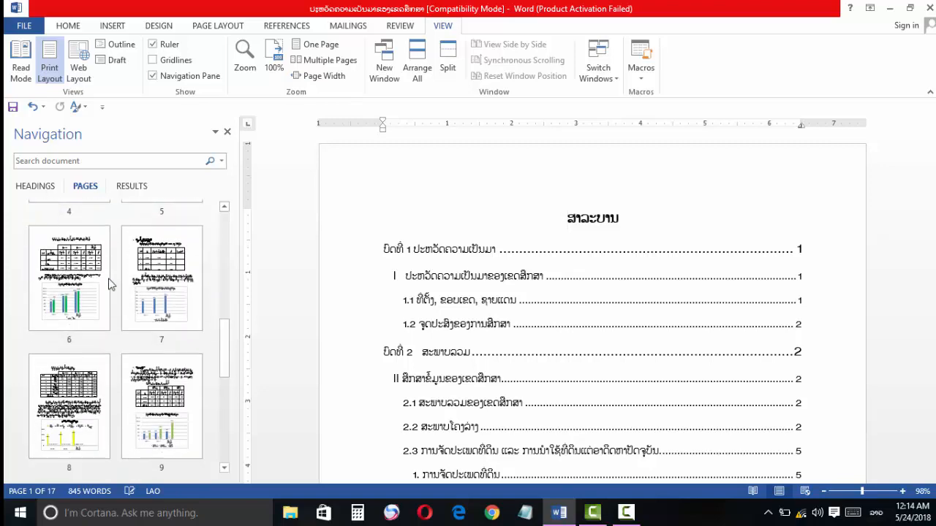
click(35, 187)
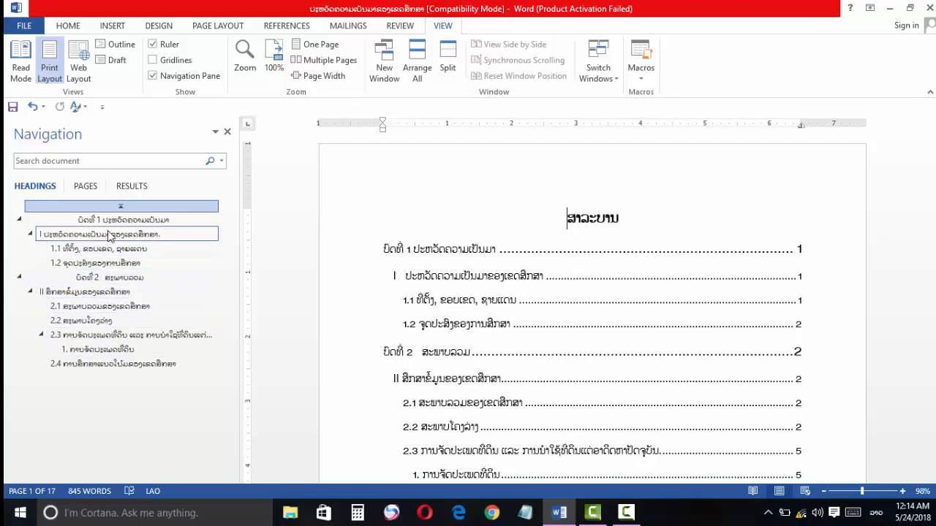
scroll(510, 296, down, 2)
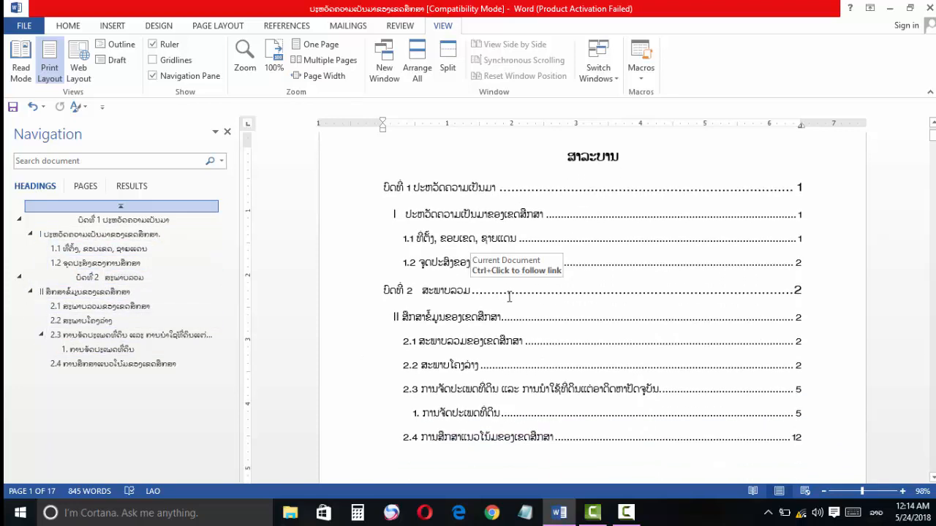
scroll(526, 296, up, 1)
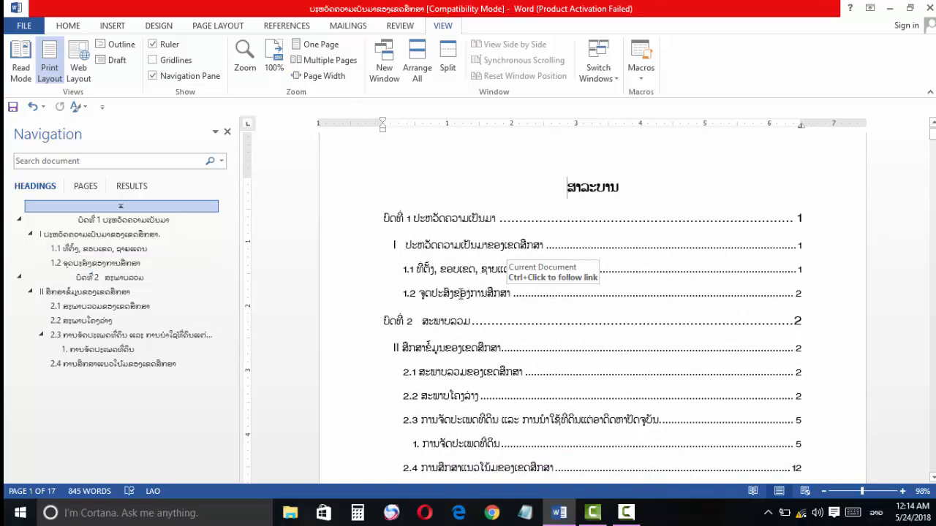